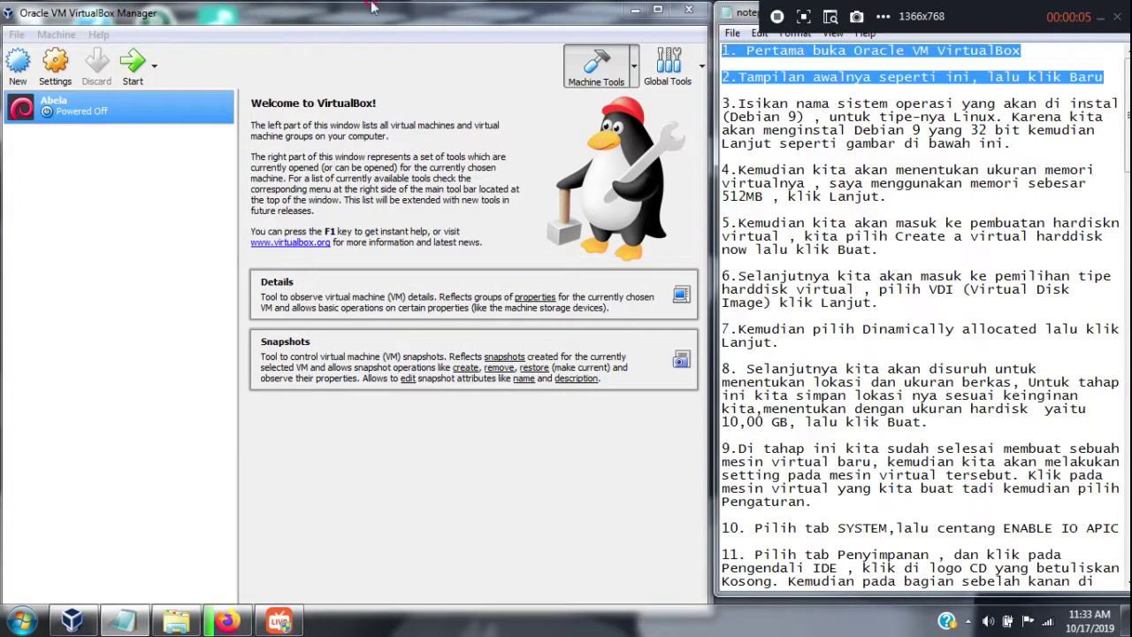
# Start a new virtual machine and name it 'A'
pyautogui.click(16, 62)
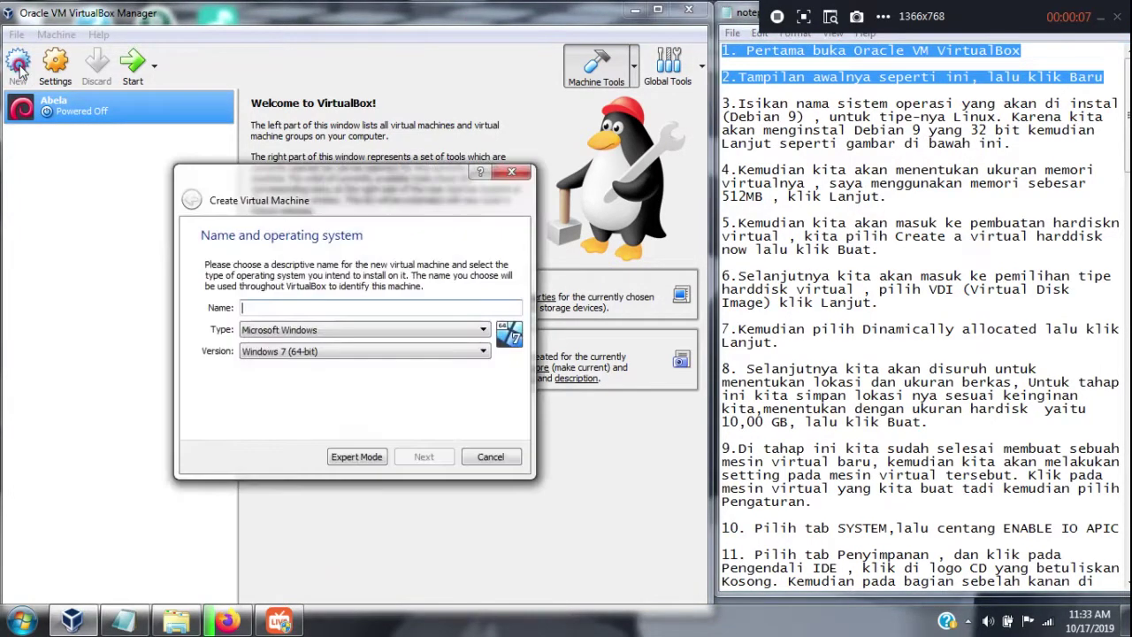
pyautogui.moveTo(1061, 148); pyautogui.dragTo(718, 124)
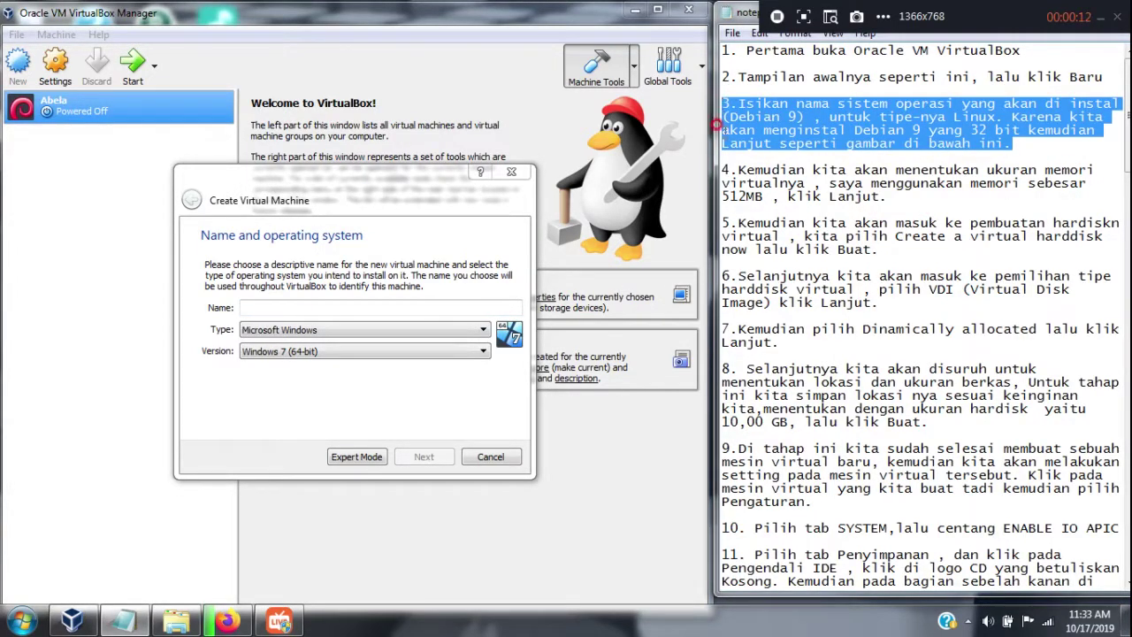
pyautogui.click(375, 305)
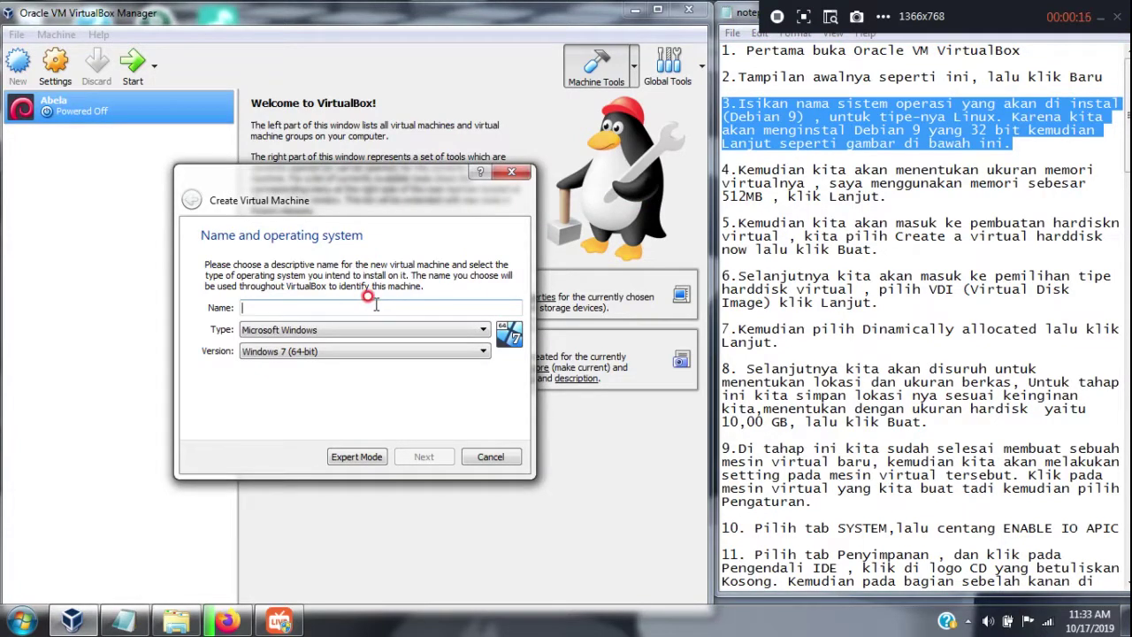
pyautogui.write('ALIFATUL MAHMUDA XI TKJ 1')
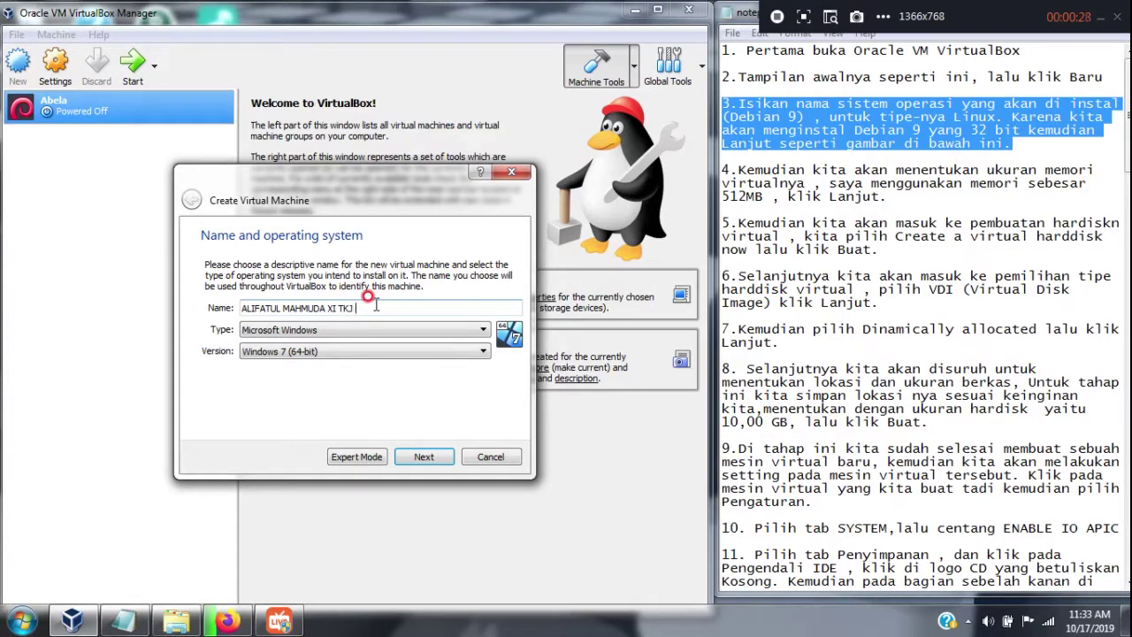
# Set the operating system to Linux, Debian (32-bit), and continue to memory size
pyautogui.click(475, 331)
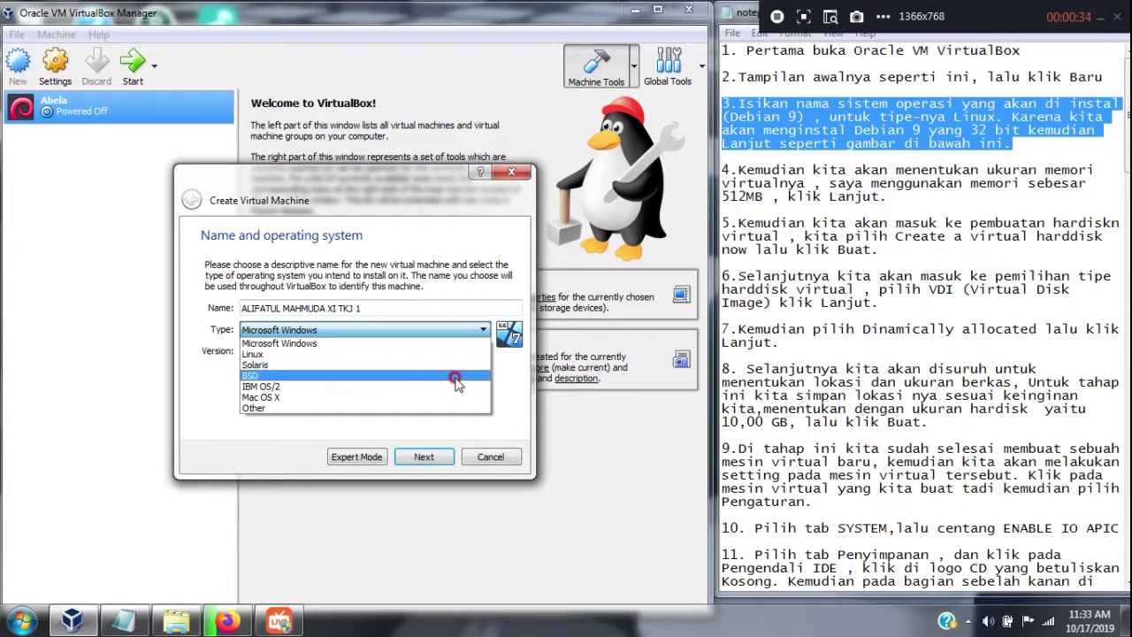
pyautogui.click(465, 355)
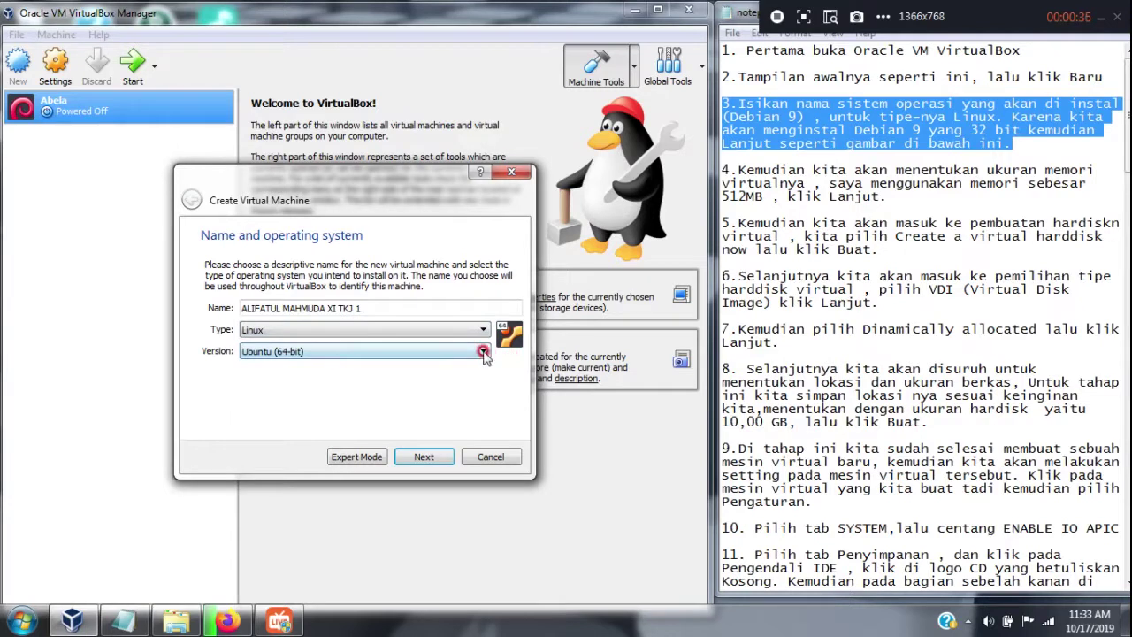
pyautogui.click(482, 353)
pyautogui.click(485, 367)
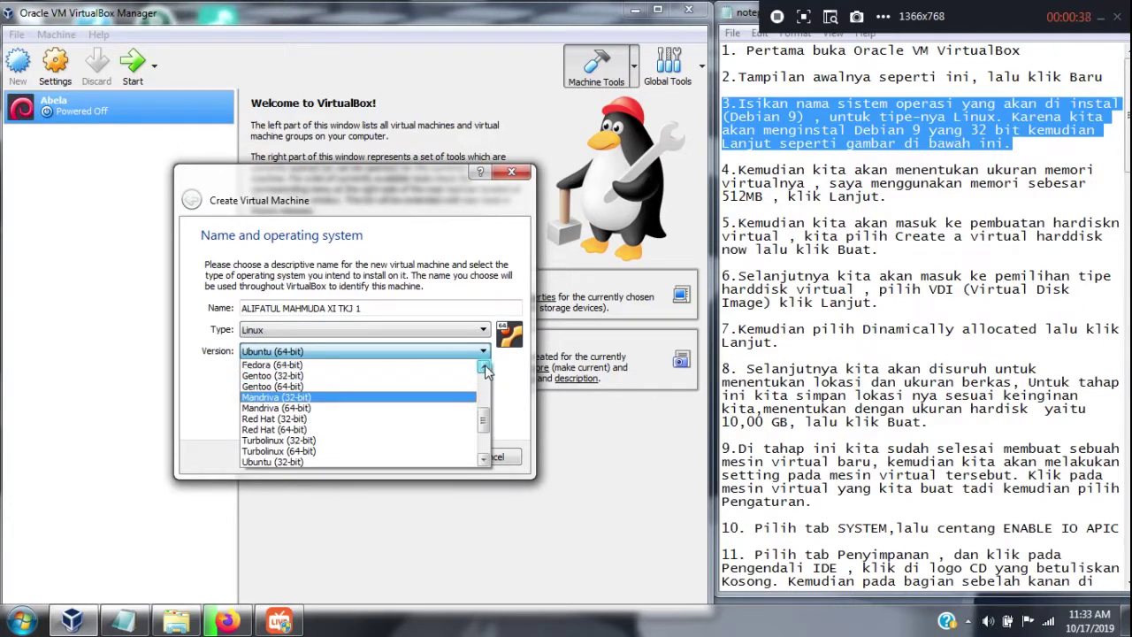
pyautogui.click(485, 366)
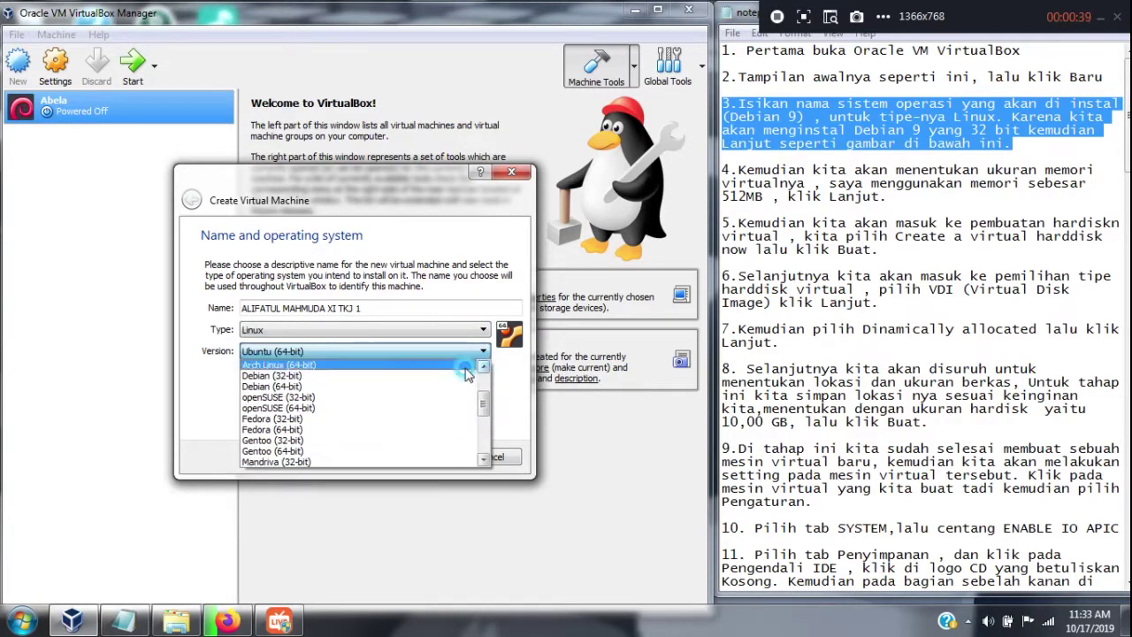
pyautogui.click(358, 376)
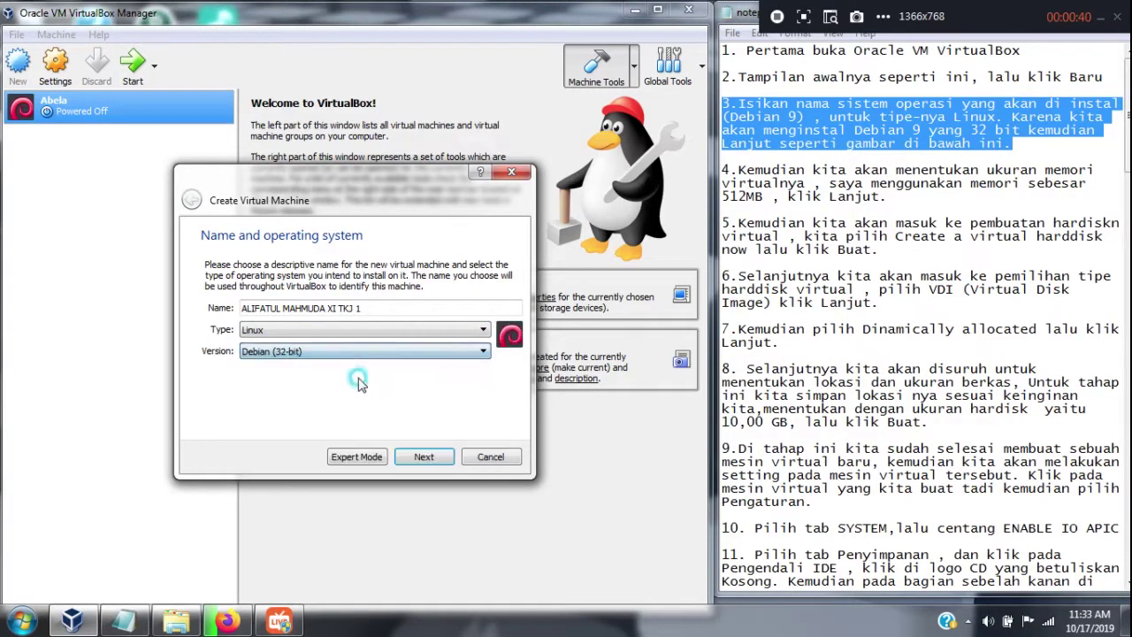
pyautogui.click(412, 456)
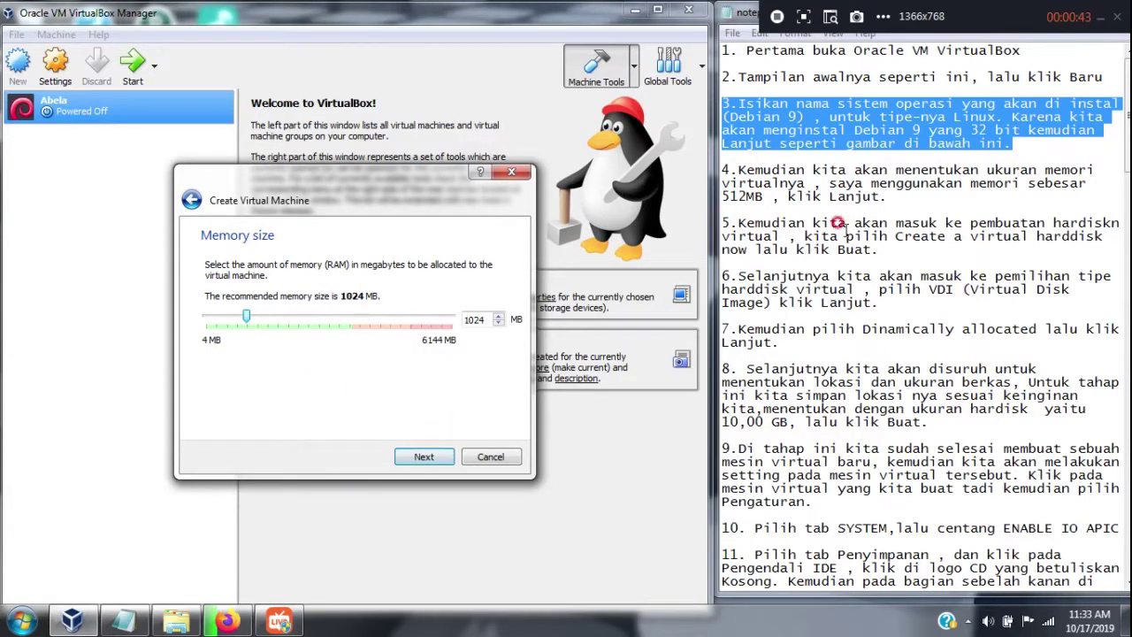
# Give the machine 512 MB of memory and choose to create a new virtual hard disk
pyautogui.moveTo(887, 196); pyautogui.dragTo(721, 169)
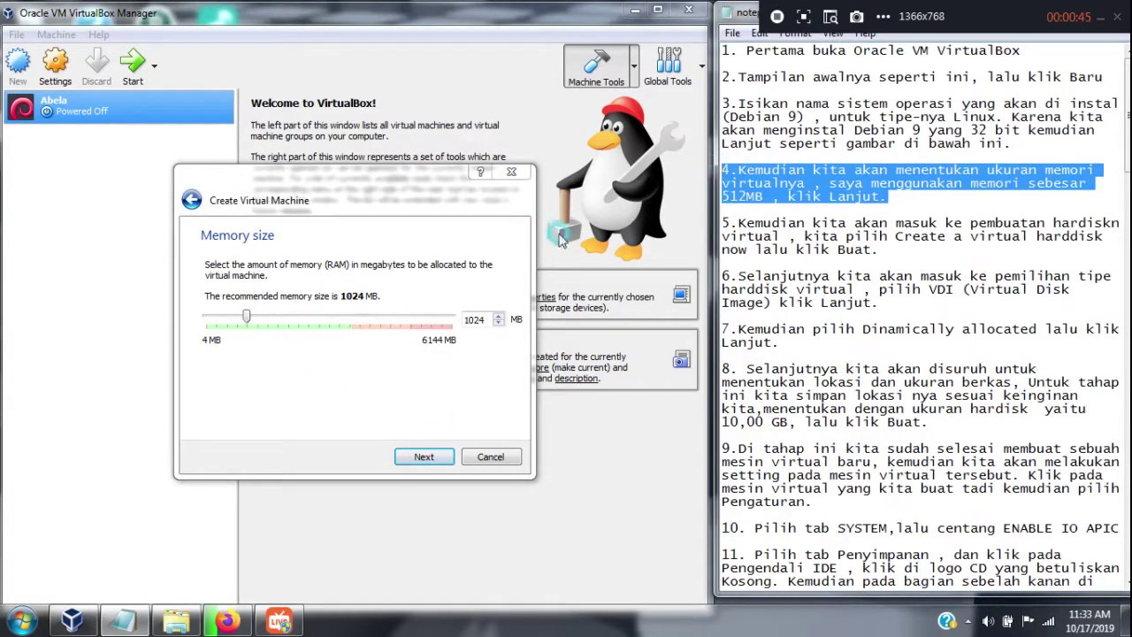
pyautogui.click(477, 319)
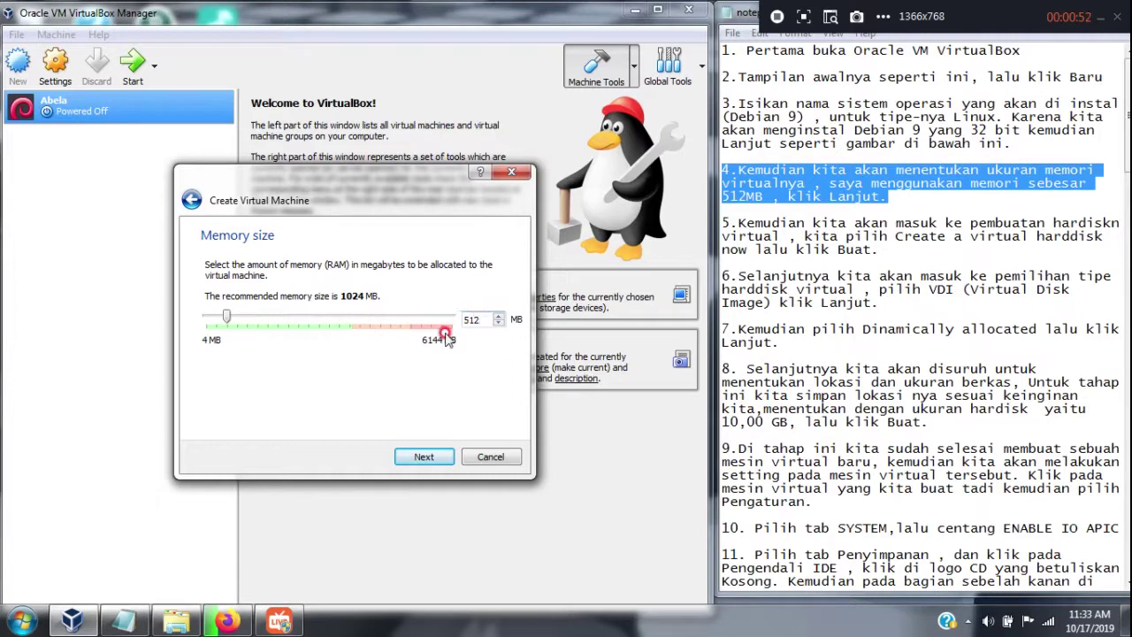
pyautogui.click(425, 456)
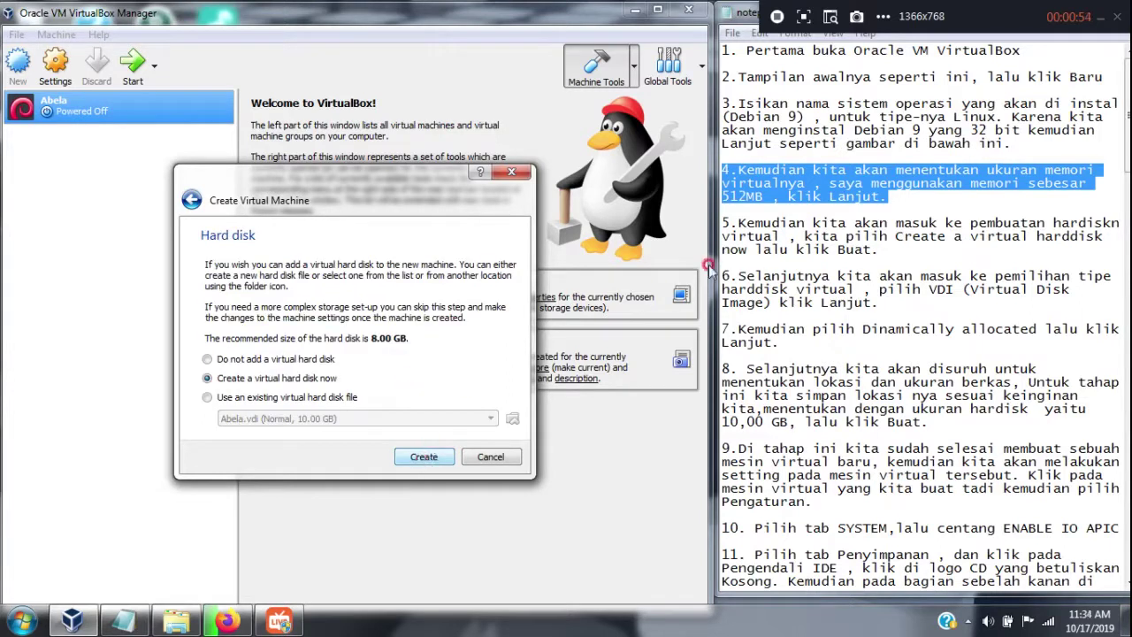
pyautogui.moveTo(875, 250); pyautogui.dragTo(712, 219)
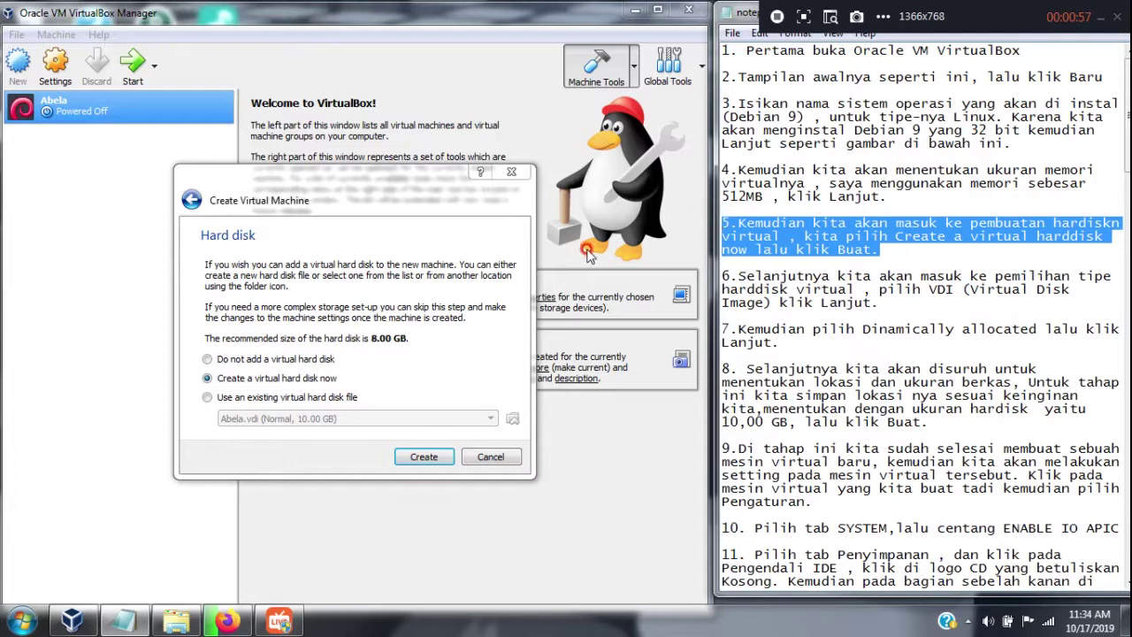
pyautogui.click(428, 457)
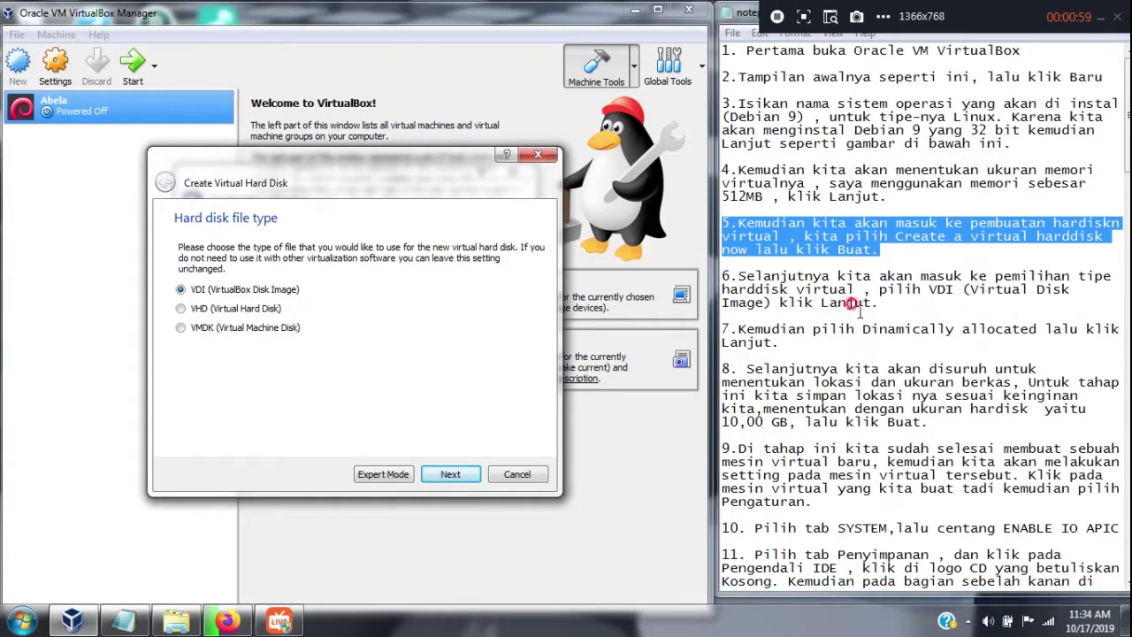
# Create a dynamically allocated 10.00 GB VDI hard disk for the machine
pyautogui.moveTo(875, 303); pyautogui.dragTo(719, 275)
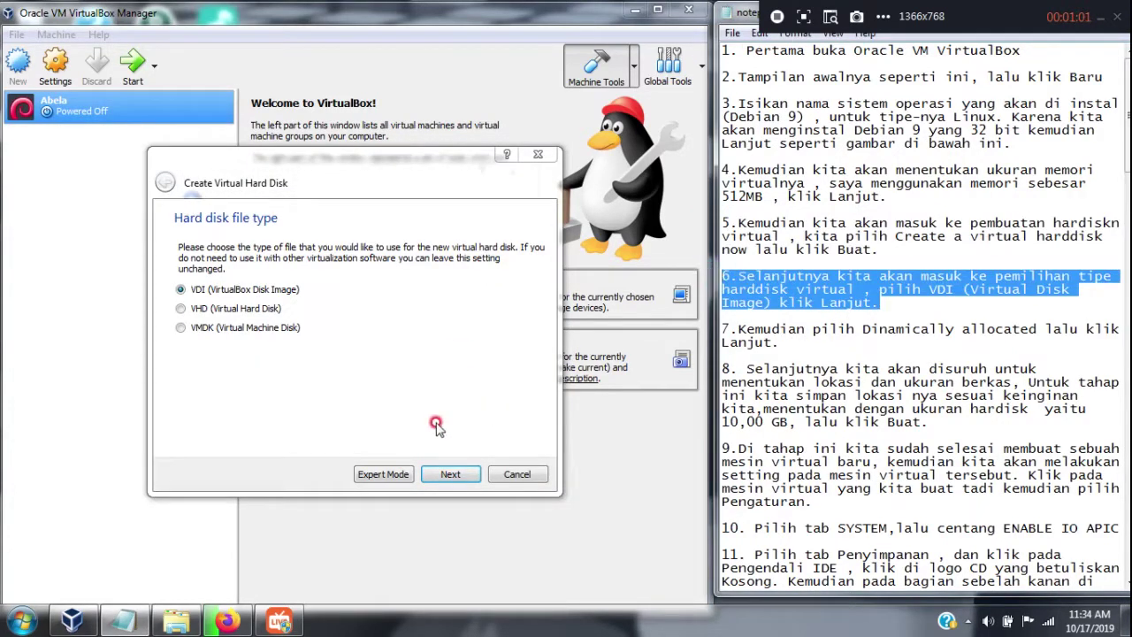
pyautogui.click(448, 475)
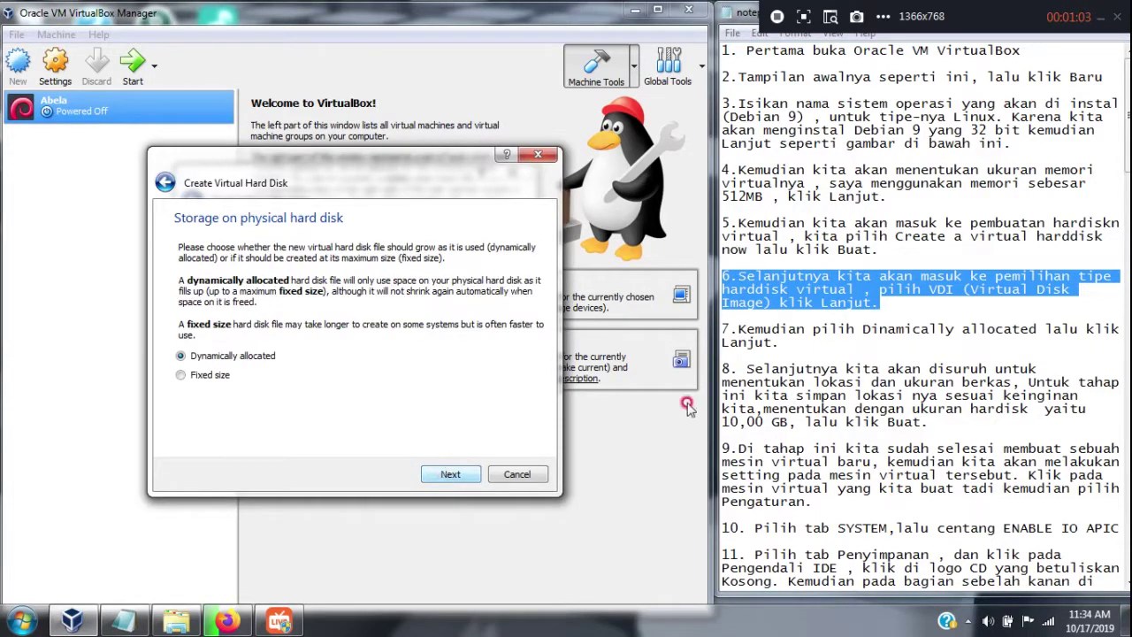
pyautogui.moveTo(780, 343); pyautogui.dragTo(724, 325)
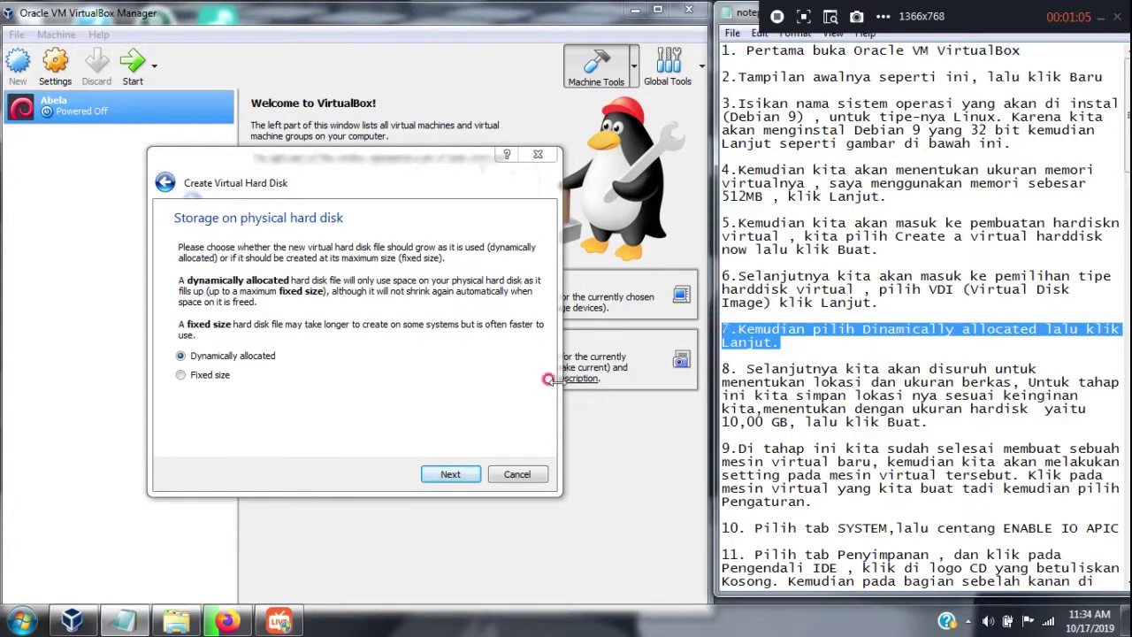
pyautogui.click(448, 473)
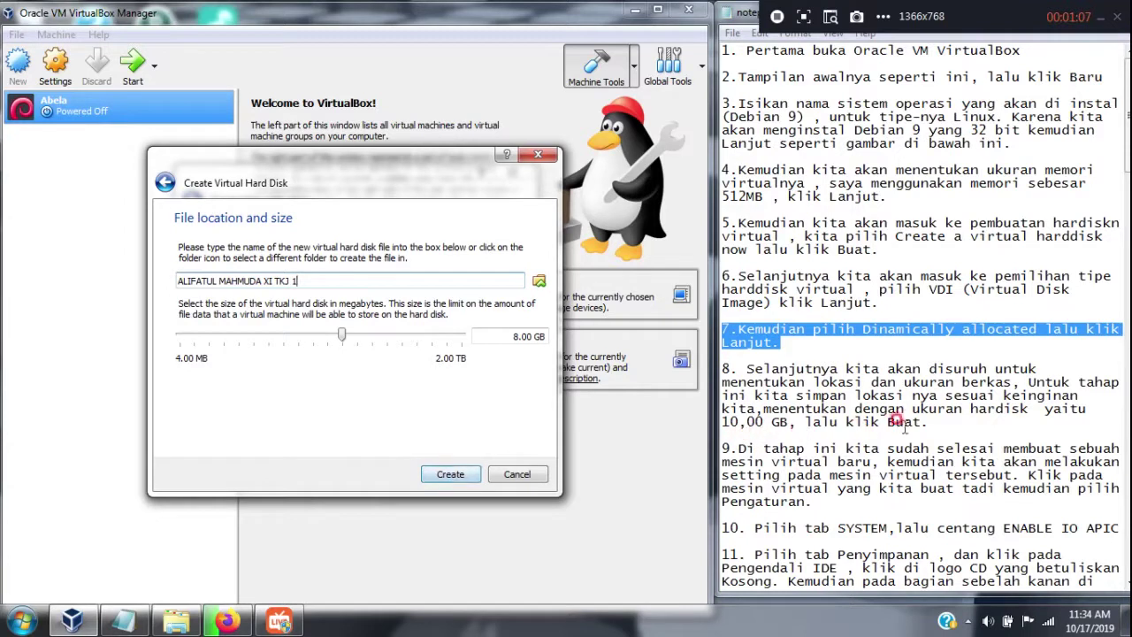
pyautogui.moveTo(928, 424); pyautogui.dragTo(730, 366)
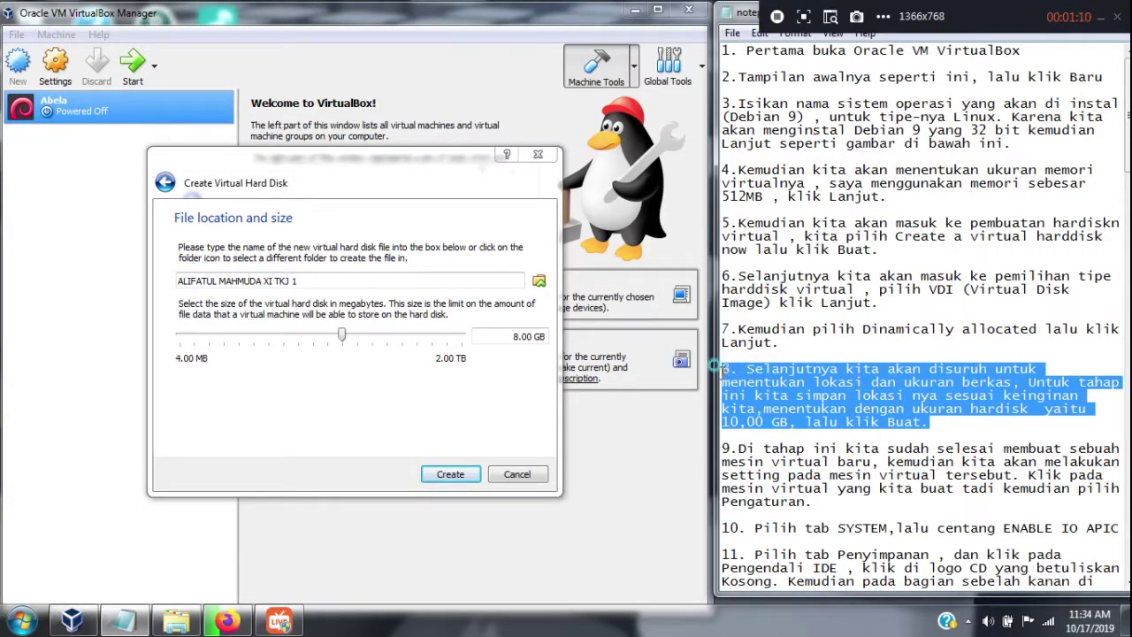
pyautogui.click(511, 333)
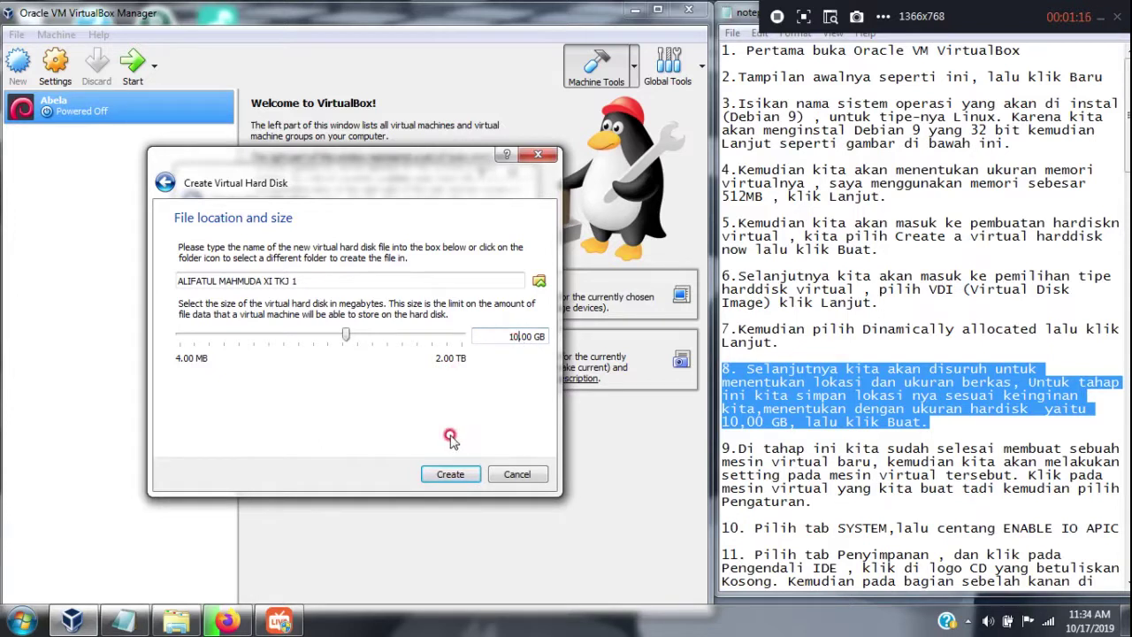
pyautogui.click(453, 474)
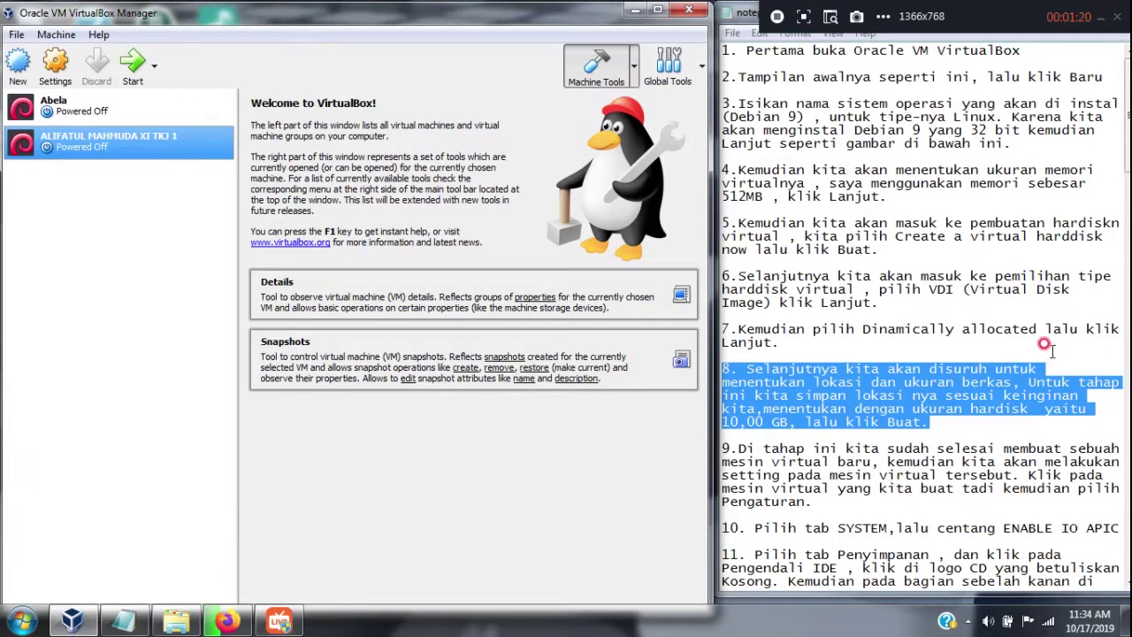
# Open the new VM's settings on the Storage page
pyautogui.moveTo(1125, 137); pyautogui.dragTo(1112, 177)
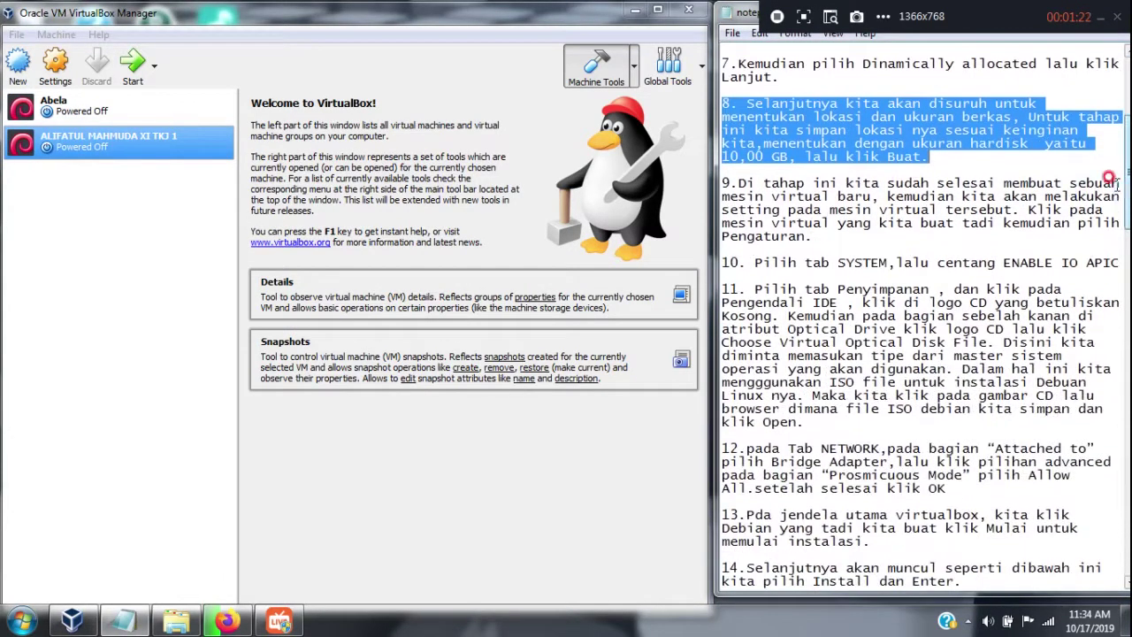
pyautogui.moveTo(811, 237); pyautogui.dragTo(679, 177)
pyautogui.click(63, 63)
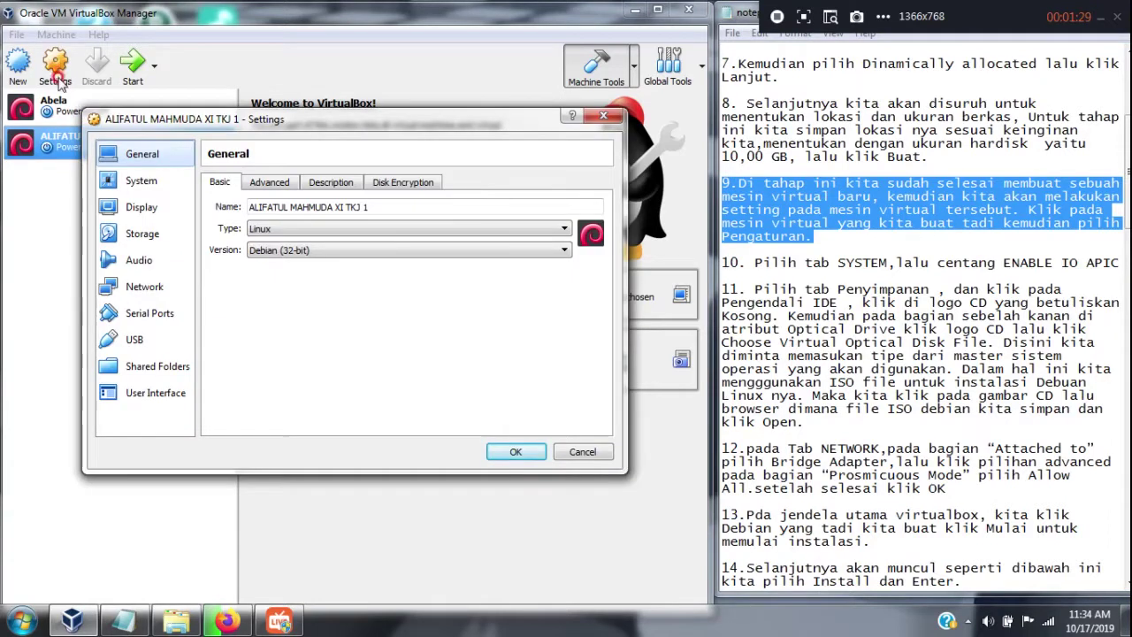
pyautogui.click(143, 155)
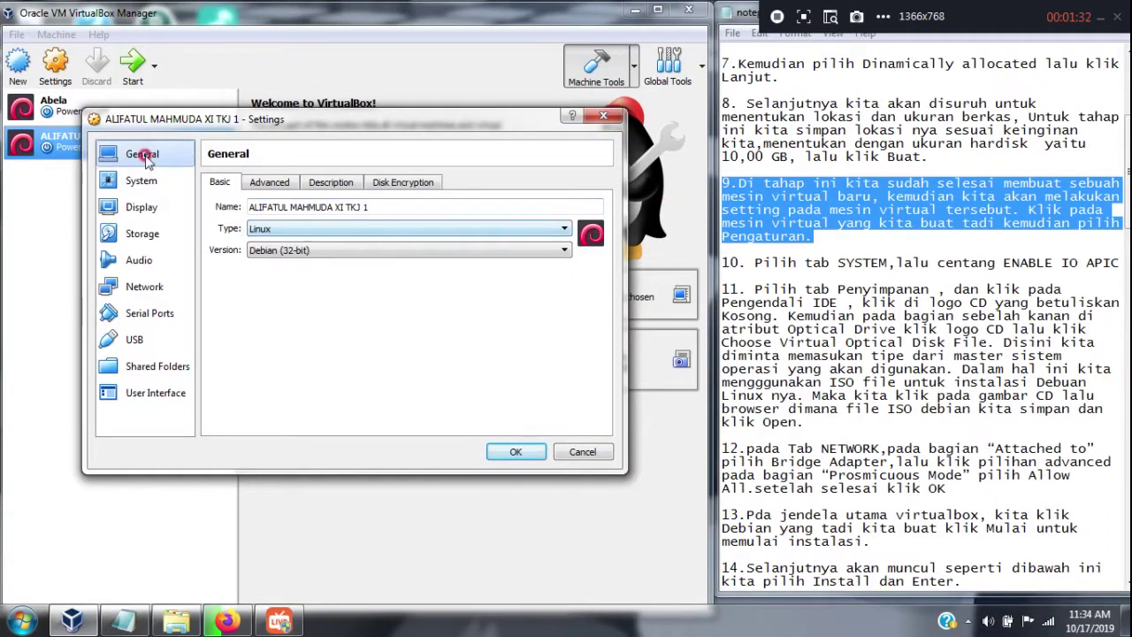
pyautogui.click(155, 234)
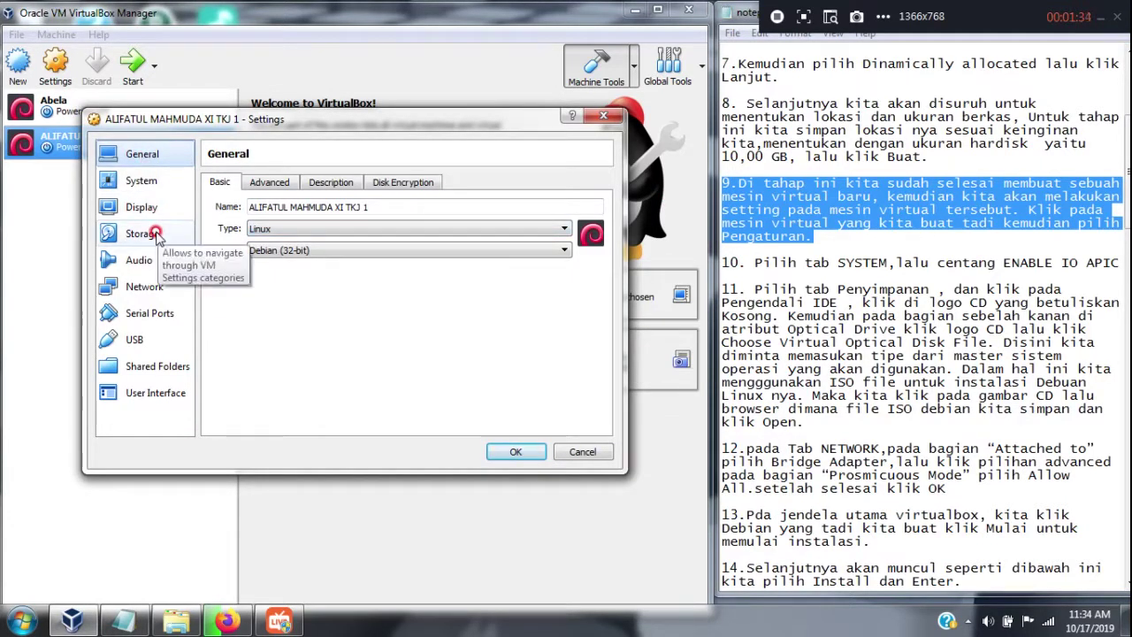
pyautogui.click(155, 234)
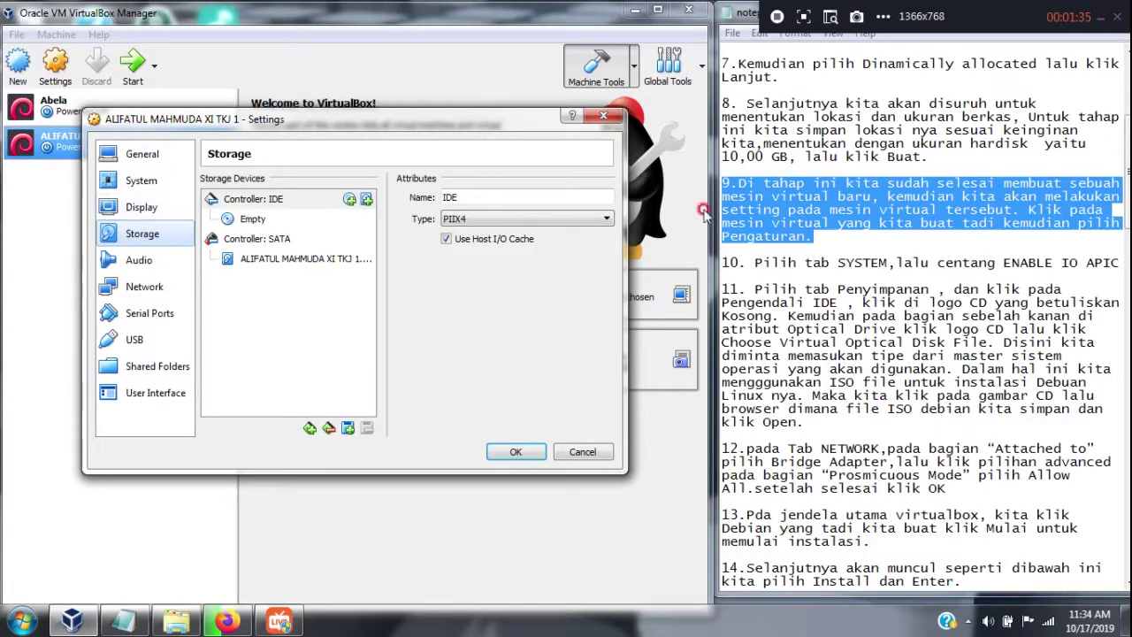
# Load debian-9.9.0-i386-xfce-CD-1.iso into the empty IDE optical drive
pyautogui.moveTo(853, 414)
pyautogui.mouseDown()
pyautogui.moveTo(761, 343)
pyautogui.moveTo(730, 264)
pyautogui.moveTo(712, 263)
pyautogui.mouseUp()
pyautogui.click(408, 201)
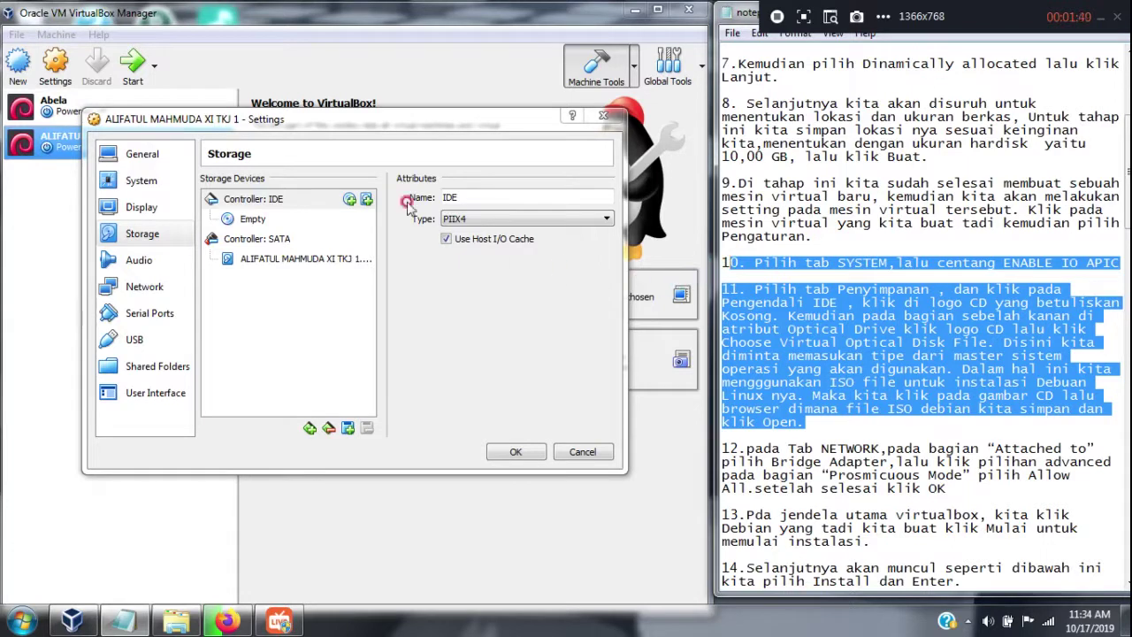
pyautogui.click(262, 221)
pyautogui.click(605, 197)
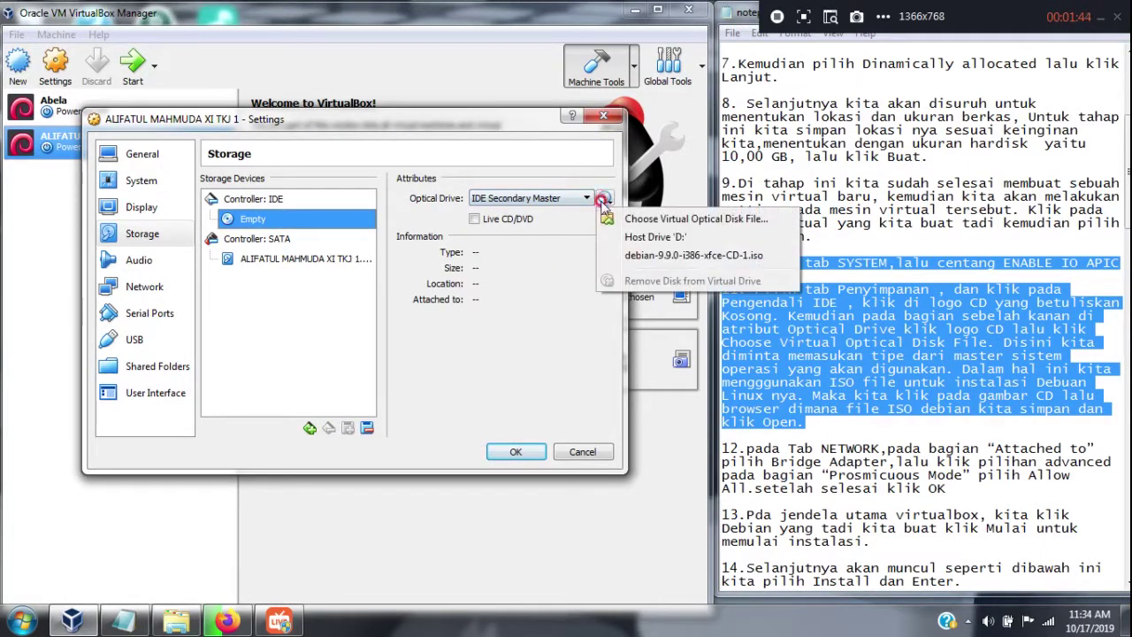
pyautogui.click(621, 255)
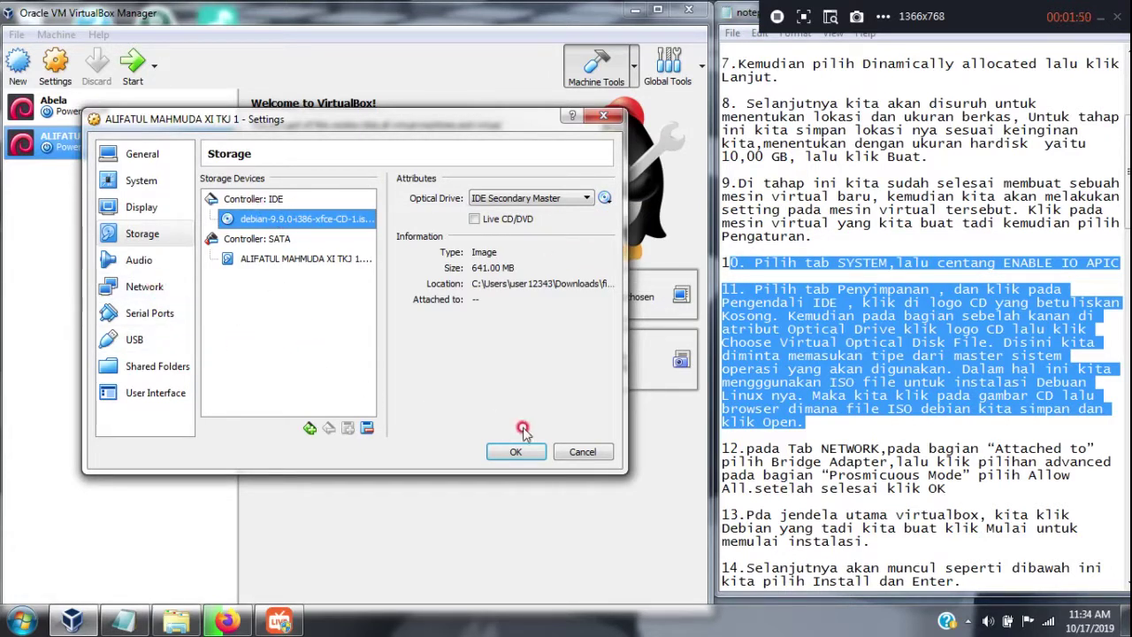
pyautogui.moveTo(947, 488); pyautogui.dragTo(723, 446)
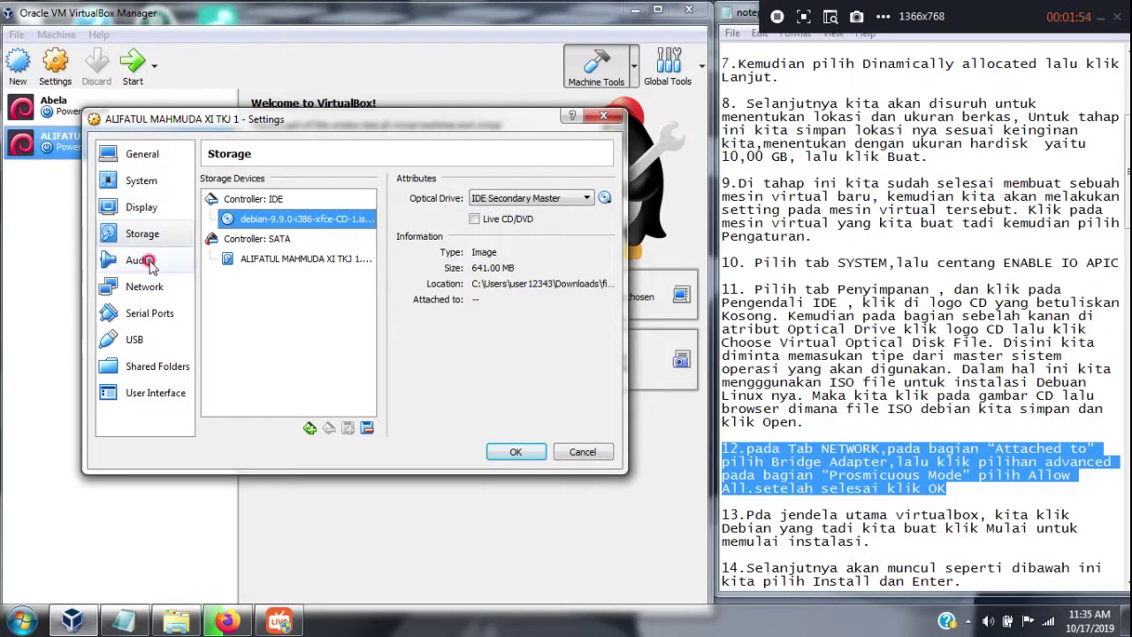
# Bridge network adapter 1 with promiscuous mode Allow All and save the settings
pyautogui.click(191, 286)
pyautogui.click(363, 226)
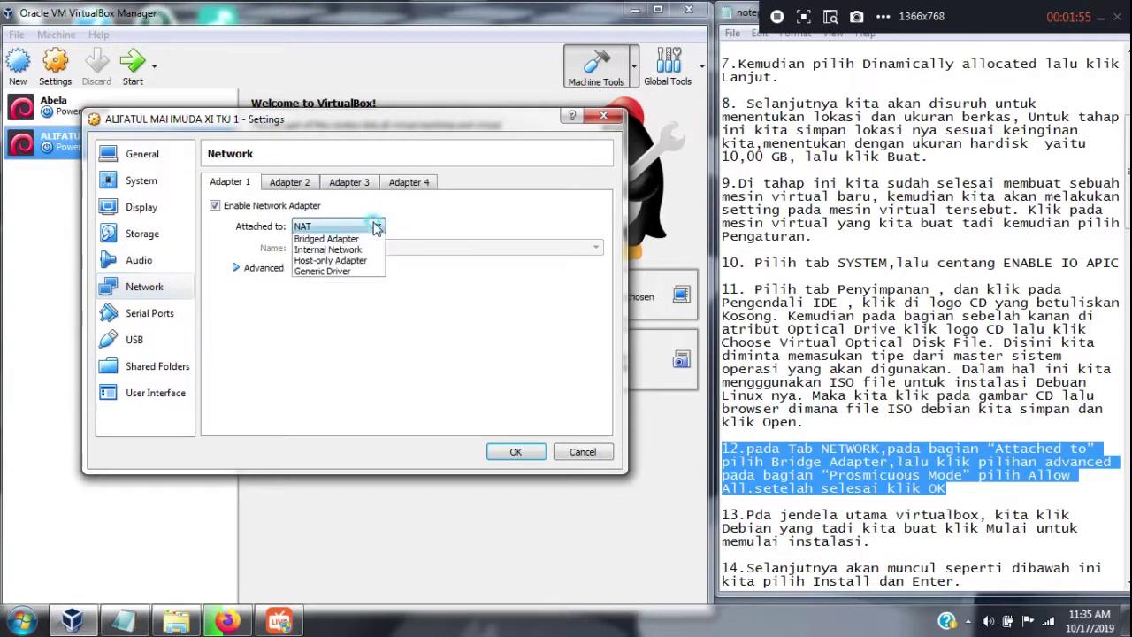
pyautogui.click(353, 274)
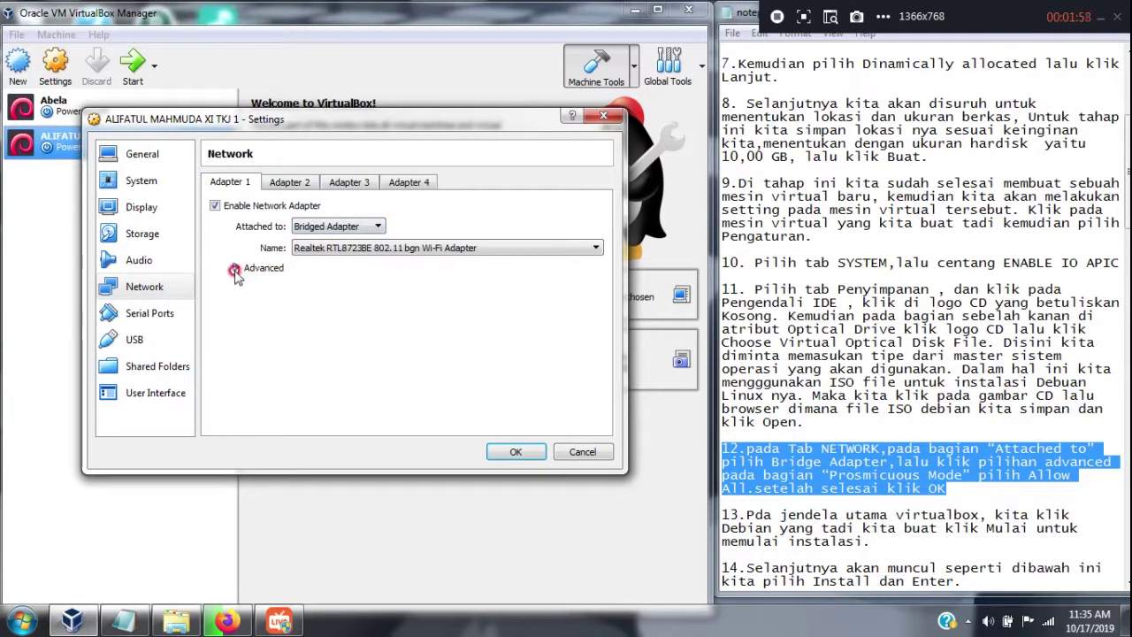
pyautogui.click(259, 267)
pyautogui.click(431, 310)
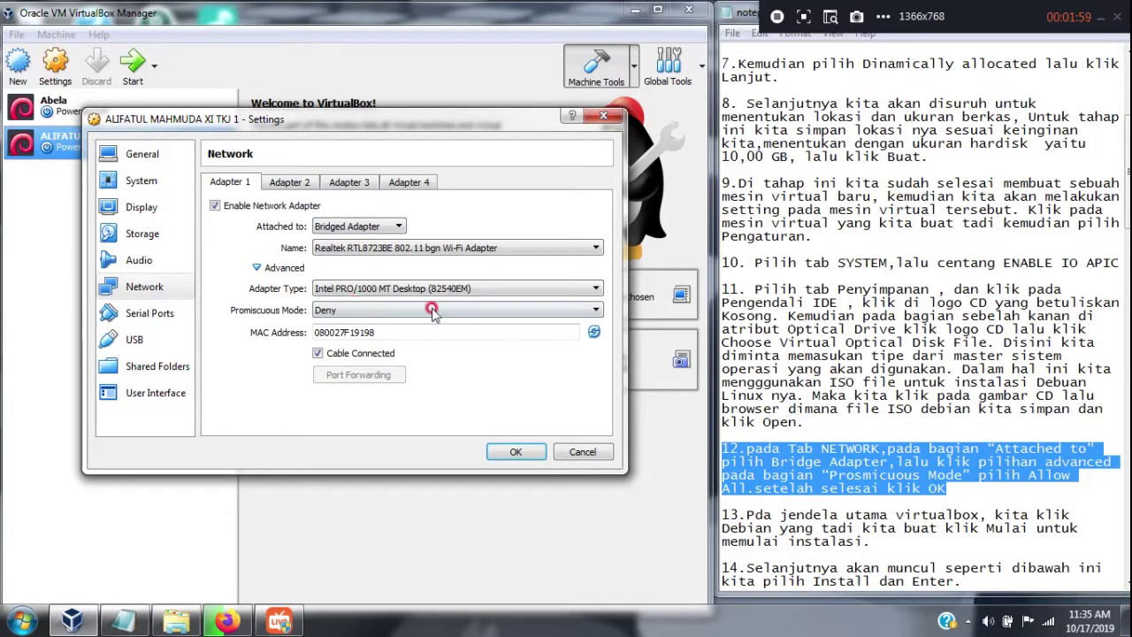
pyautogui.click(597, 310)
pyautogui.click(545, 345)
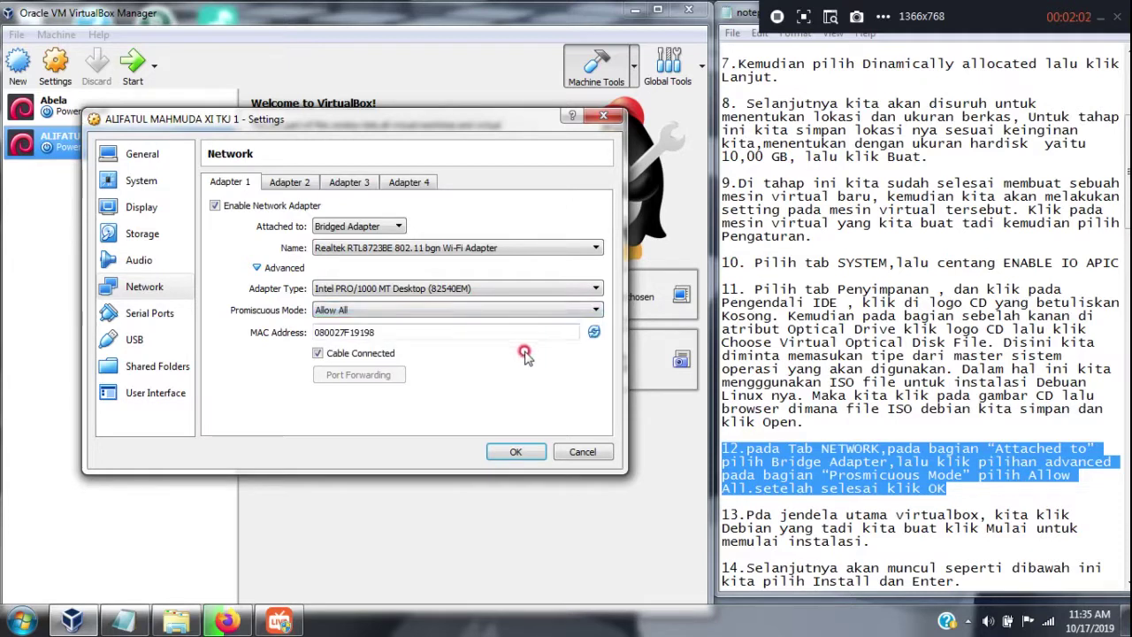
pyautogui.click(518, 450)
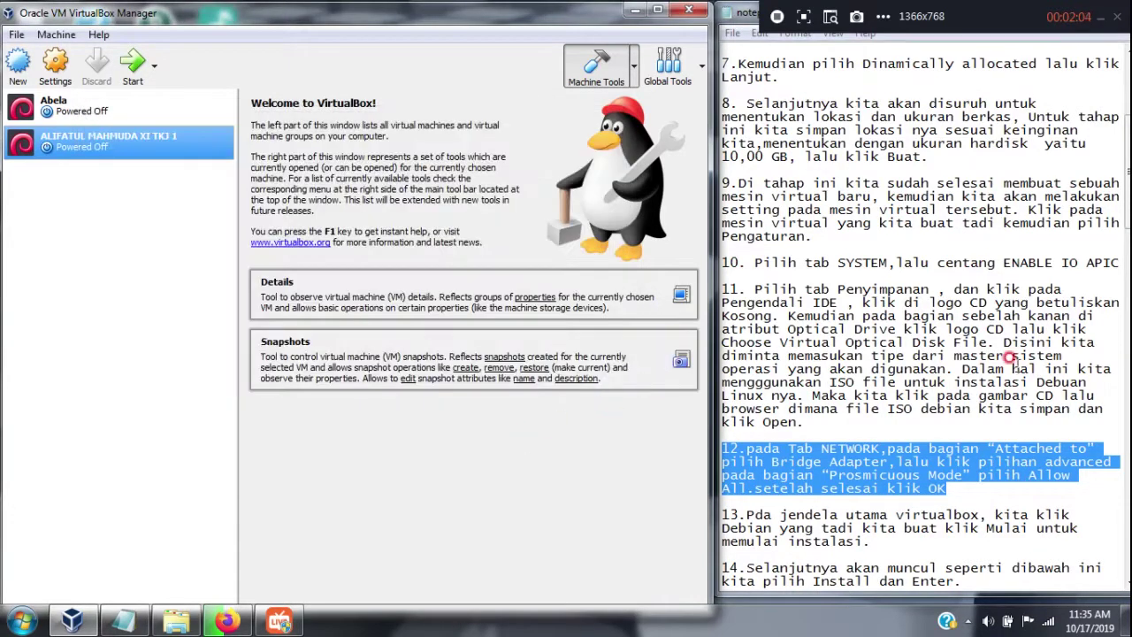
# Start the new VM with Normal Start
pyautogui.moveTo(1127, 196); pyautogui.dragTo(1118, 278)
pyautogui.moveTo(904, 172); pyautogui.dragTo(711, 132)
pyautogui.click(520, 144)
pyautogui.click(114, 173)
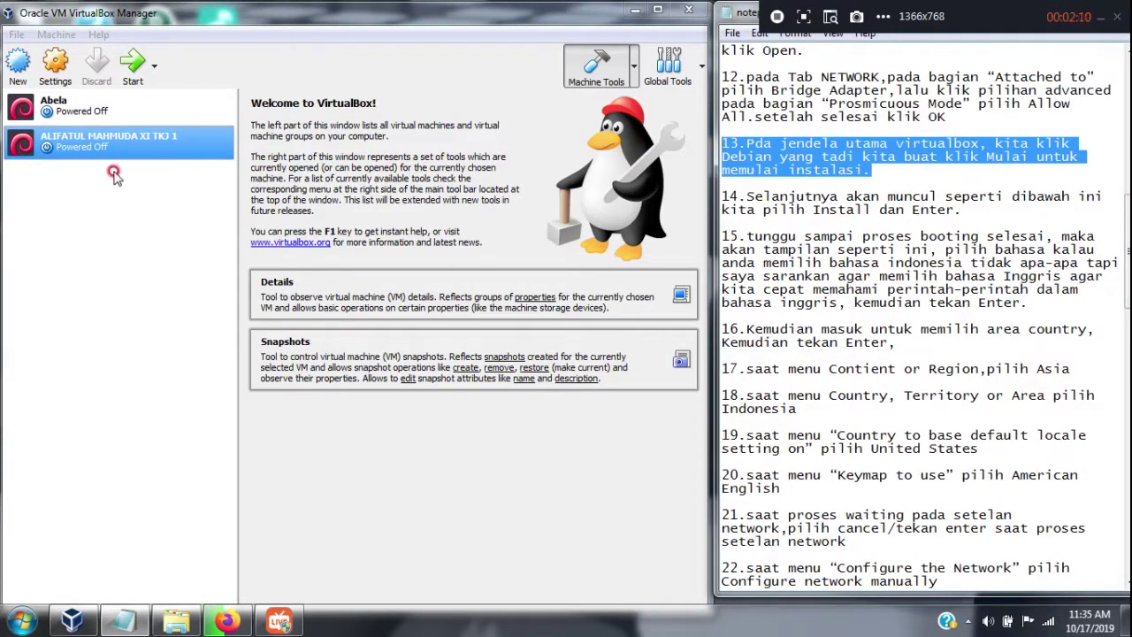
pyautogui.rightClick(139, 141)
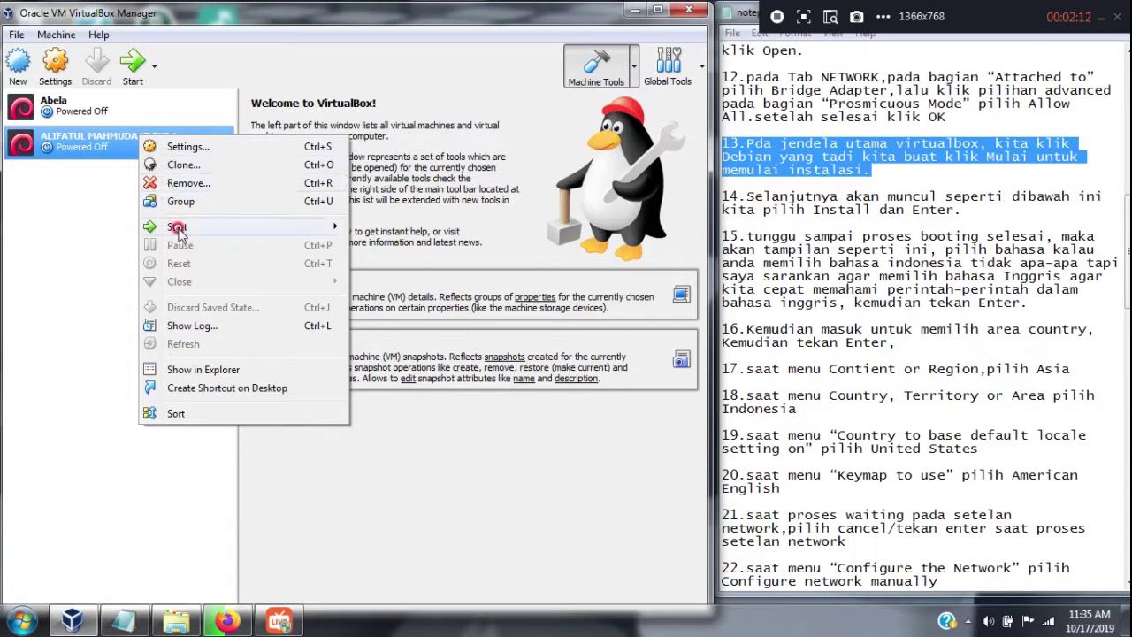
pyautogui.moveTo(179, 232)
pyautogui.click(316, 228)
pyautogui.click(372, 230)
# Bring up the running VM's window showing the Debian boot menu
pyautogui.click(279, 210)
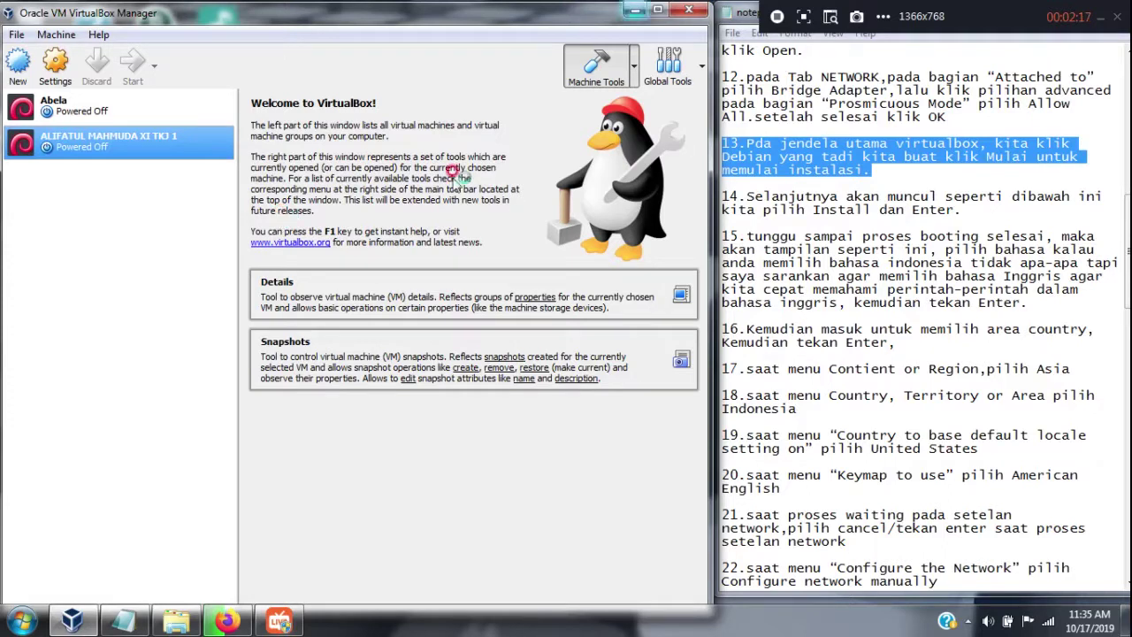
pyautogui.click(152, 138)
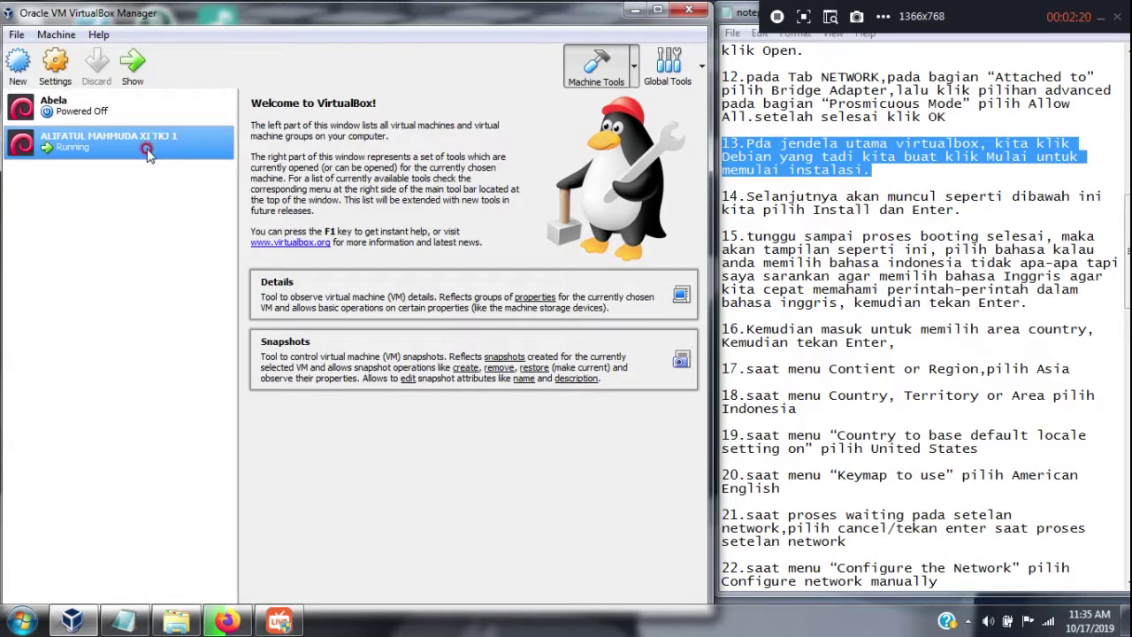
pyautogui.click(136, 64)
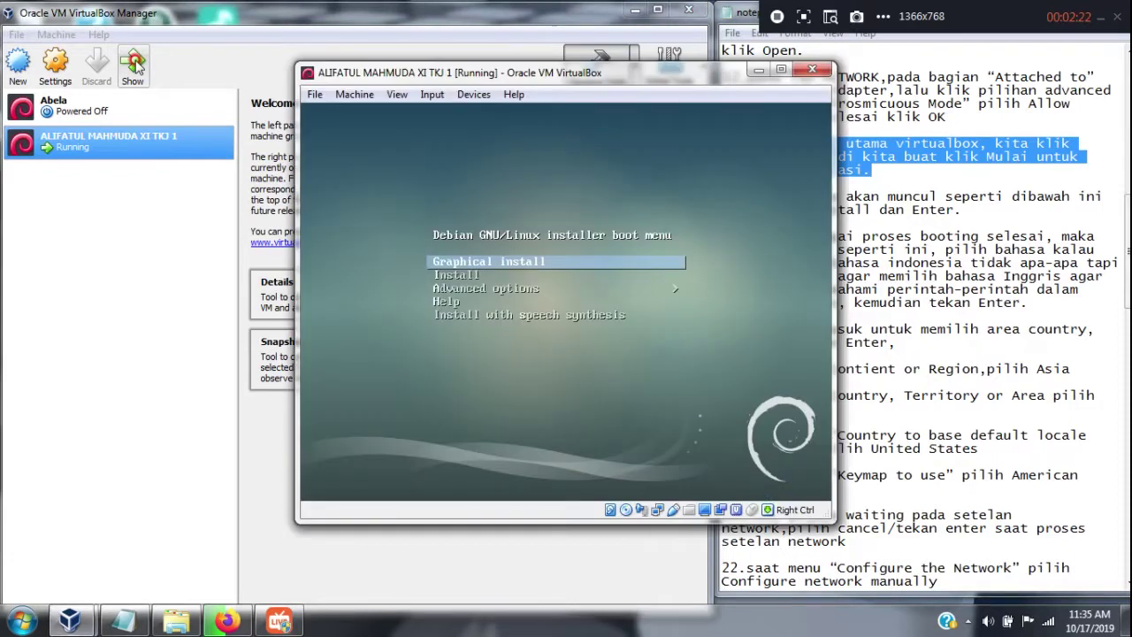
pyautogui.click(245, 86)
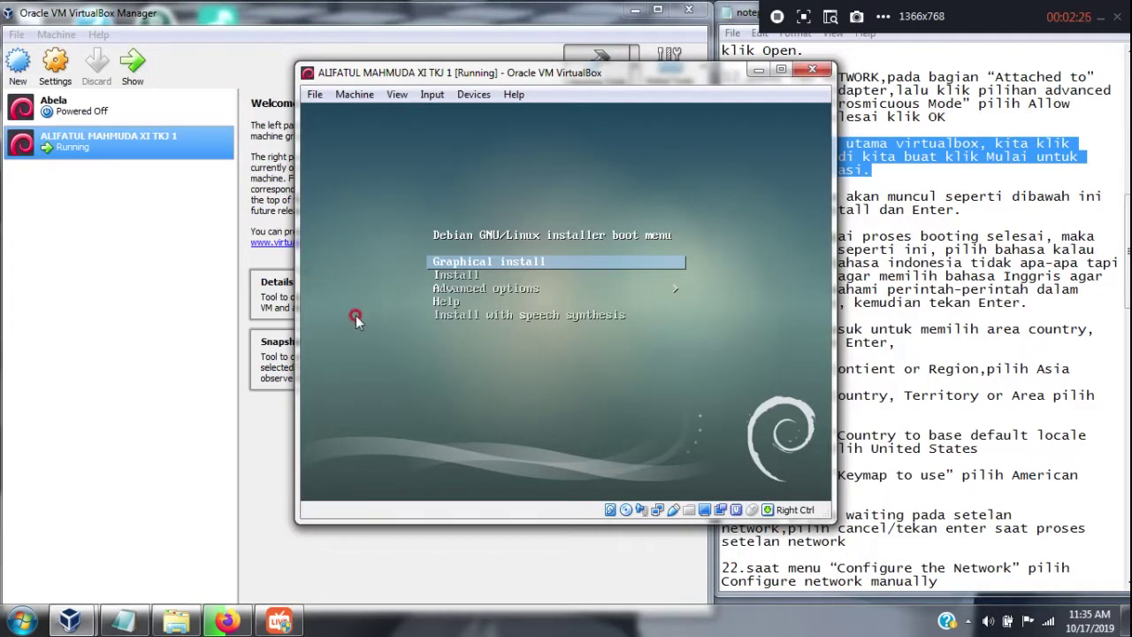
# Dismiss the mouse-capture notice and resize the VM window beside the notes
pyautogui.click(299, 287)
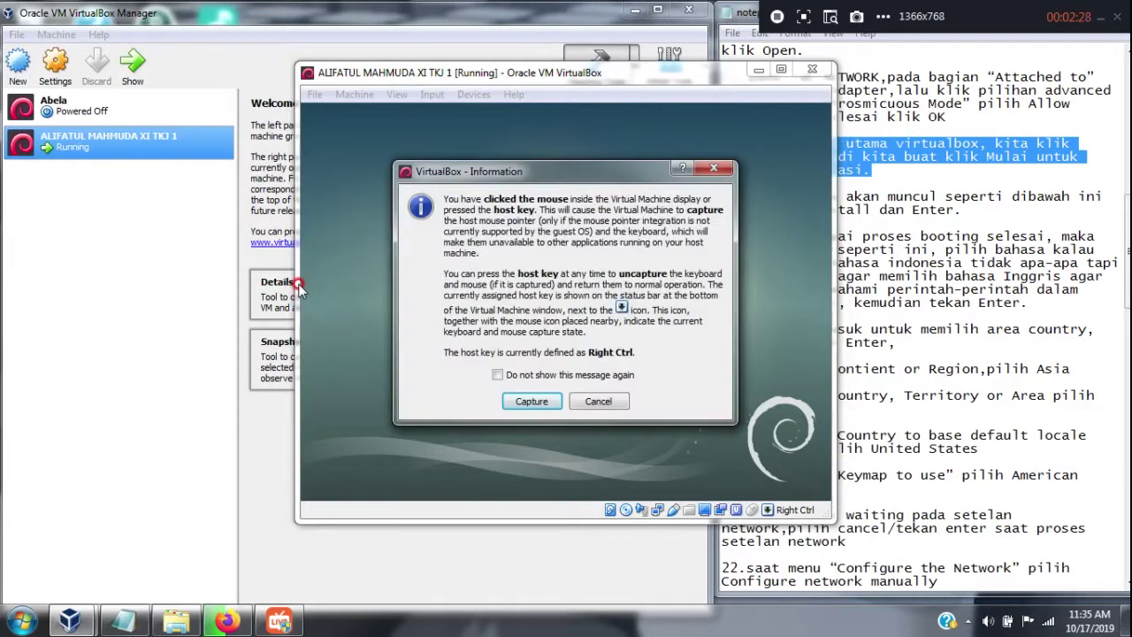
pyautogui.click(713, 168)
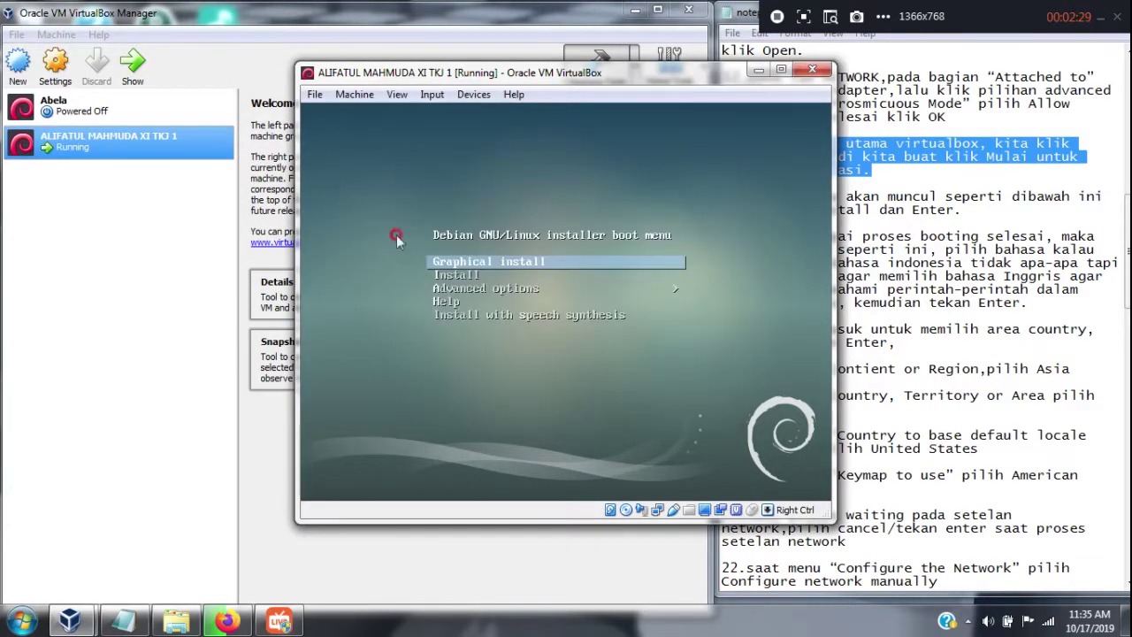
pyautogui.click(288, 279)
pyautogui.moveTo(296, 286); pyautogui.dragTo(12, 288)
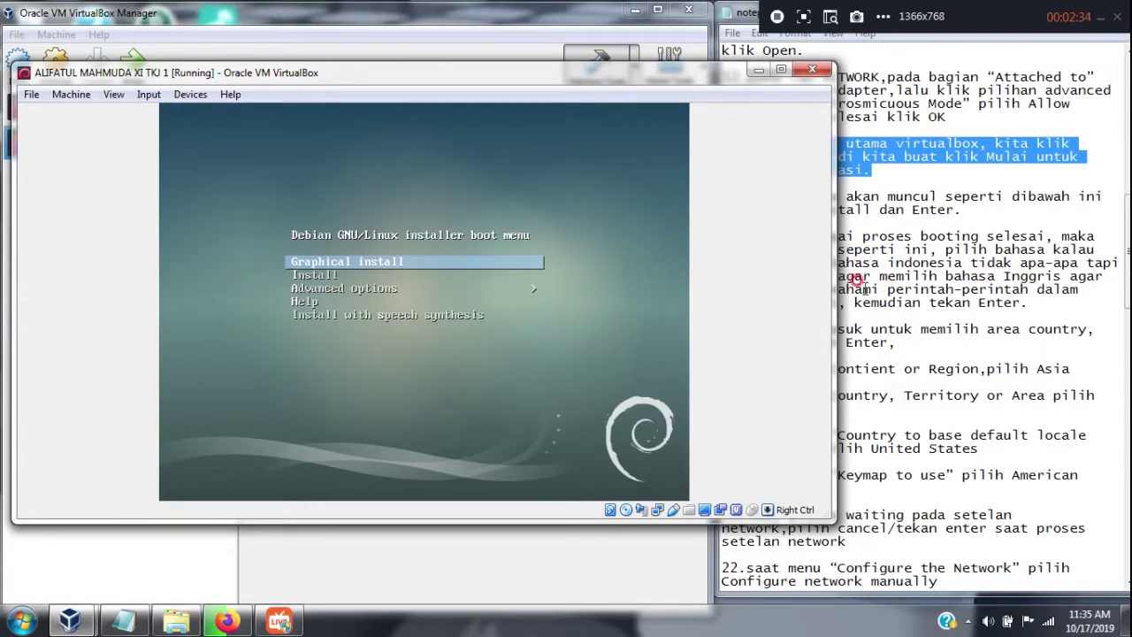
pyautogui.moveTo(835, 287); pyautogui.dragTo(557, 299)
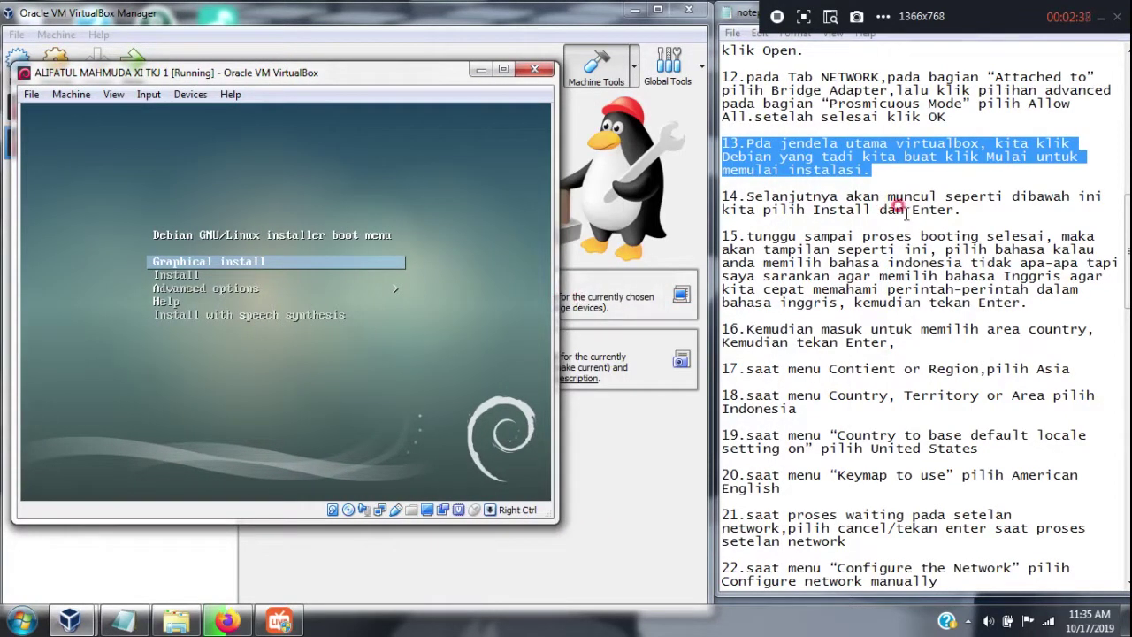
pyautogui.moveTo(969, 209); pyautogui.dragTo(707, 205)
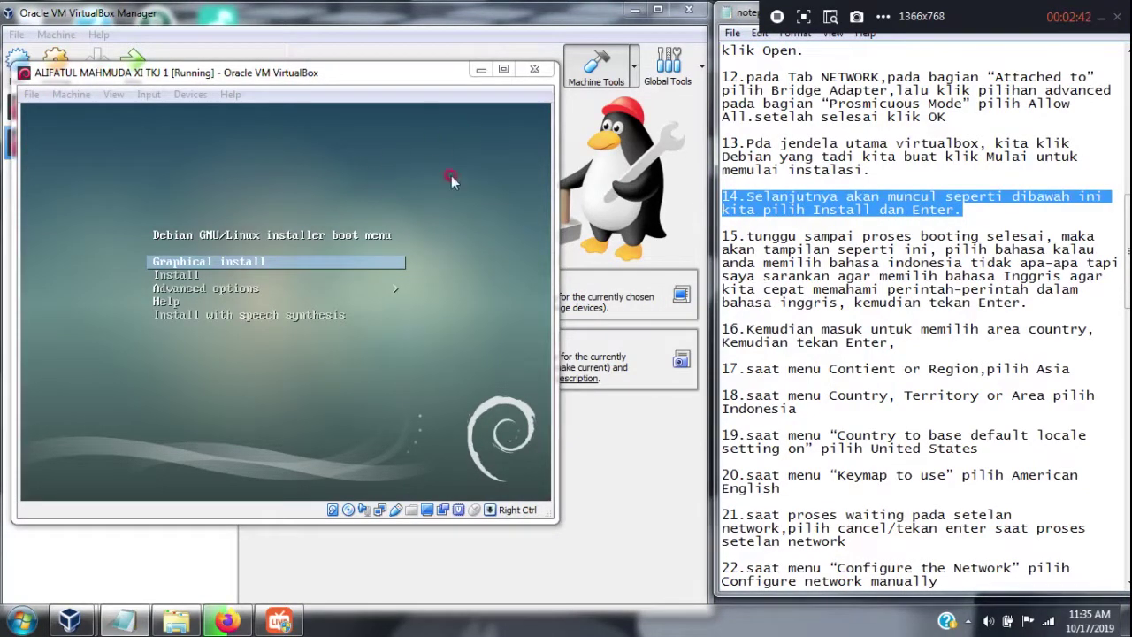
# Select the text-mode Install option in the boot menu
pyautogui.click(451, 175)
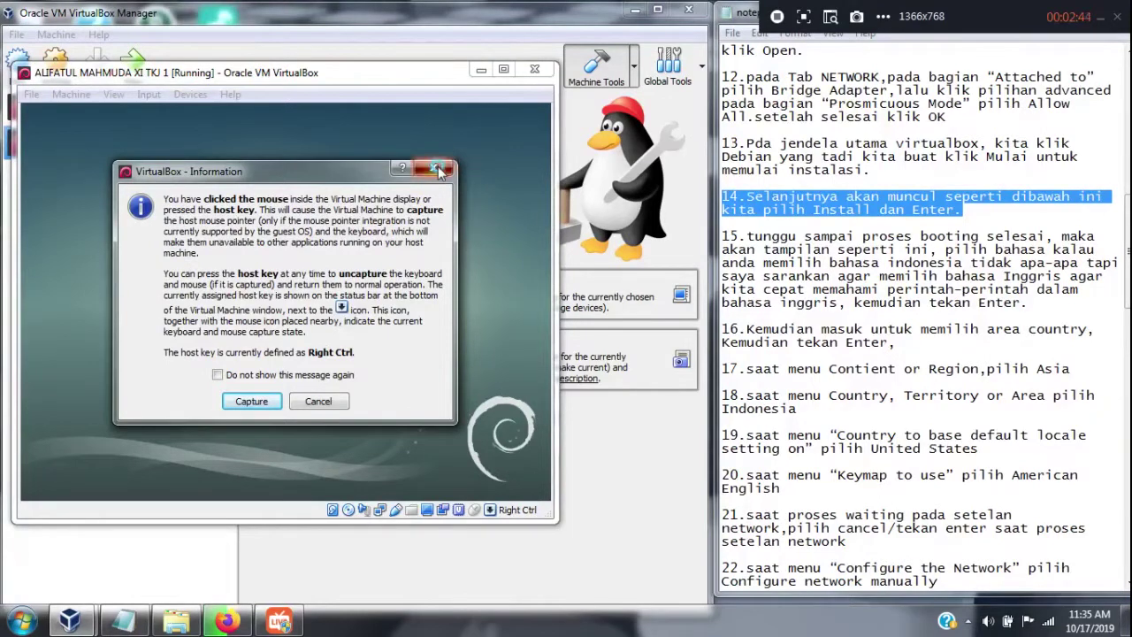
pyautogui.click(439, 169)
pyautogui.press('Down')
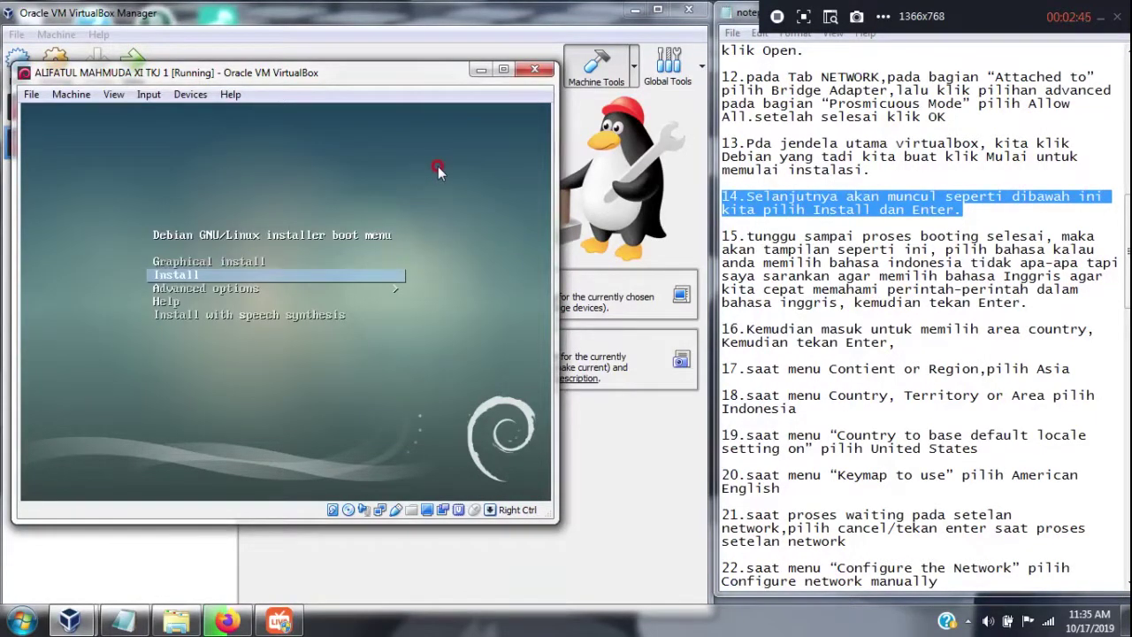
pyautogui.press('Return')
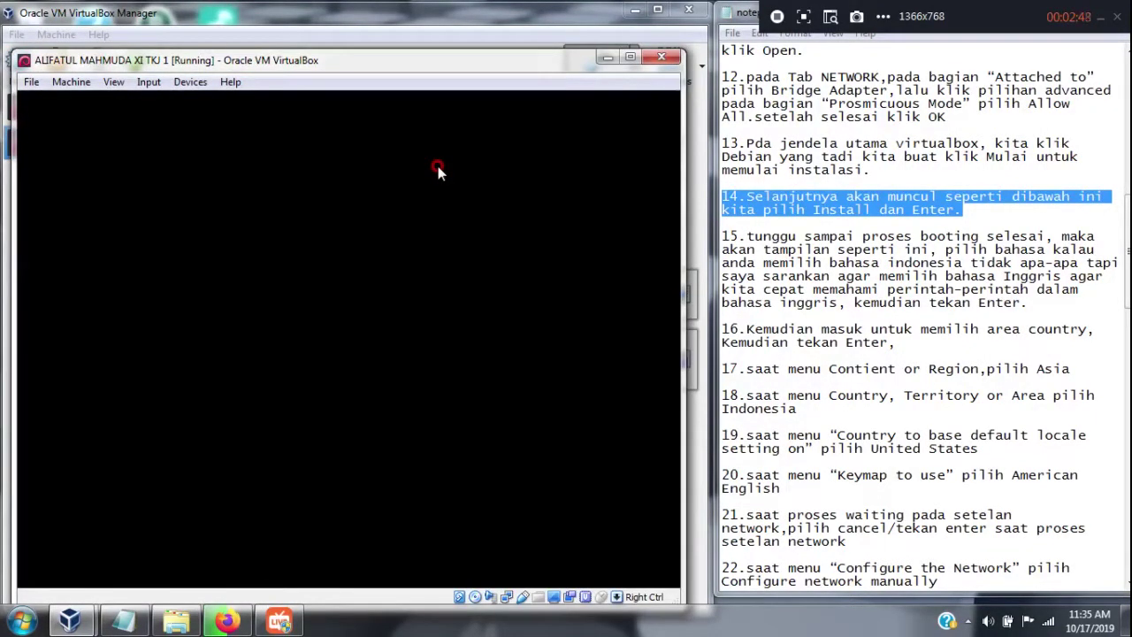
# Accept English as the installation language
pyautogui.click(1042, 302)
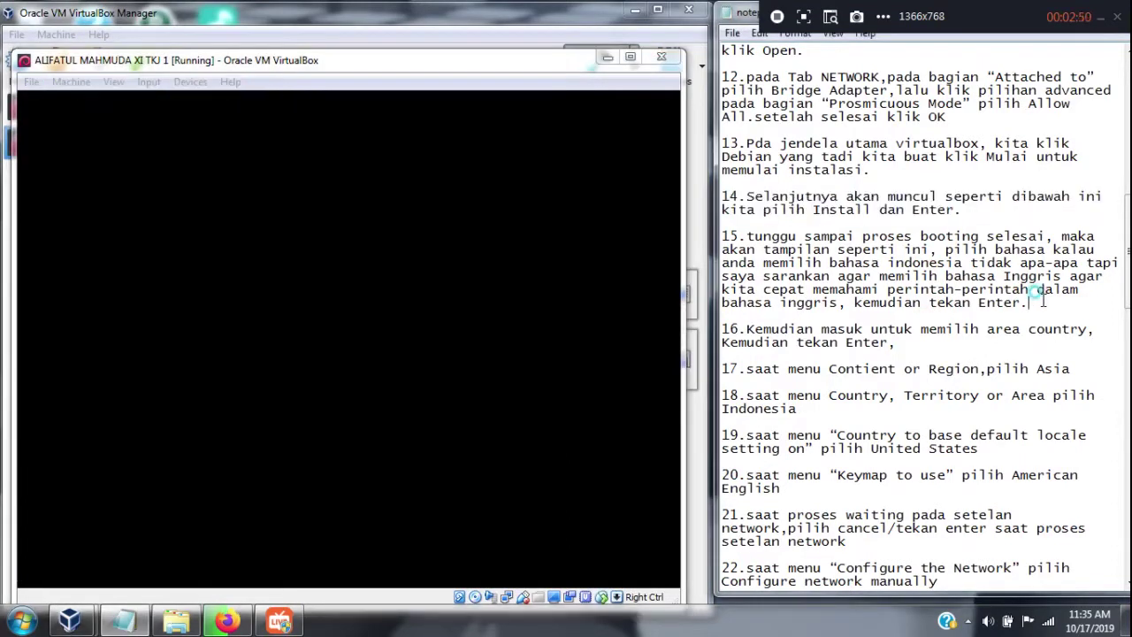
pyautogui.moveTo(1042, 302); pyautogui.dragTo(720, 234)
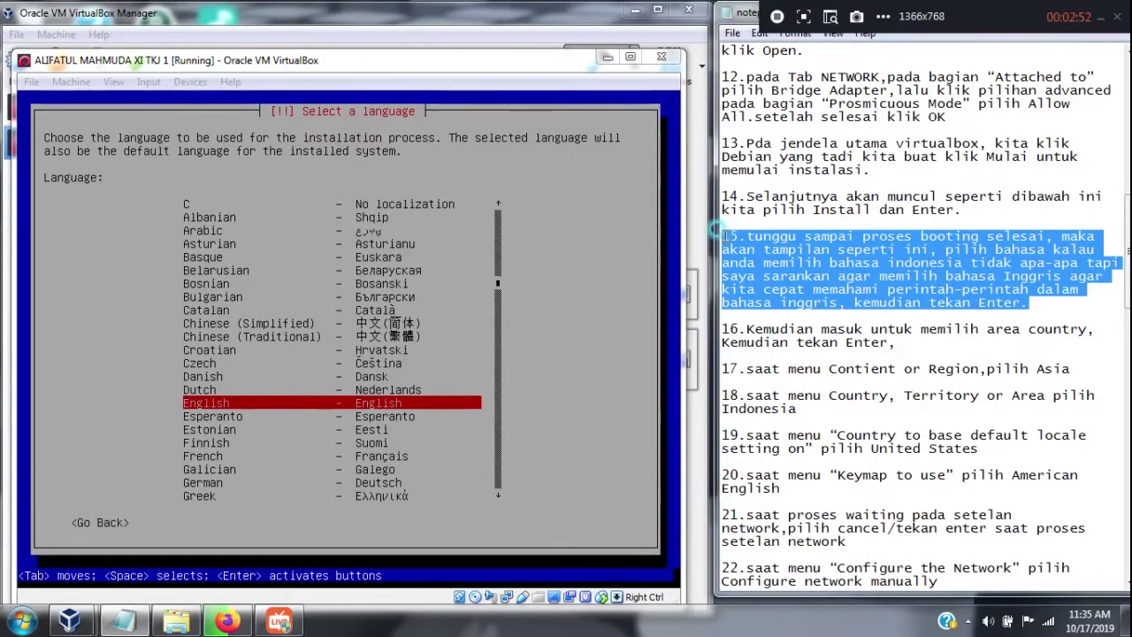
pyautogui.click(338, 82)
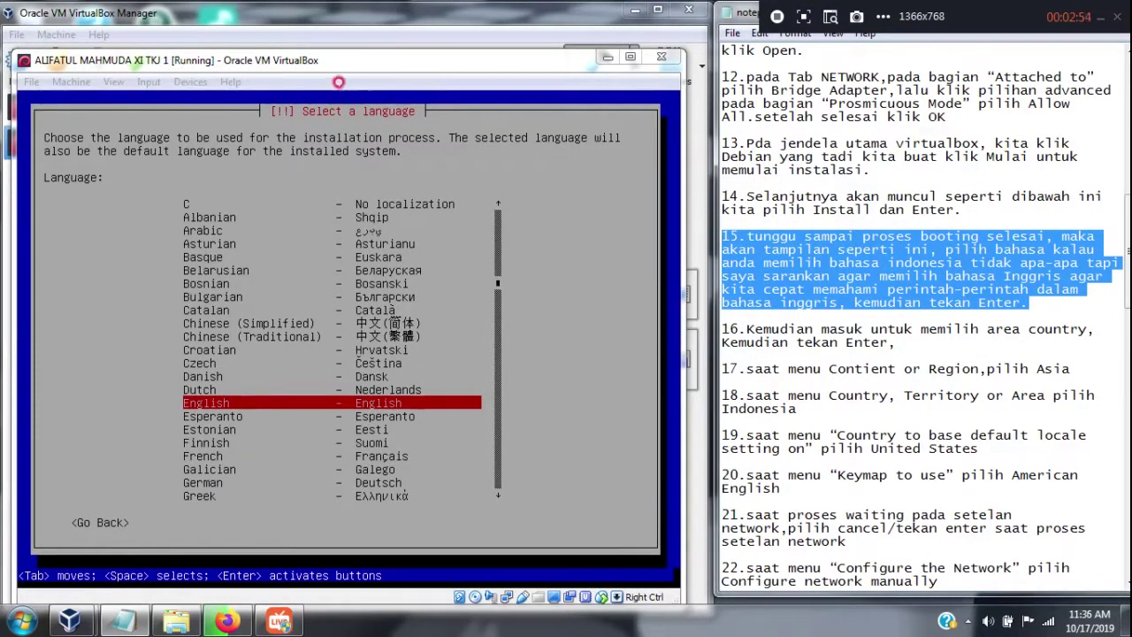
pyautogui.click(368, 78)
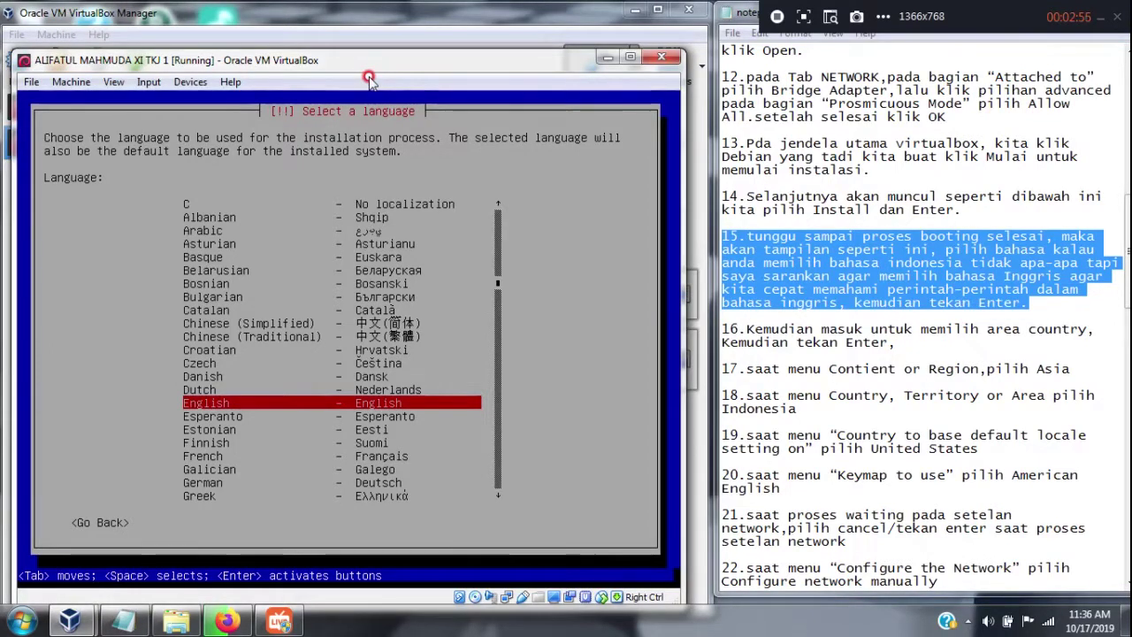
pyautogui.press('Return')
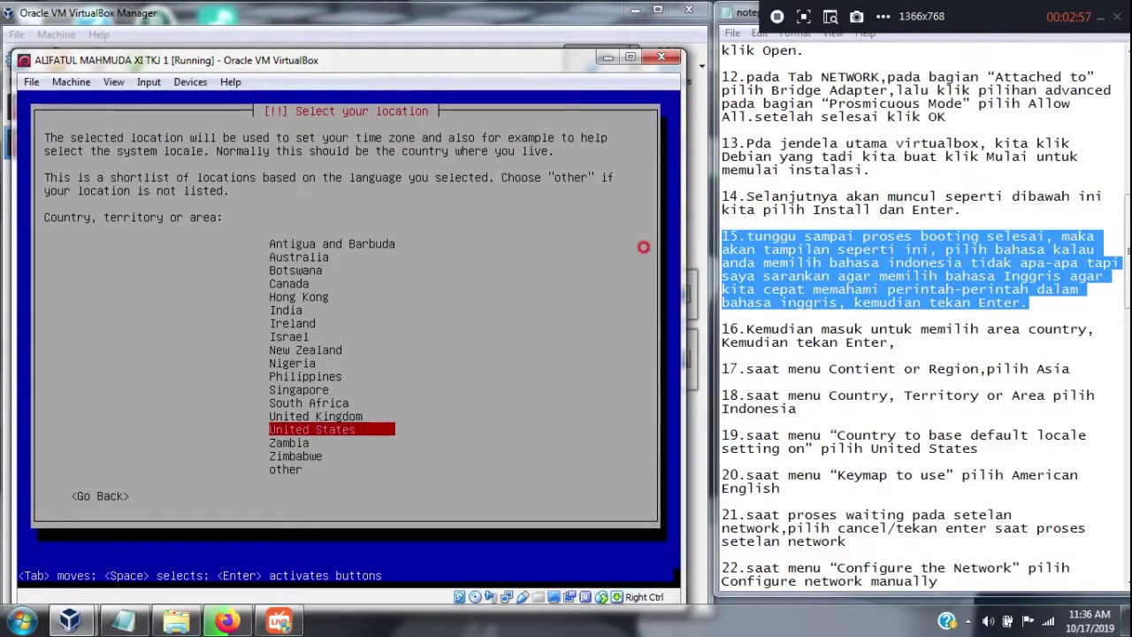
# Choose 'other' in the country list to reach the continent list
pyautogui.moveTo(895, 343); pyautogui.dragTo(705, 319)
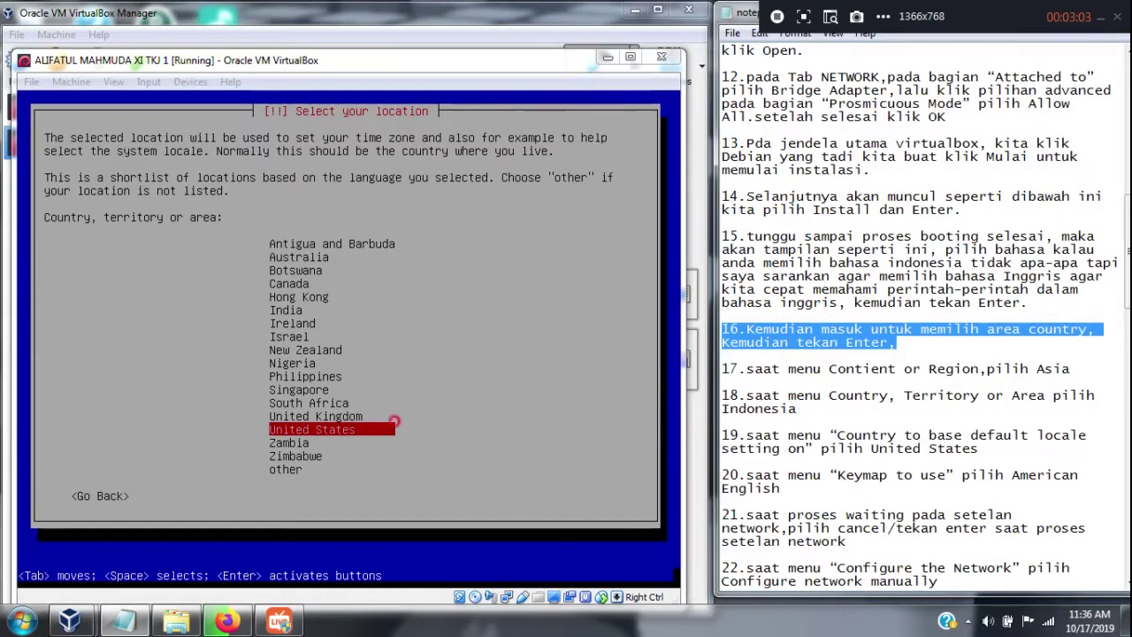
pyautogui.click(430, 86)
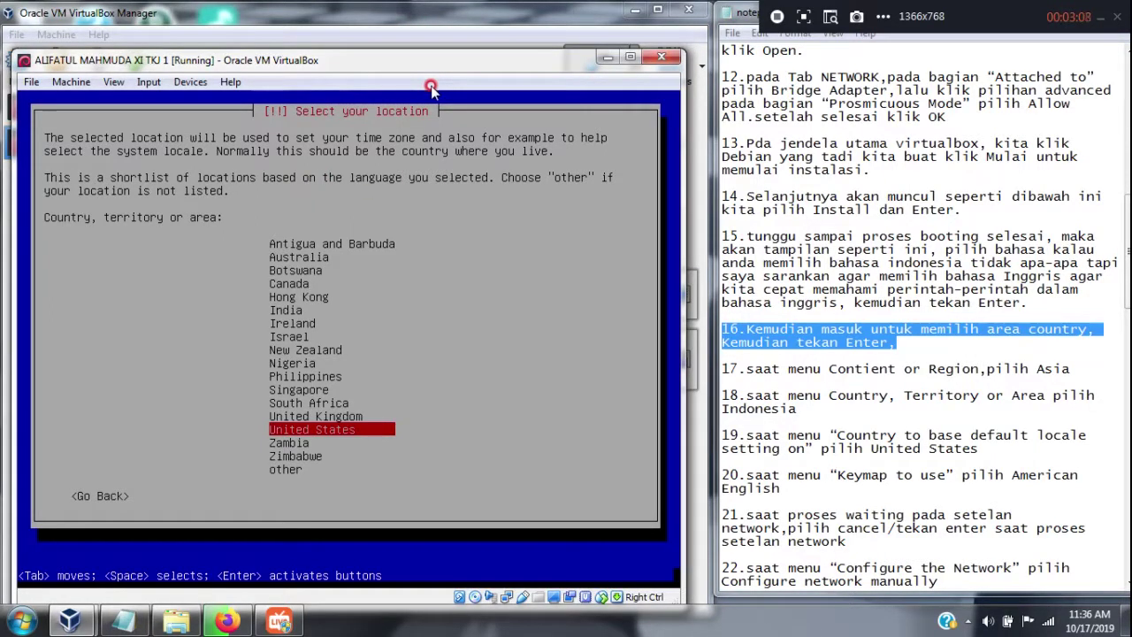
pyautogui.press('Down')
pyautogui.press('Down')
pyautogui.press('Down')
pyautogui.press('Return')
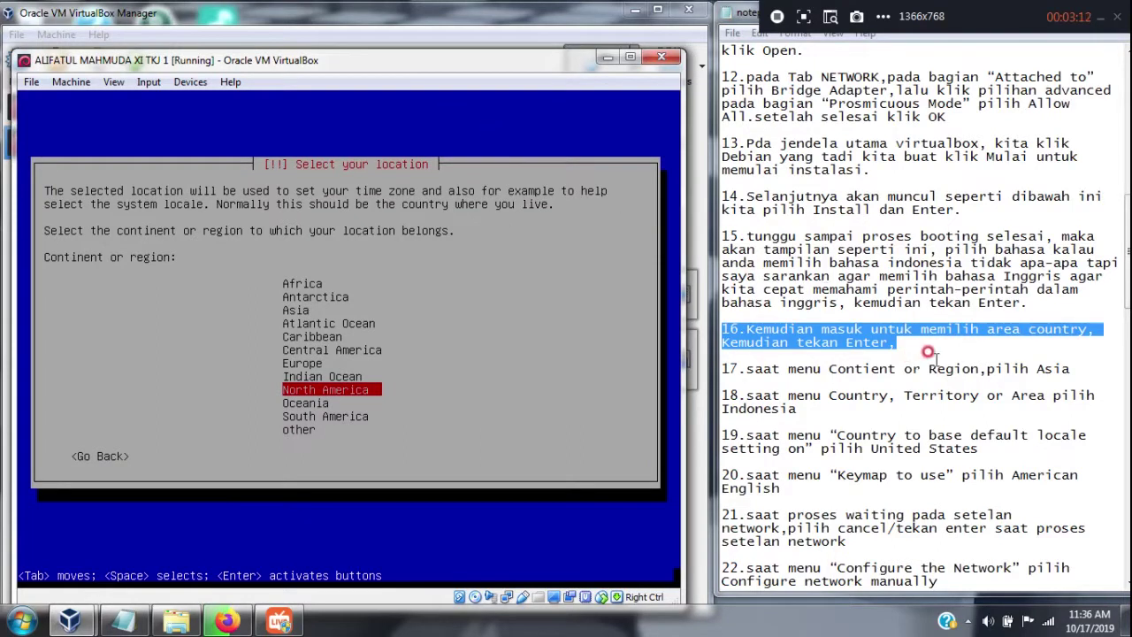
# Set the location to Asia, then Indonesia
pyautogui.moveTo(1069, 370); pyautogui.dragTo(750, 372)
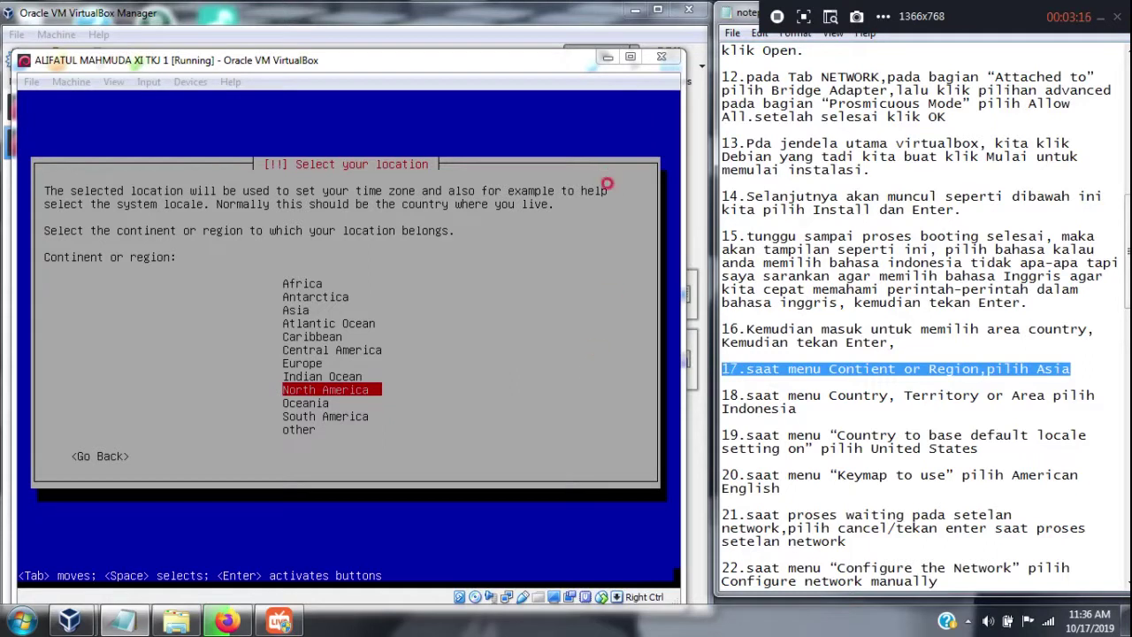
pyautogui.click(542, 78)
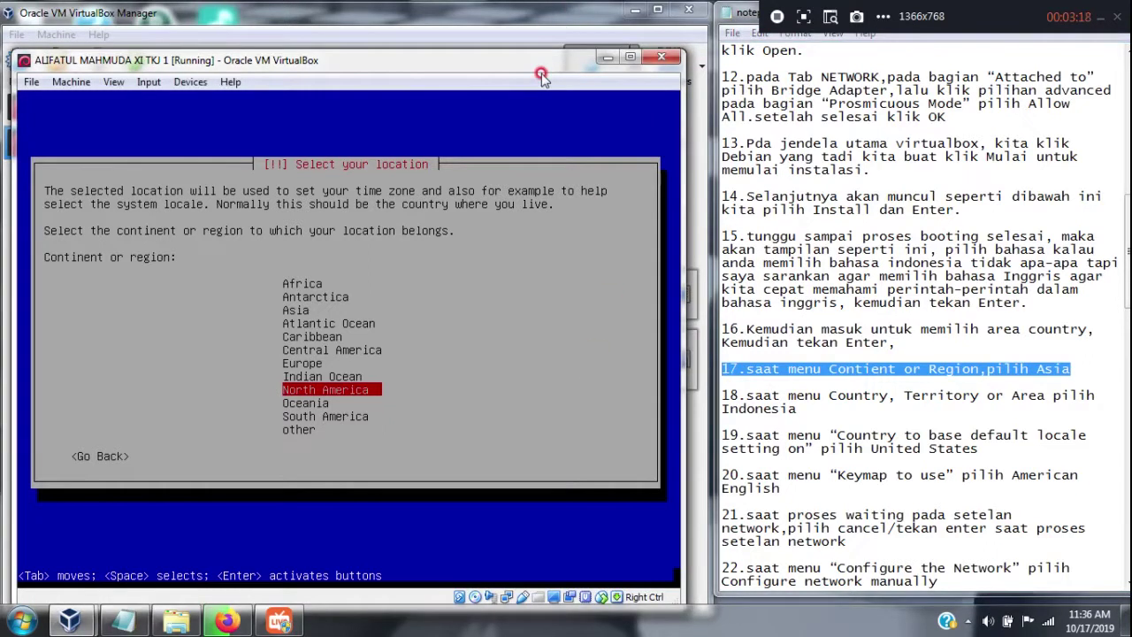
pyautogui.press('Up')
pyautogui.press('Up')
pyautogui.press('Up')
pyautogui.press('Up')
pyautogui.press('Up')
pyautogui.press('Up')
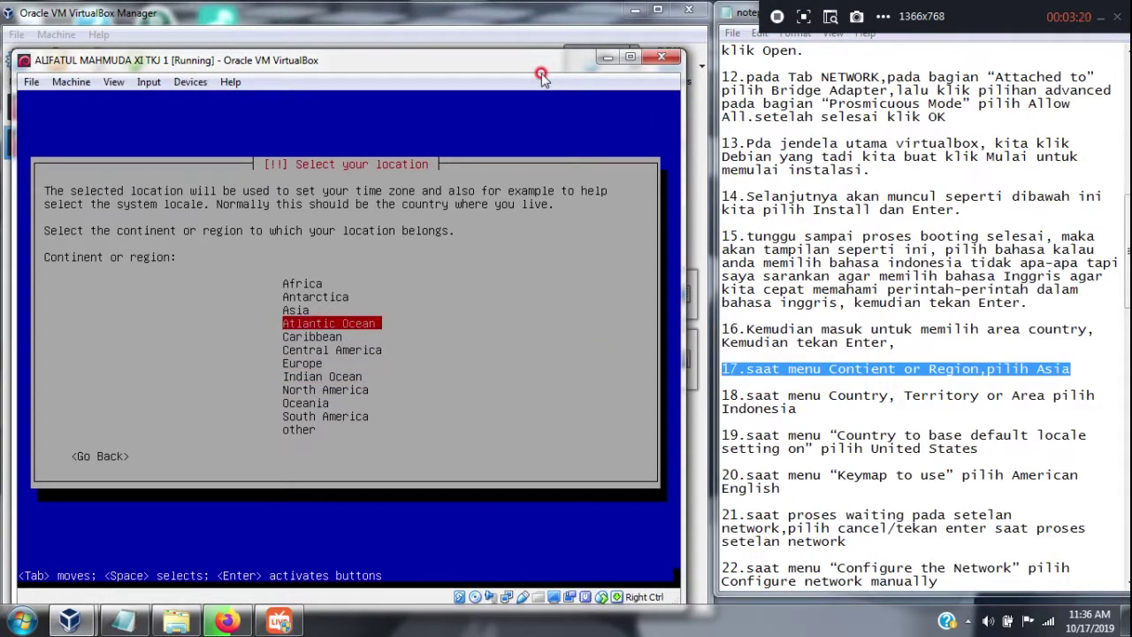
pyautogui.press('Return')
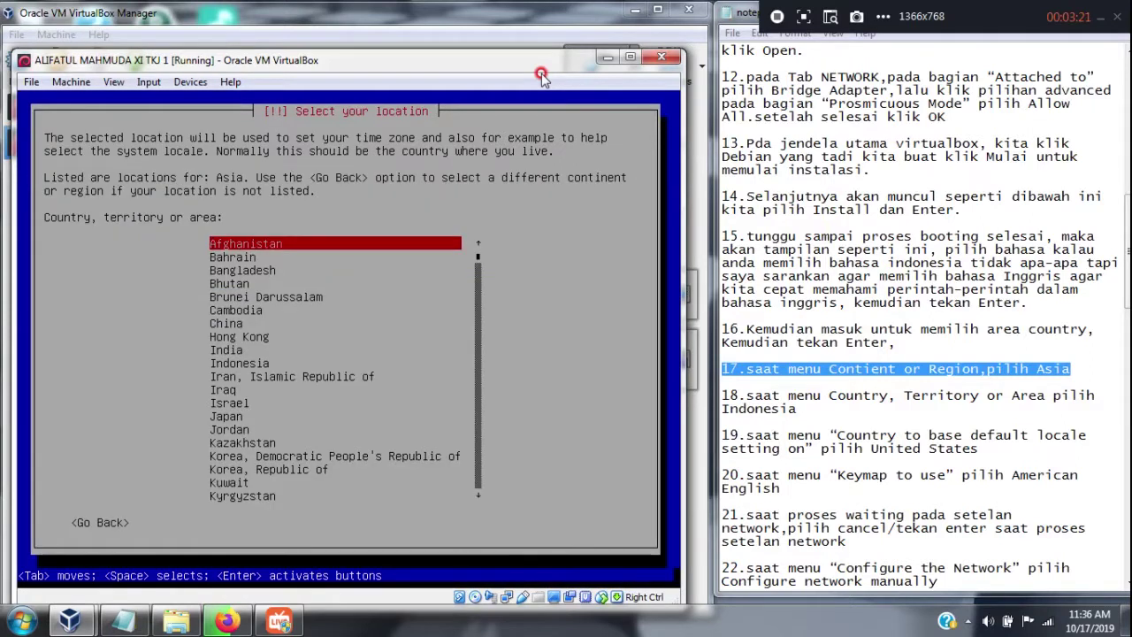
pyautogui.moveTo(825, 409); pyautogui.dragTo(721, 395)
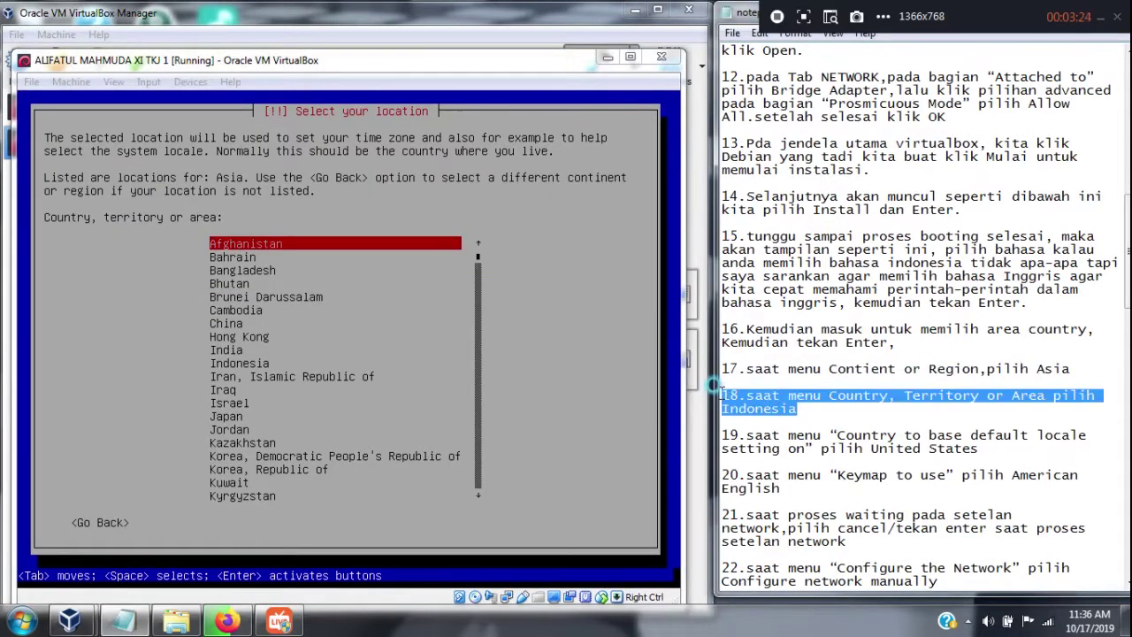
pyautogui.click(530, 83)
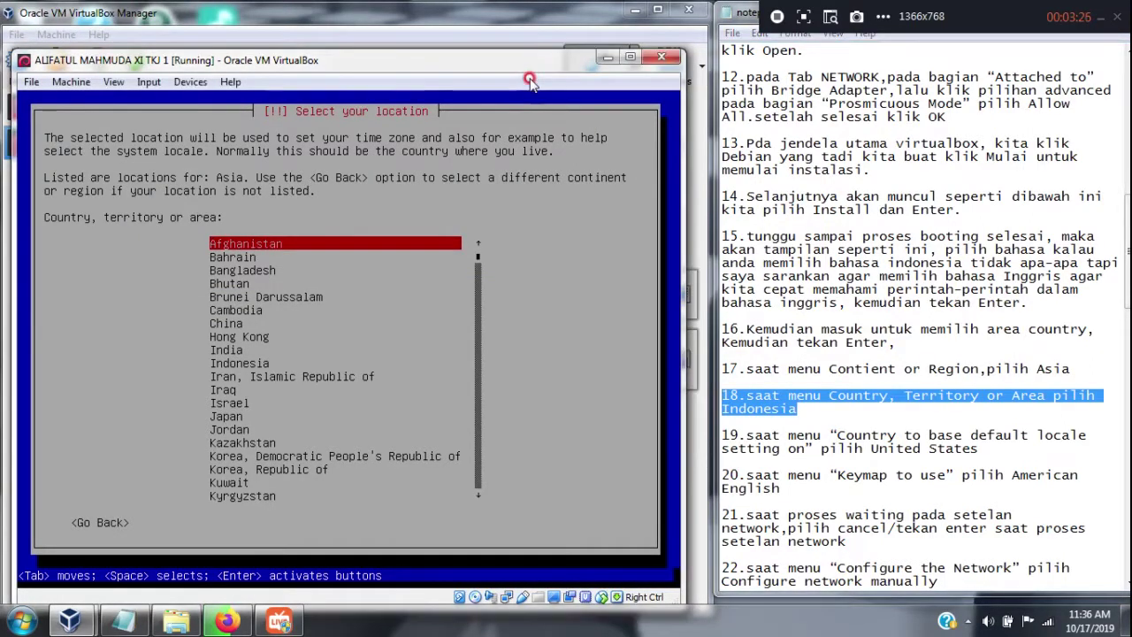
pyautogui.press('Down')
pyautogui.press('Down')
pyautogui.press('Down')
pyautogui.press('Down')
pyautogui.press('Down')
pyautogui.press('Down')
pyautogui.press('Down')
pyautogui.press('Down')
pyautogui.press('Down')
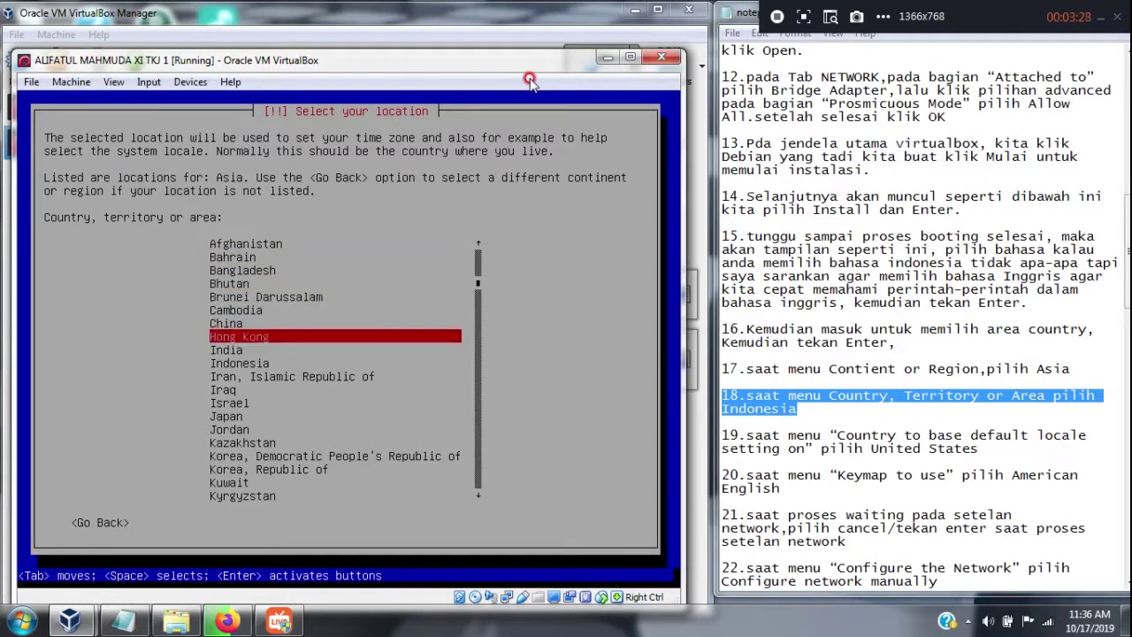
pyautogui.press('Return')
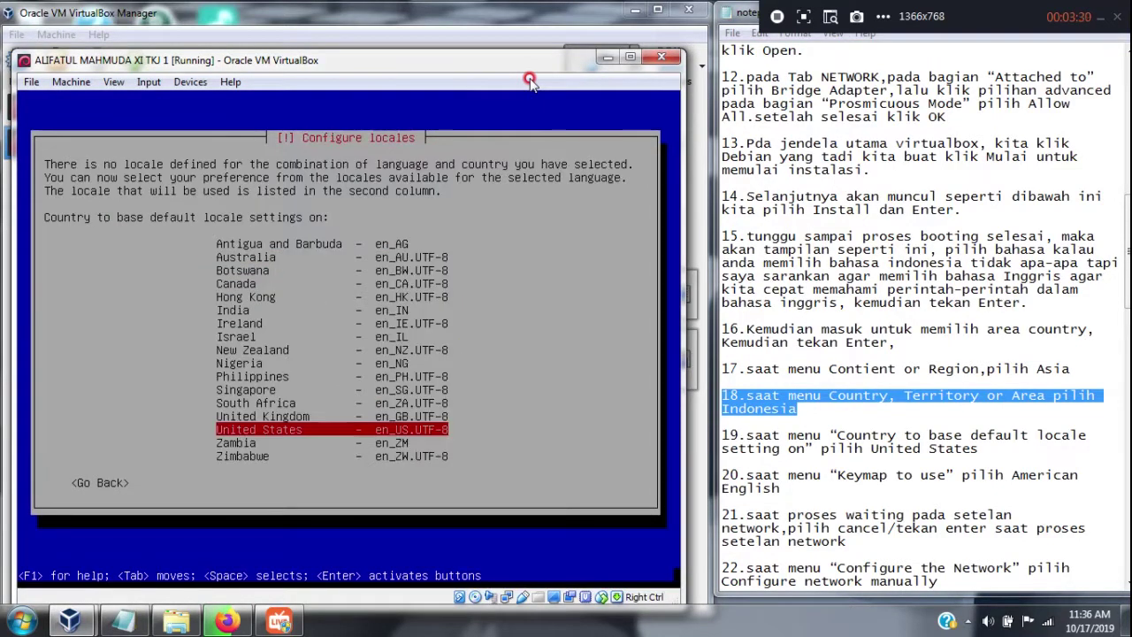
# Accept the United States default locale and the American English keymap
pyautogui.moveTo(997, 448); pyautogui.dragTo(745, 435)
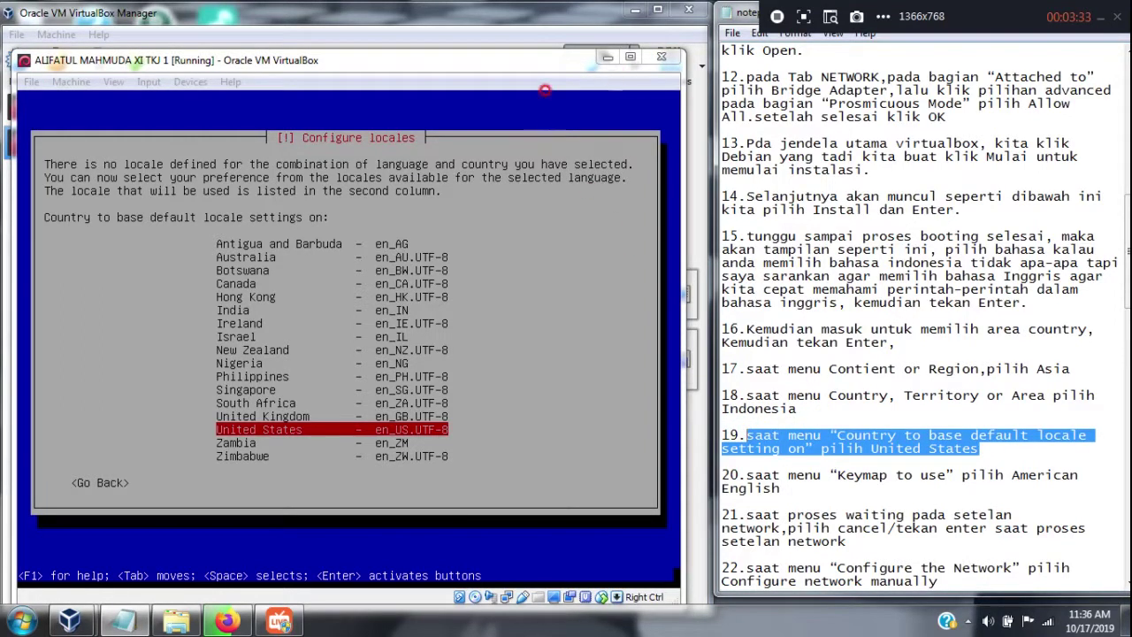
pyautogui.click(565, 82)
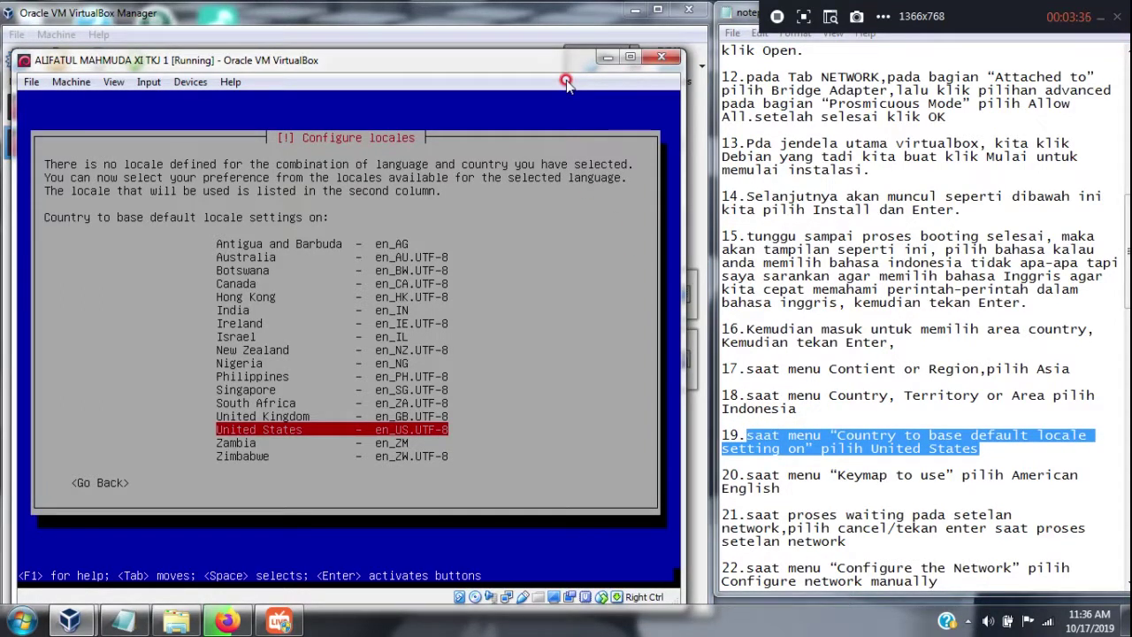
pyautogui.press('Return')
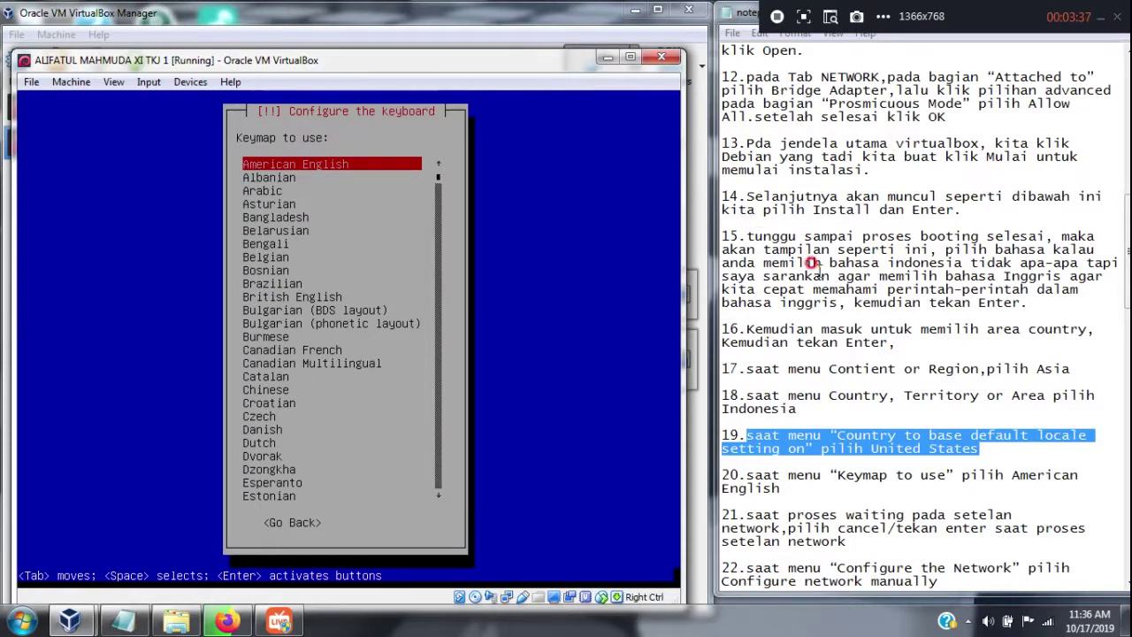
pyautogui.moveTo(780, 488); pyautogui.dragTo(705, 464)
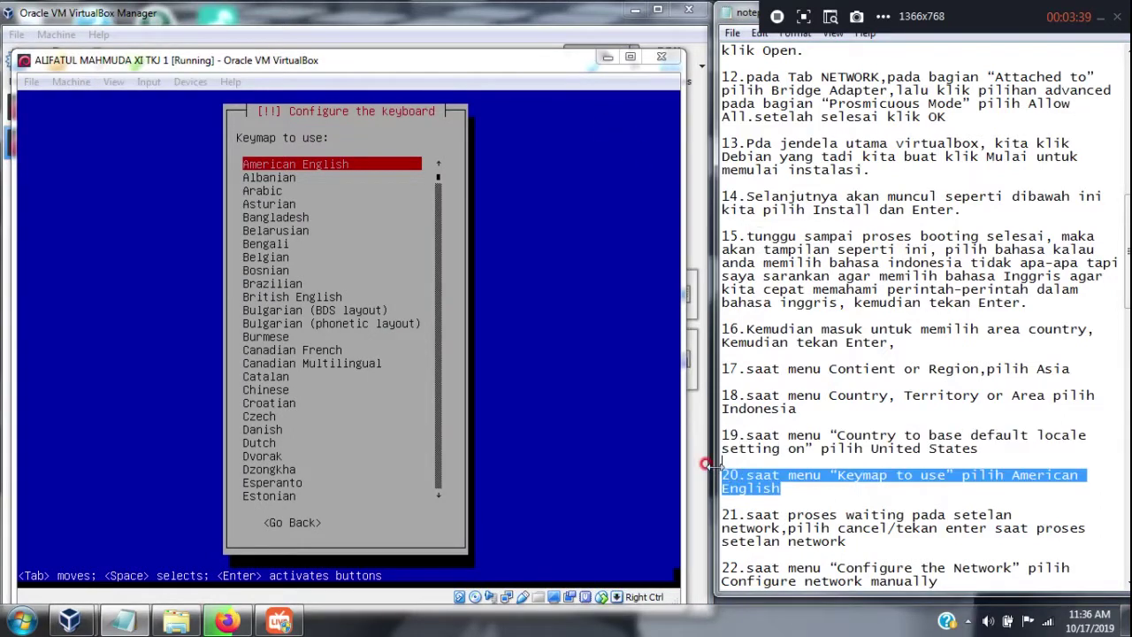
pyautogui.click(500, 79)
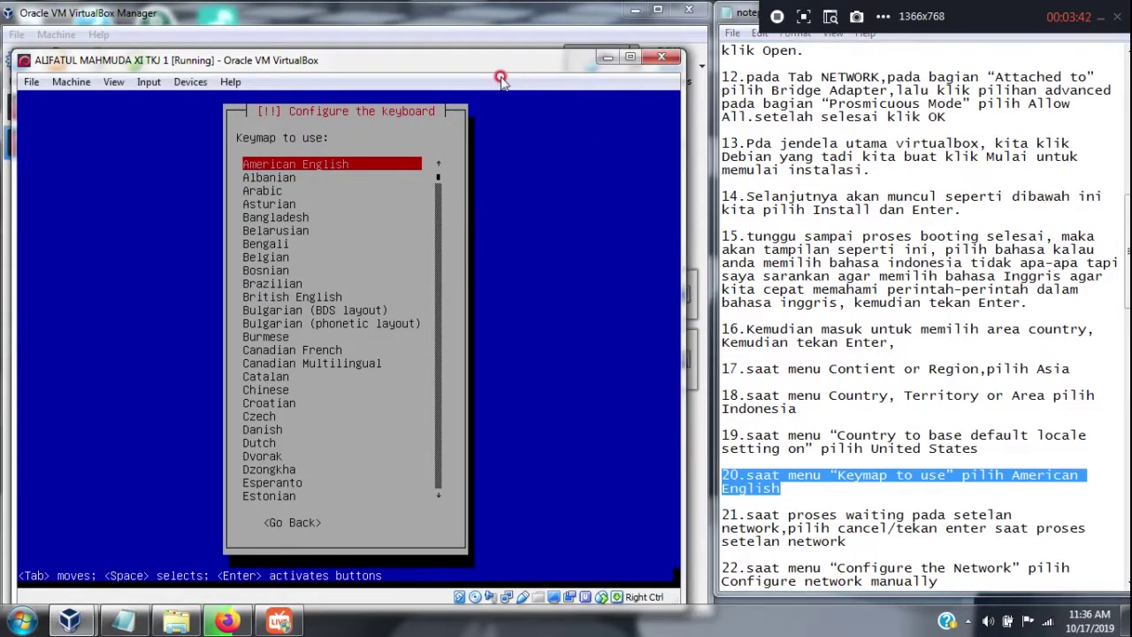
pyautogui.press('Return')
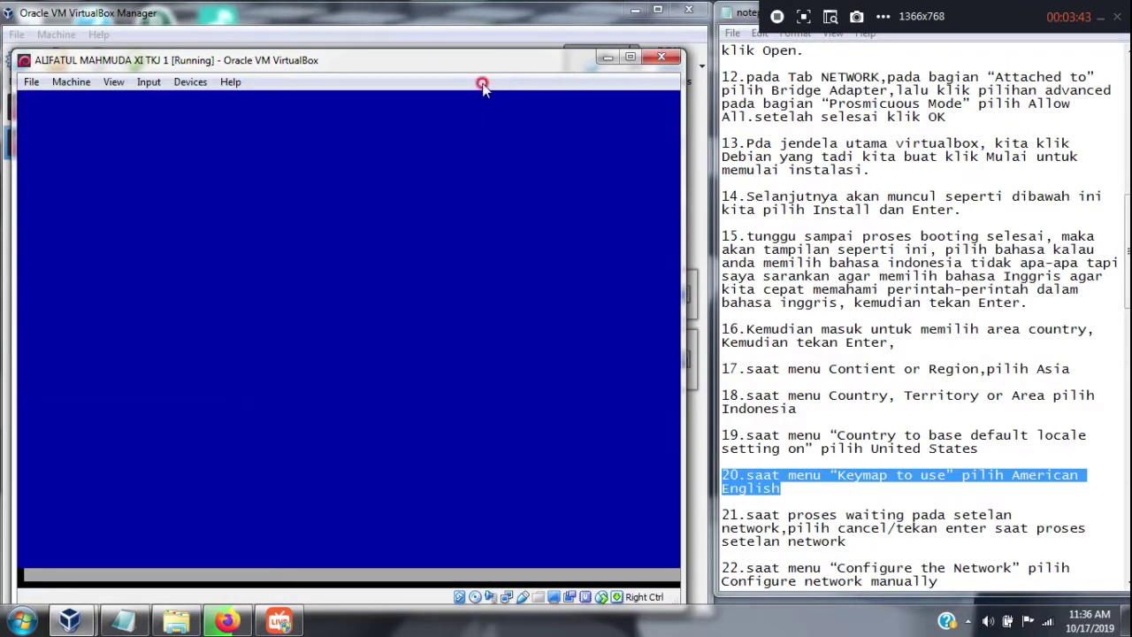
# Mark the network waiting step in the notes while the installer loads components and configures DHCP
pyautogui.moveTo(849, 541); pyautogui.dragTo(723, 509)
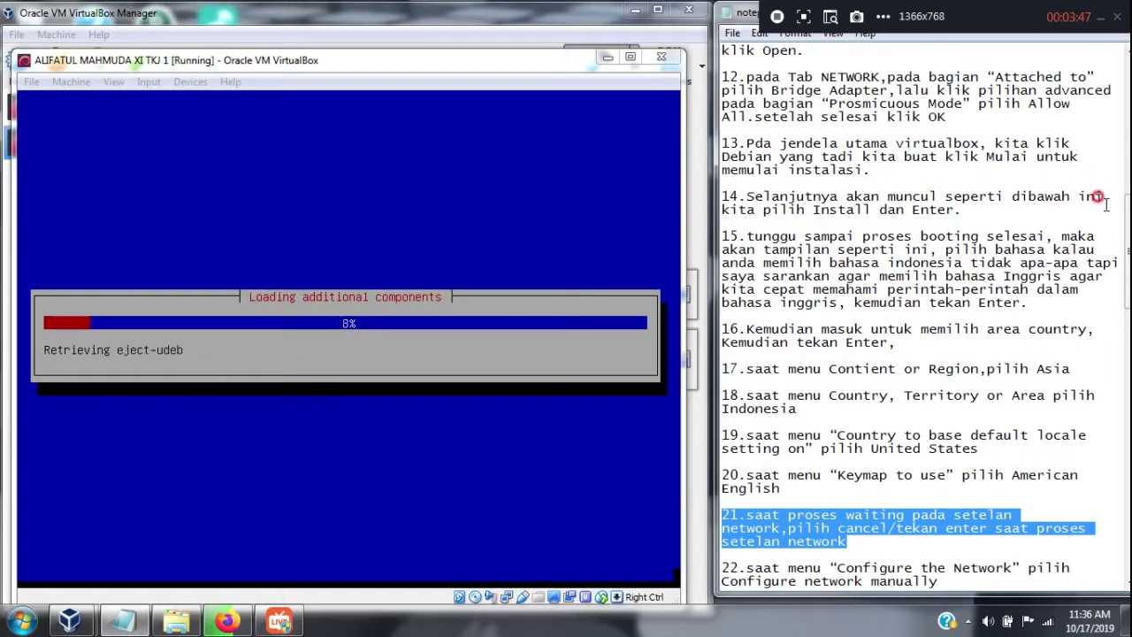
pyautogui.scroll(-11, 924, 318)
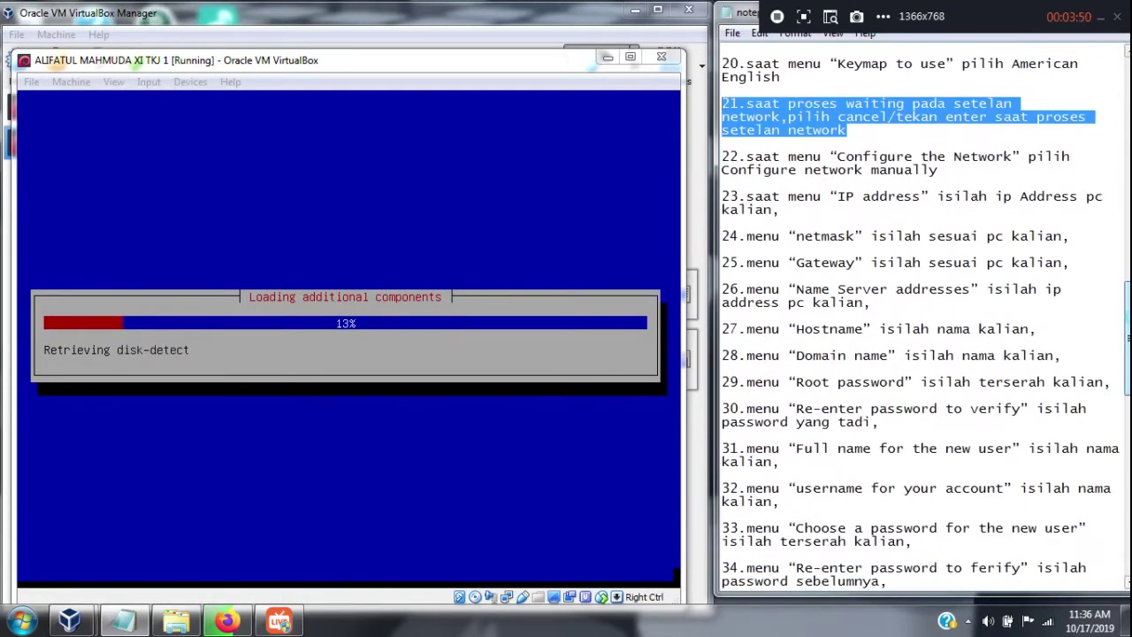
pyautogui.scroll(-1, 920, 319)
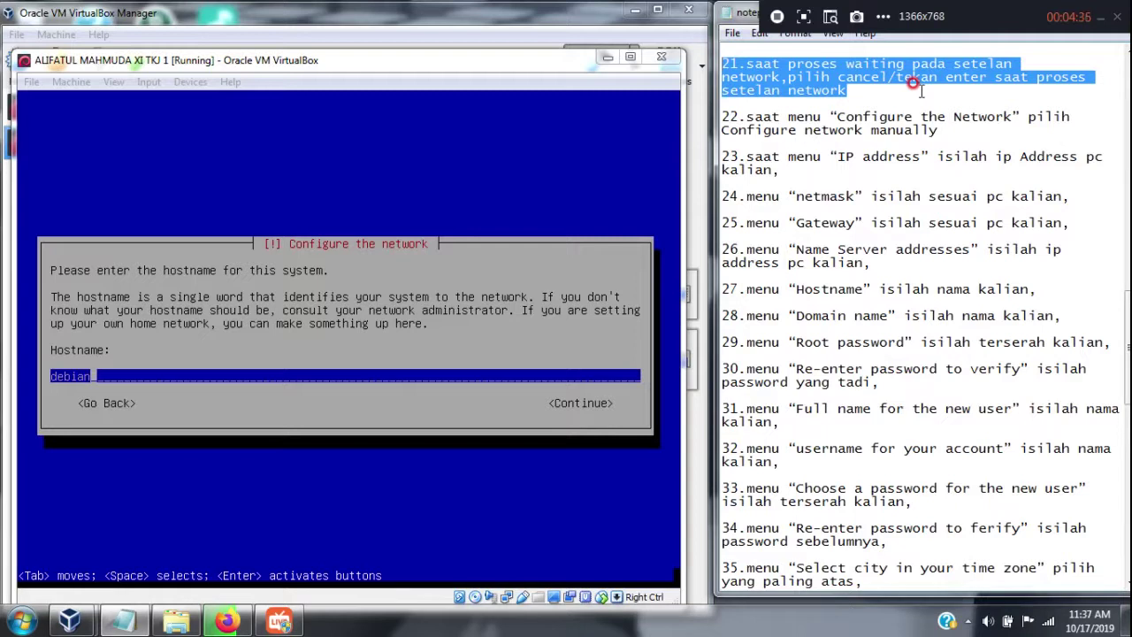
# Remove the network waiting step from the notes and mark the Hostname step instead
pyautogui.press('Delete')
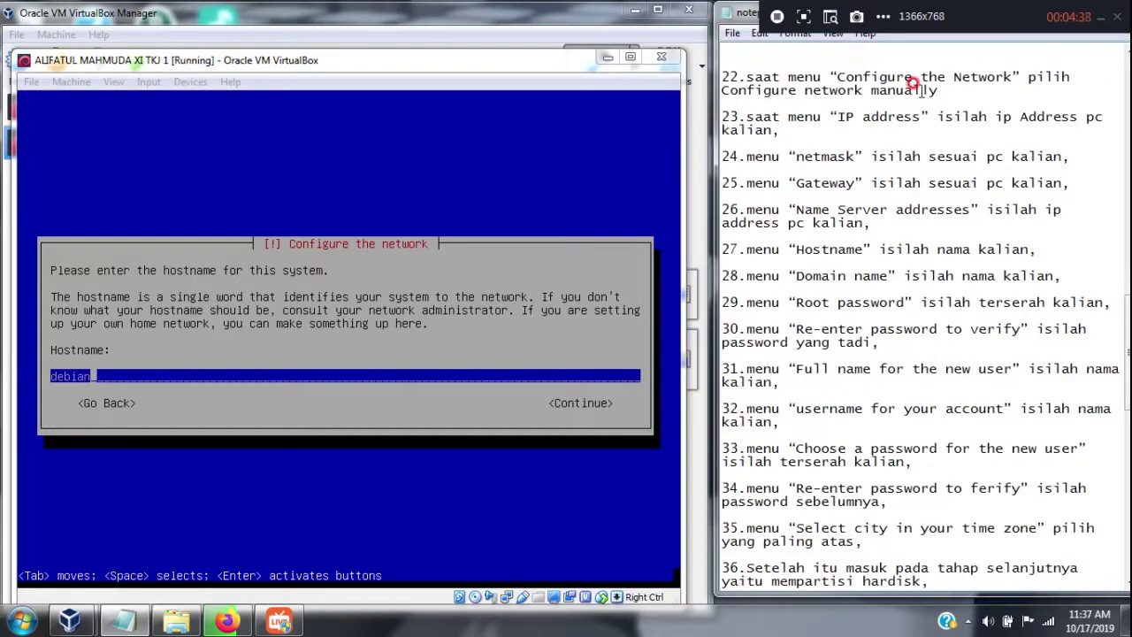
pyautogui.scroll(2, 939, 110)
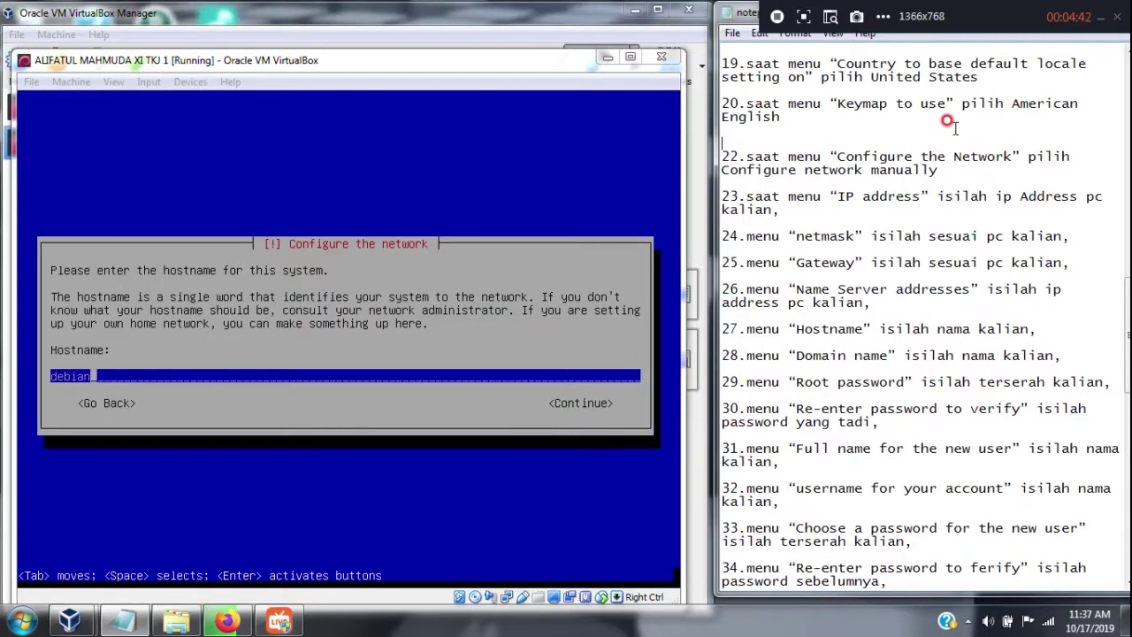
pyautogui.scroll(-4, 950, 124)
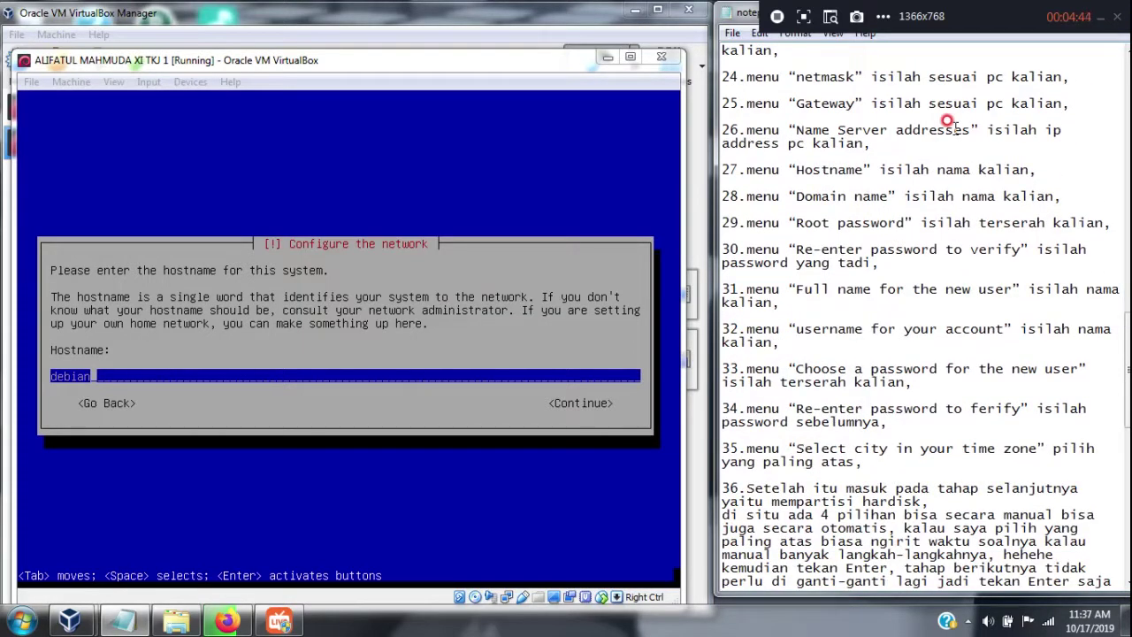
pyautogui.scroll(1, 953, 128)
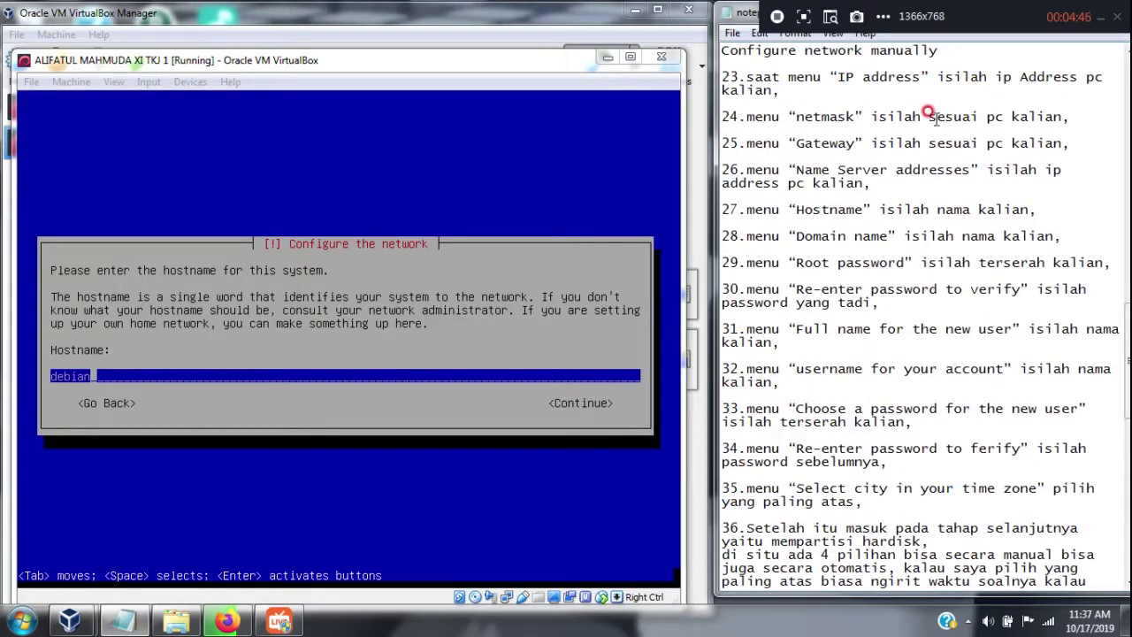
pyautogui.scroll(-2, 935, 119)
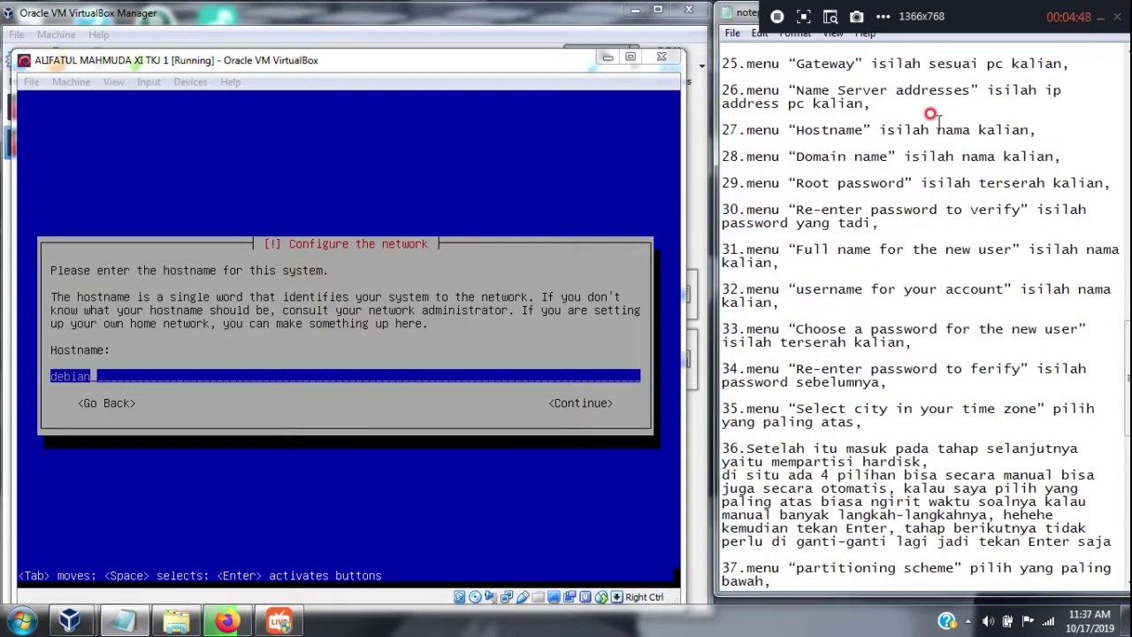
pyautogui.moveTo(1053, 130); pyautogui.dragTo(681, 130)
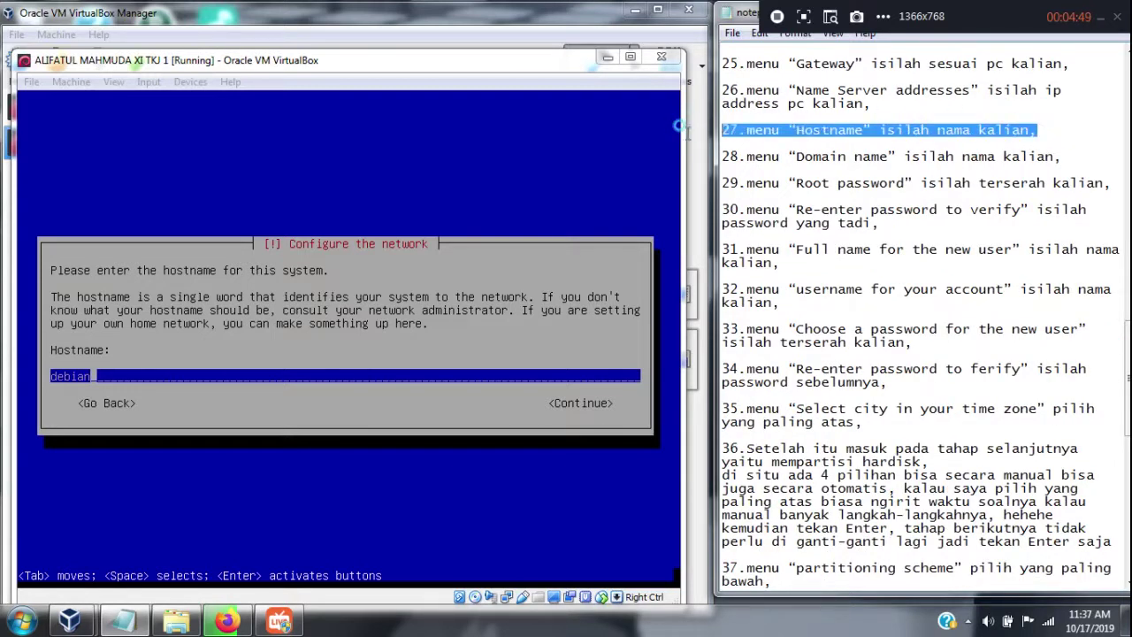
# Replace the default hostname 'debian' with the user's name and set the domain name to 'a'
pyautogui.click(400, 83)
pyautogui.press('BackSpace')
pyautogui.press('BackSpace')
pyautogui.press('BackSpace')
pyautogui.press('BackSpace')
pyautogui.press('BackSpace')
pyautogui.press('BackSpace')
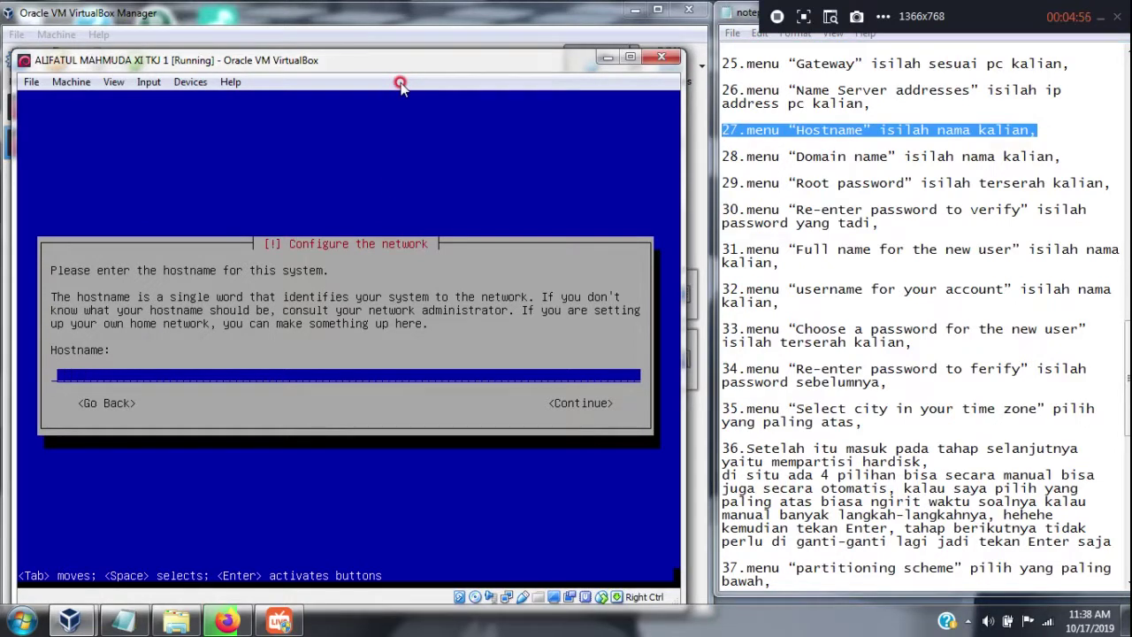
pyautogui.write('alifatulmahmuda')
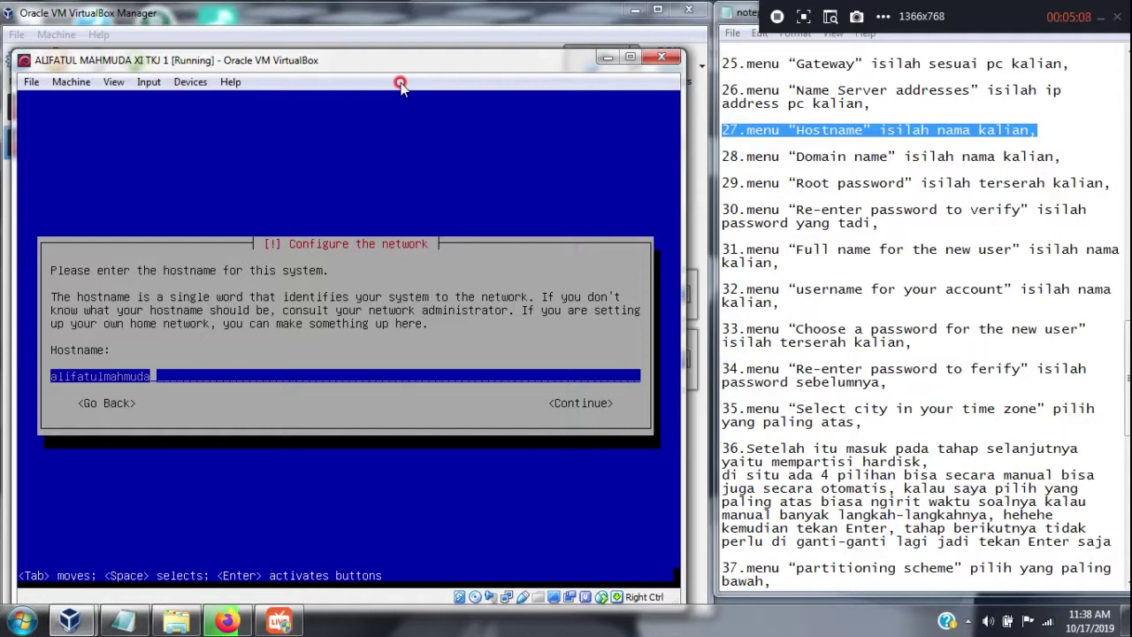
pyautogui.press('Return')
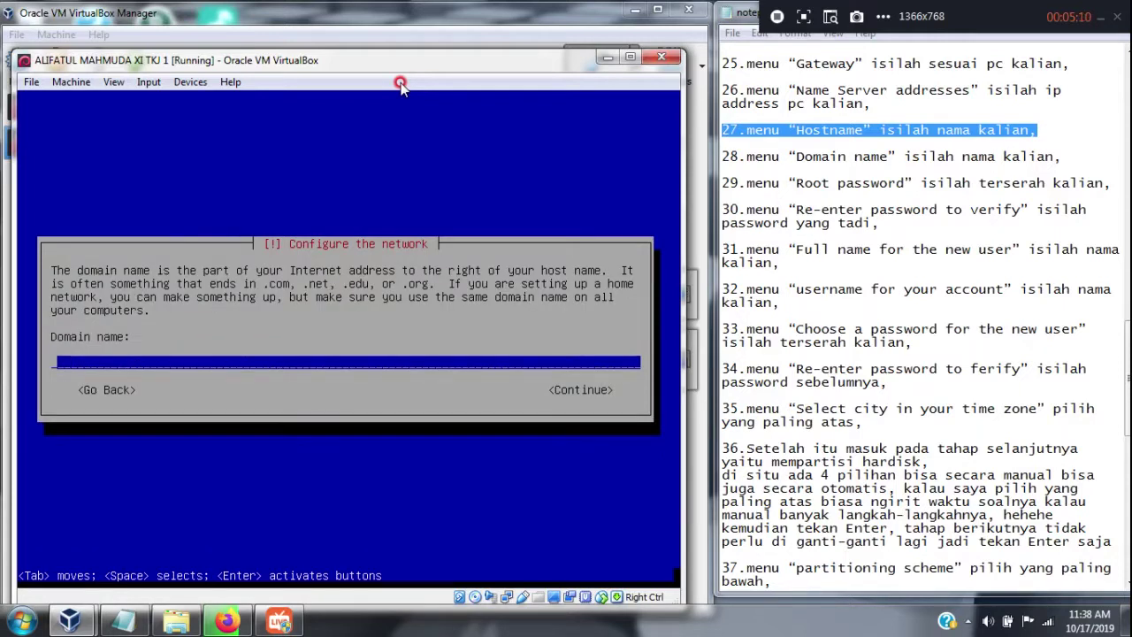
pyautogui.write('alifatulmahmuda')
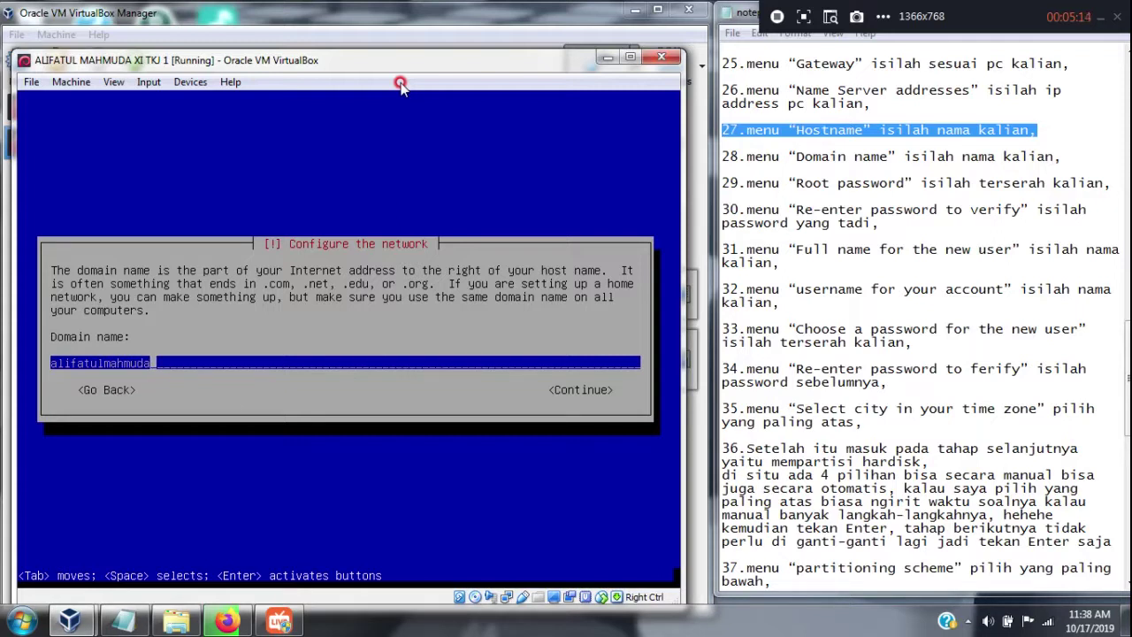
pyautogui.press('Return')
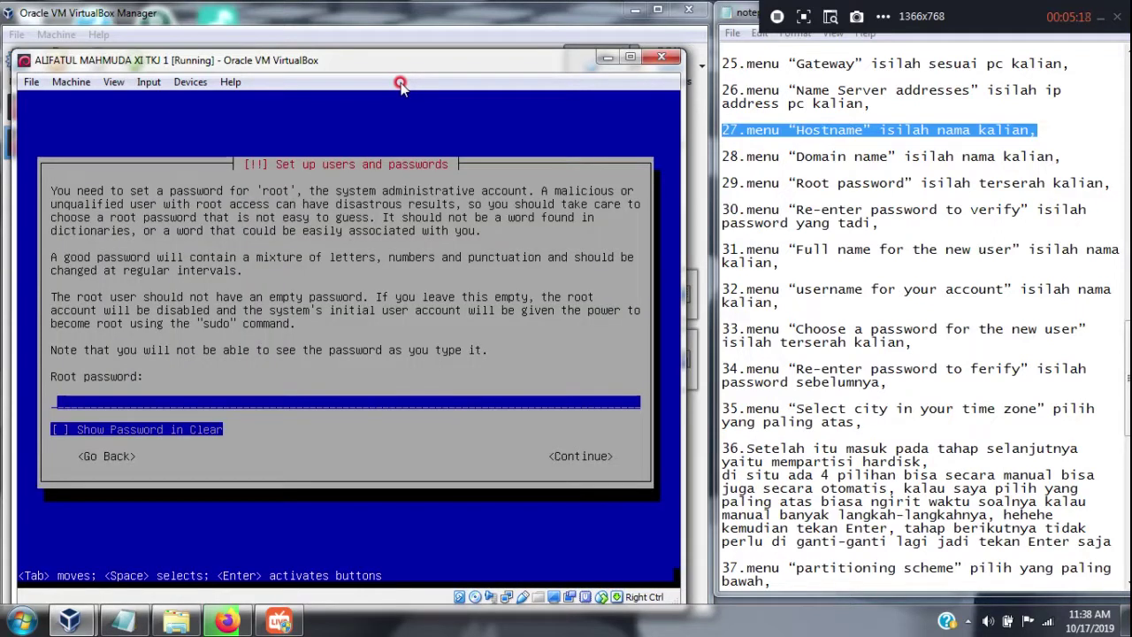
# Enter the root password and re-type it to verify, highlighting each step in the notes
pyautogui.moveTo(1111, 183); pyautogui.dragTo(721, 181)
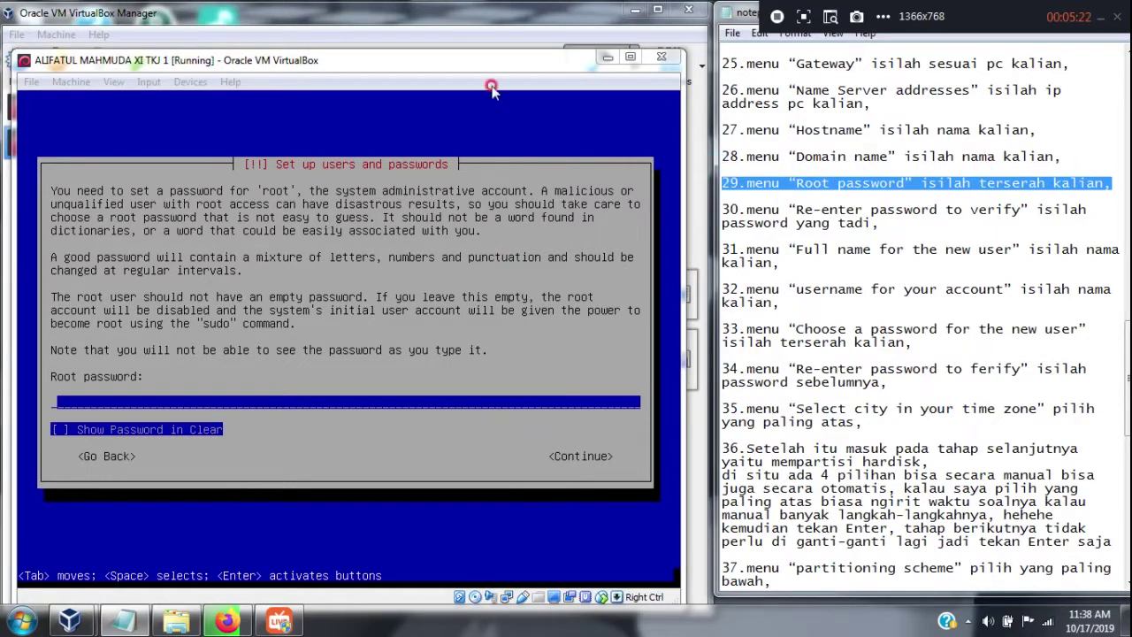
pyautogui.click(462, 73)
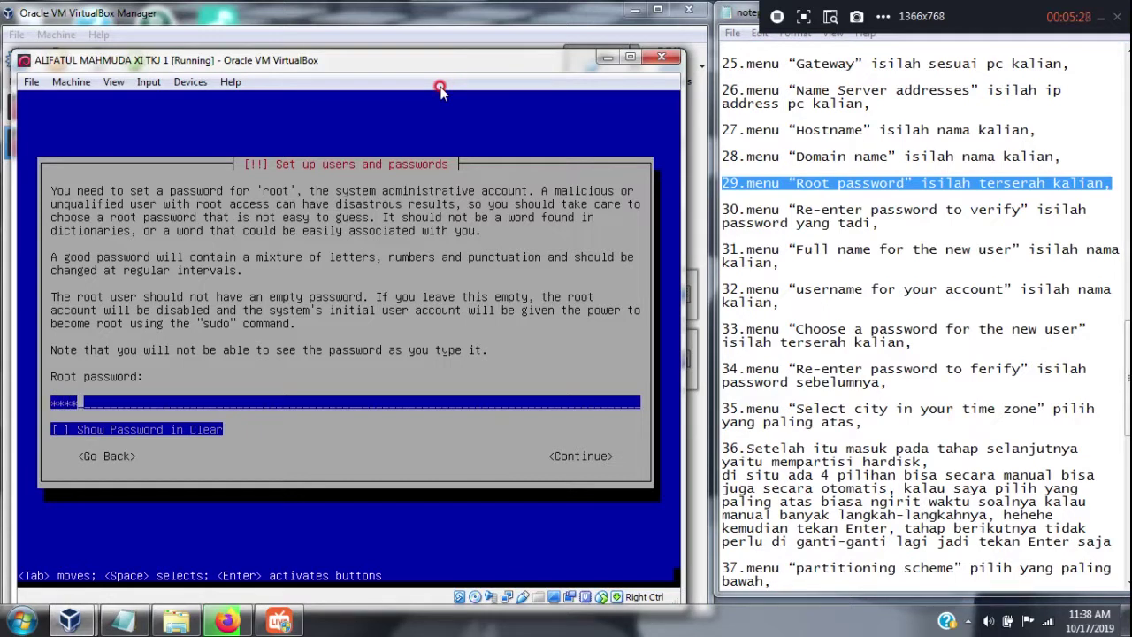
pyautogui.press('Return')
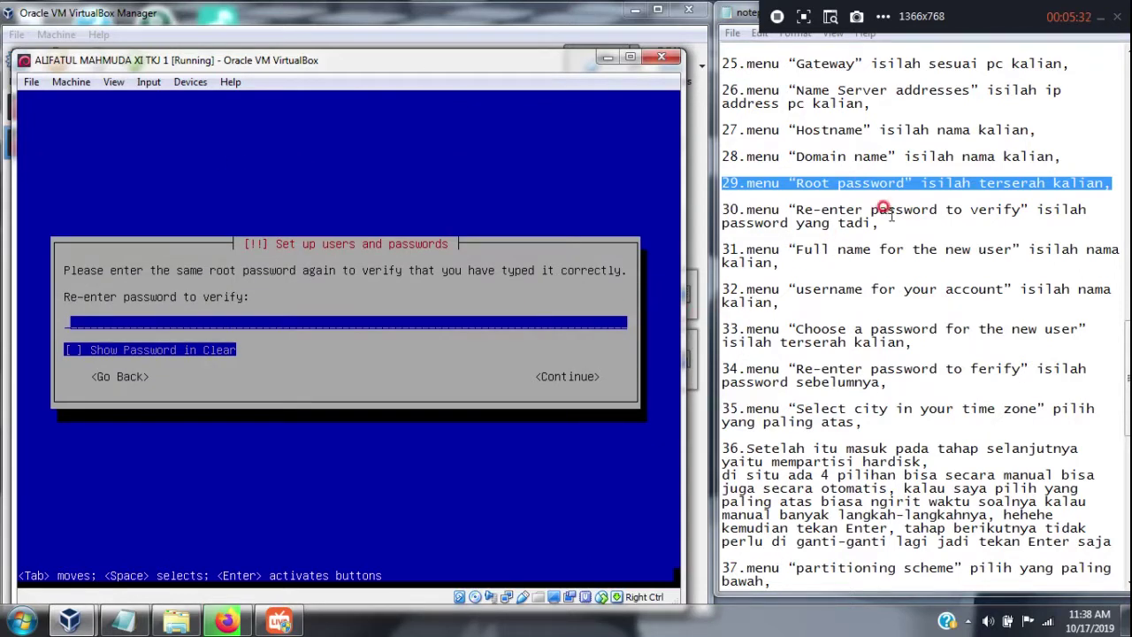
pyautogui.moveTo(878, 223); pyautogui.dragTo(712, 207)
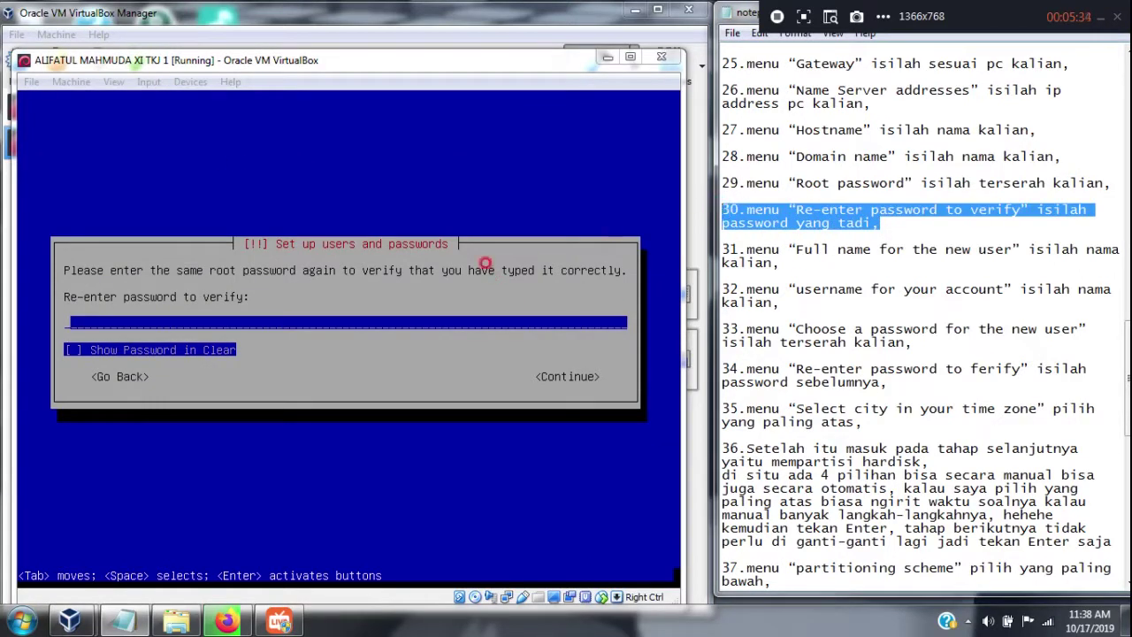
pyautogui.click(488, 82)
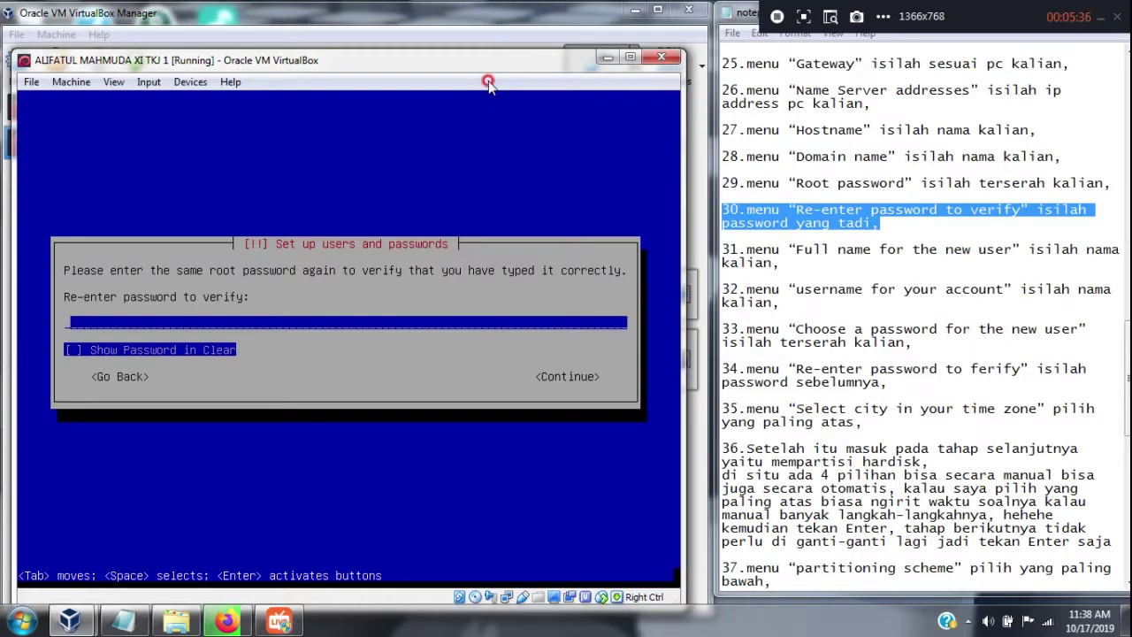
pyautogui.write('**')
pyautogui.press('Return')
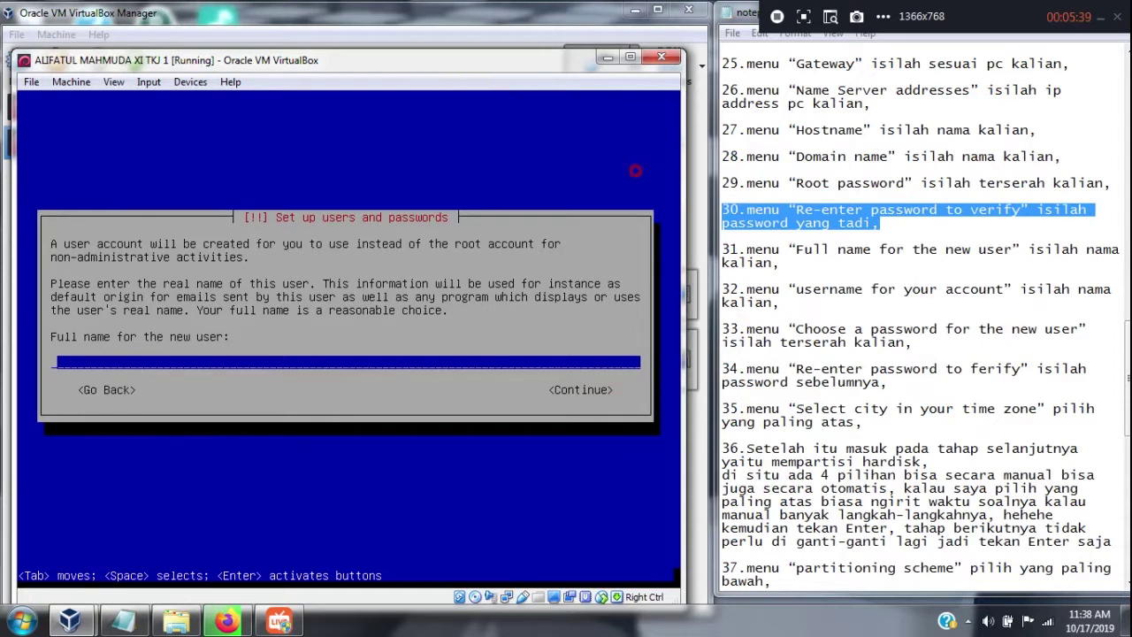
# Enter the new user's full name and accept the suggested username
pyautogui.moveTo(778, 264); pyautogui.dragTo(703, 240)
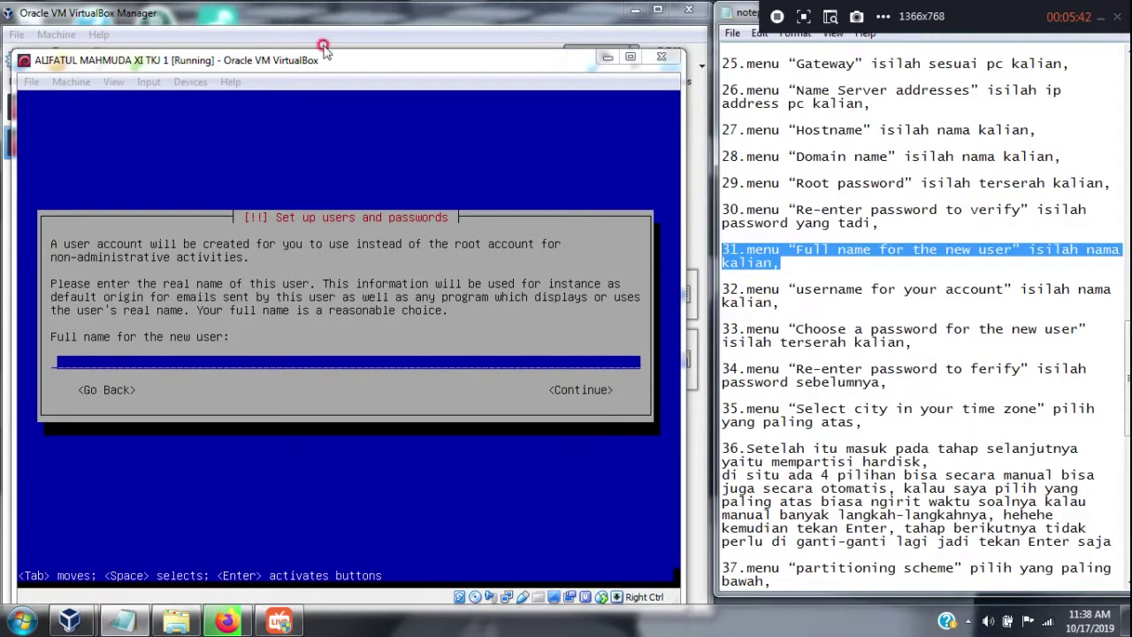
pyautogui.click(350, 92)
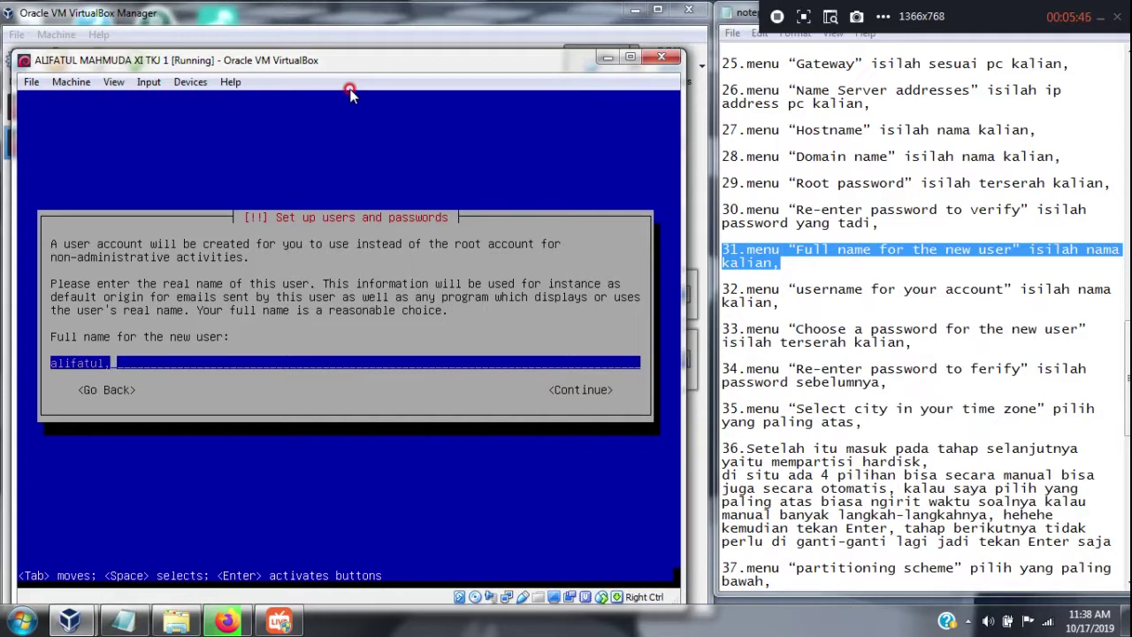
pyautogui.write('alifatulmahmuda')
pyautogui.press('Return')
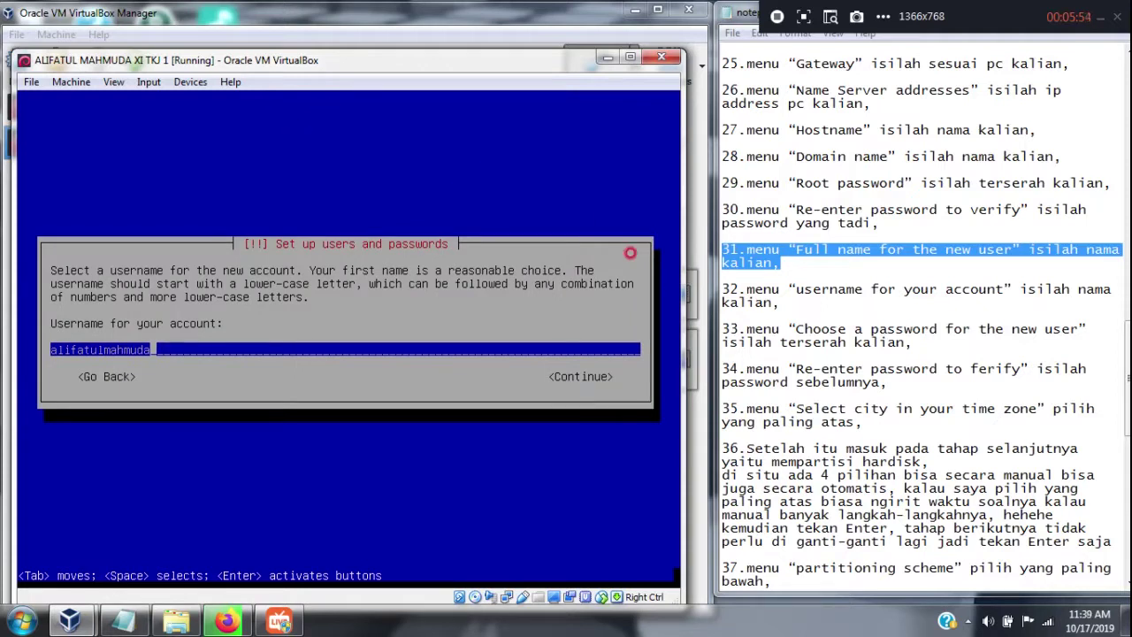
pyautogui.moveTo(785, 302); pyautogui.dragTo(714, 281)
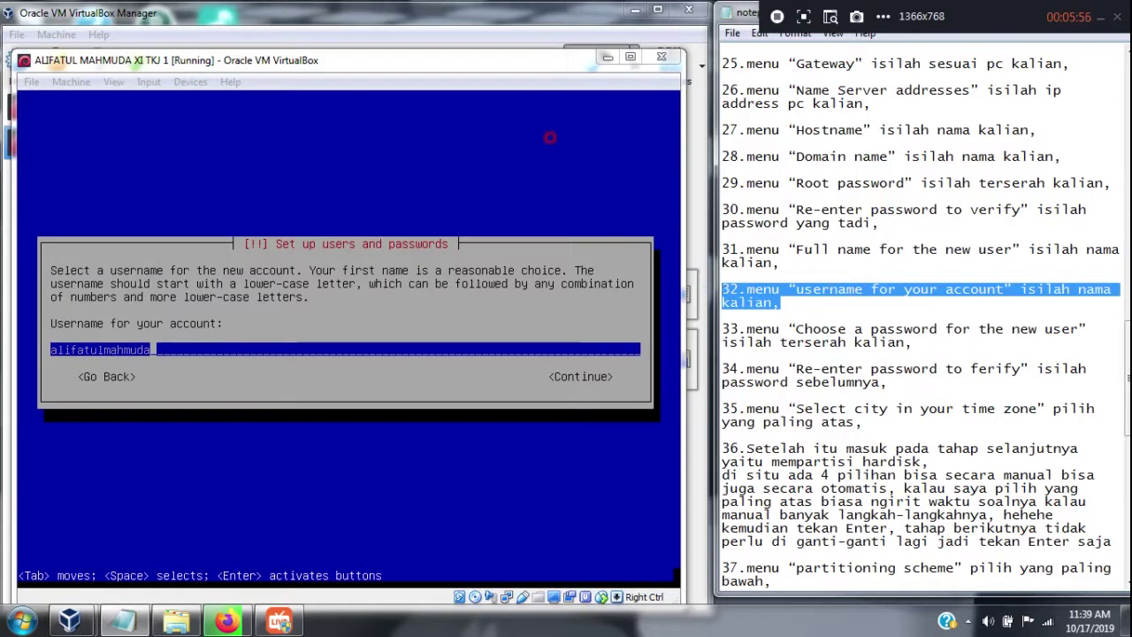
pyautogui.click(538, 77)
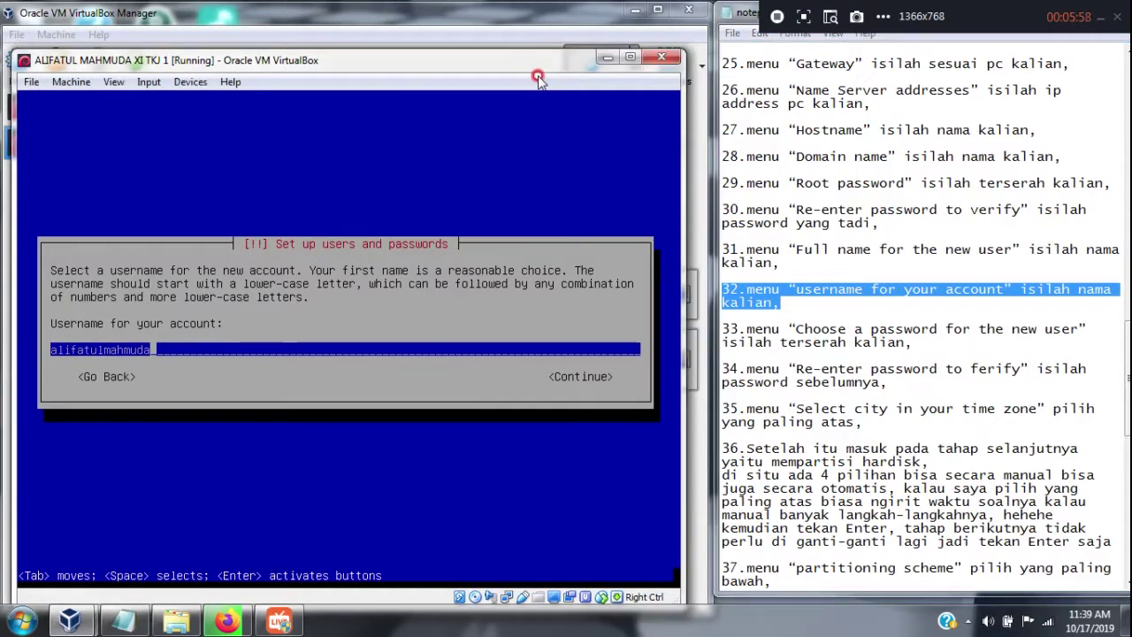
pyautogui.press('Return')
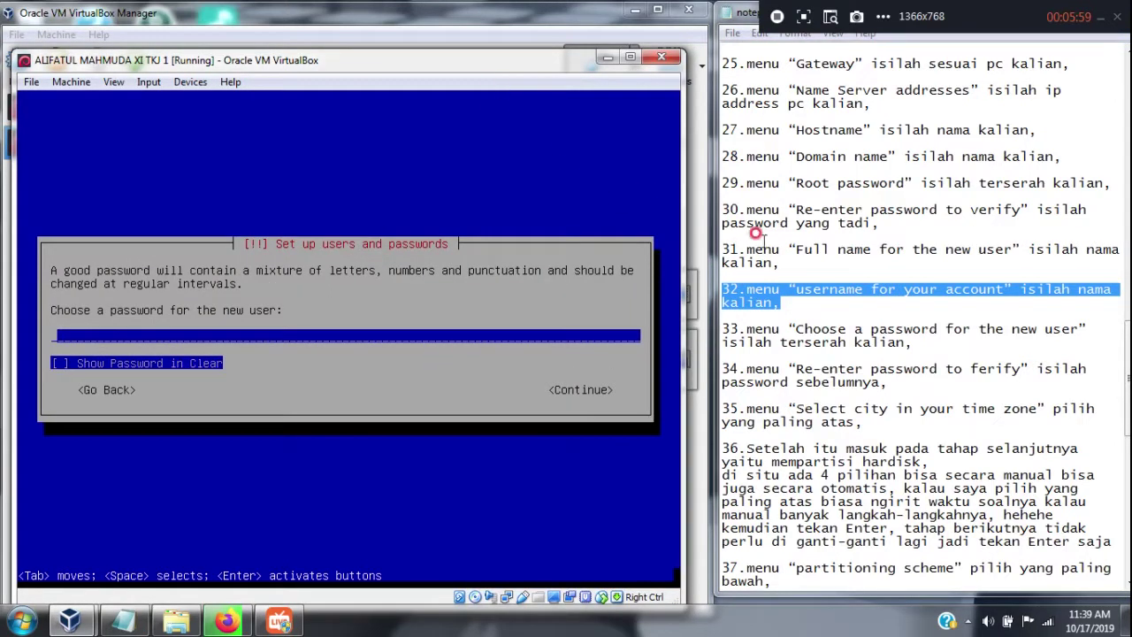
# Set the new user's password and confirm it in the verify field
pyautogui.moveTo(1126, 359); pyautogui.dragTo(1126, 406)
pyautogui.moveTo(912, 130); pyautogui.dragTo(718, 104)
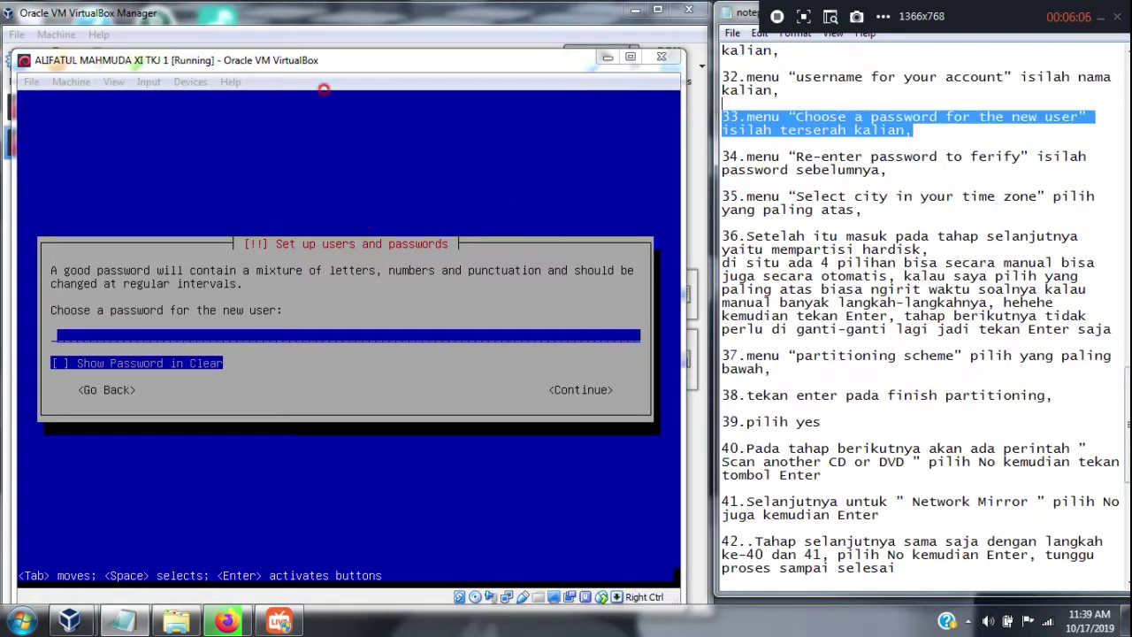
pyautogui.click(523, 87)
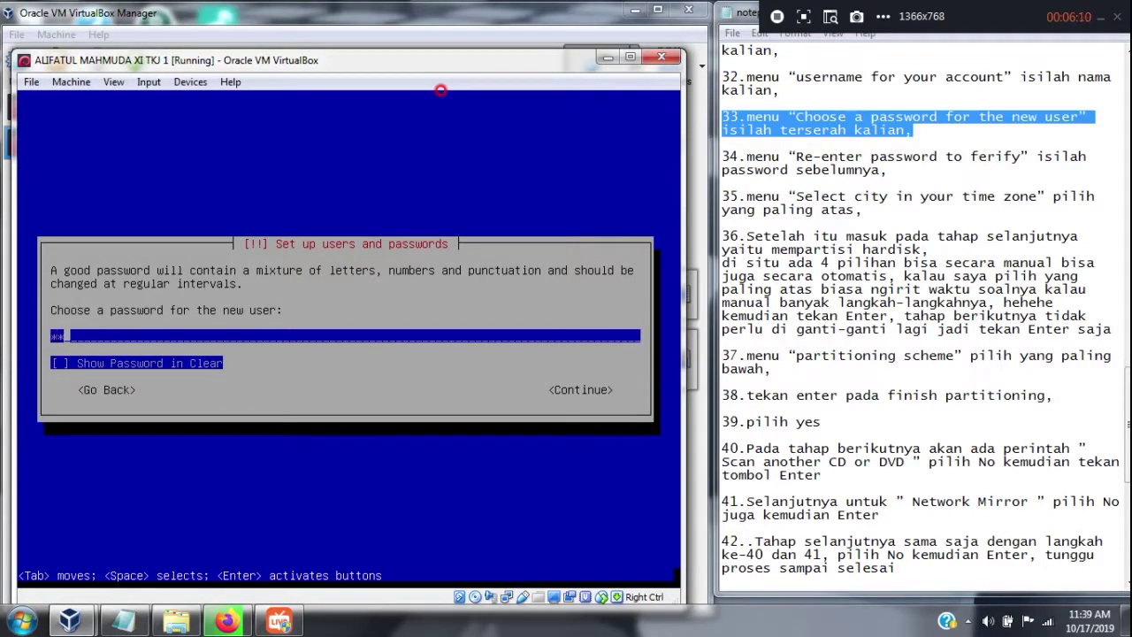
pyautogui.press('Return')
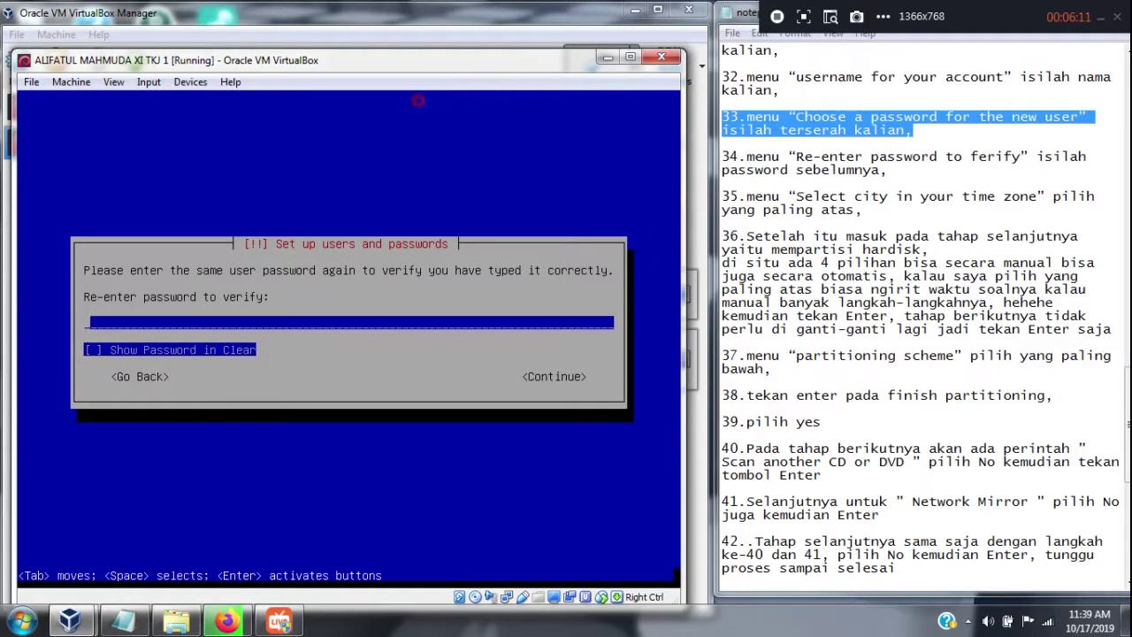
pyautogui.moveTo(887, 169); pyautogui.dragTo(725, 155)
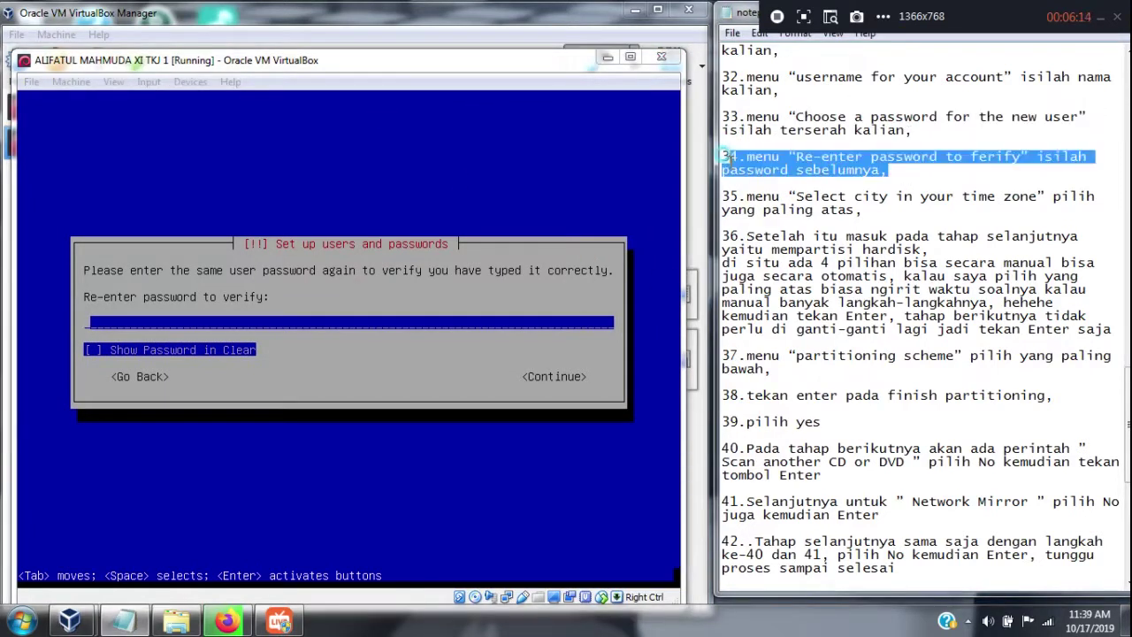
pyautogui.click(581, 82)
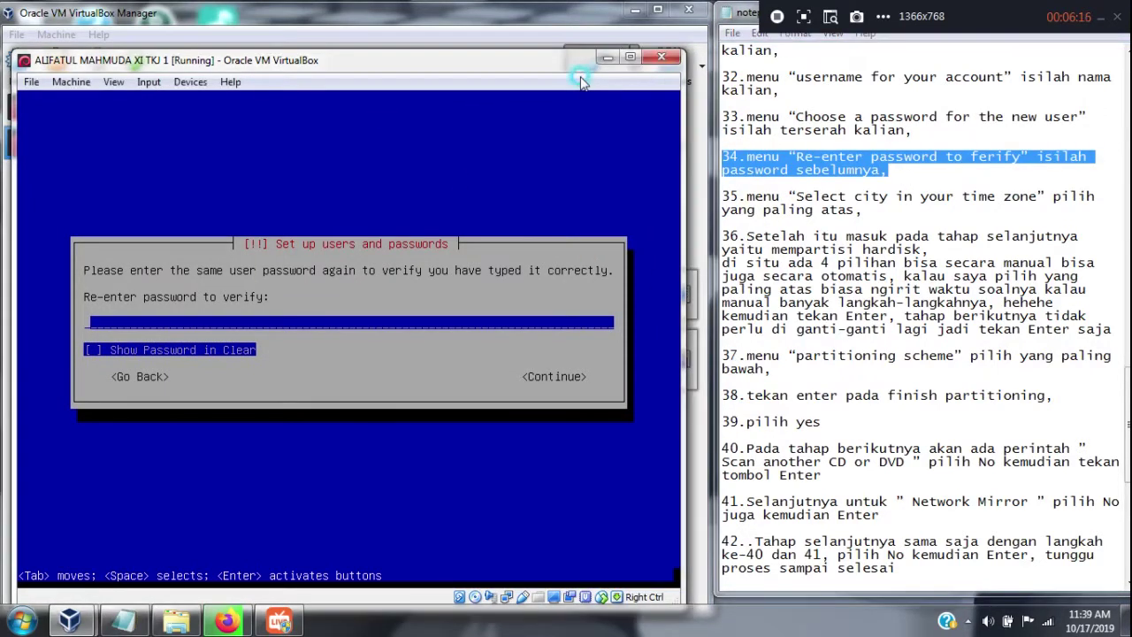
pyautogui.click(573, 82)
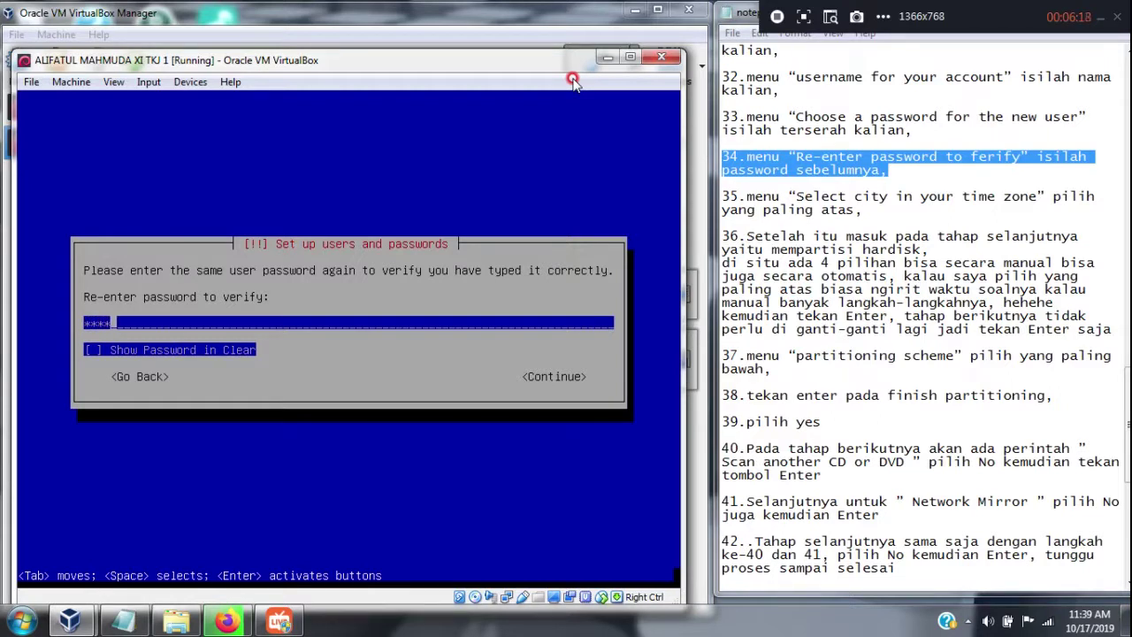
pyautogui.press('Return')
pyautogui.click(485, 167)
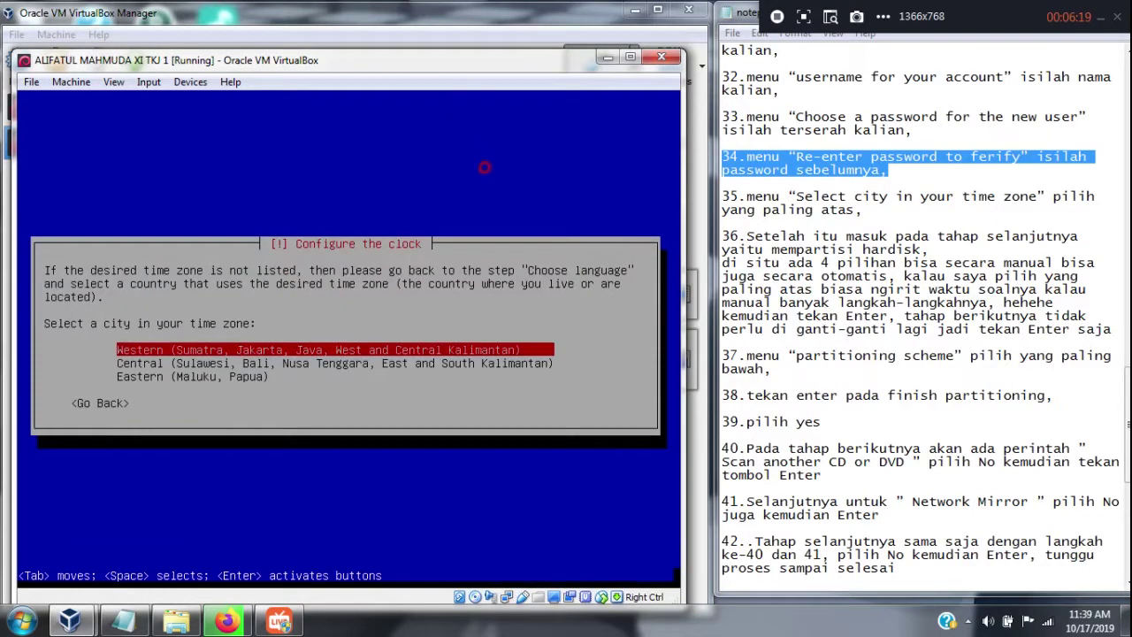
# Accept Western as the time-zone city, then select the step 36 paragraph in the notes
pyautogui.moveTo(871, 212); pyautogui.dragTo(699, 195)
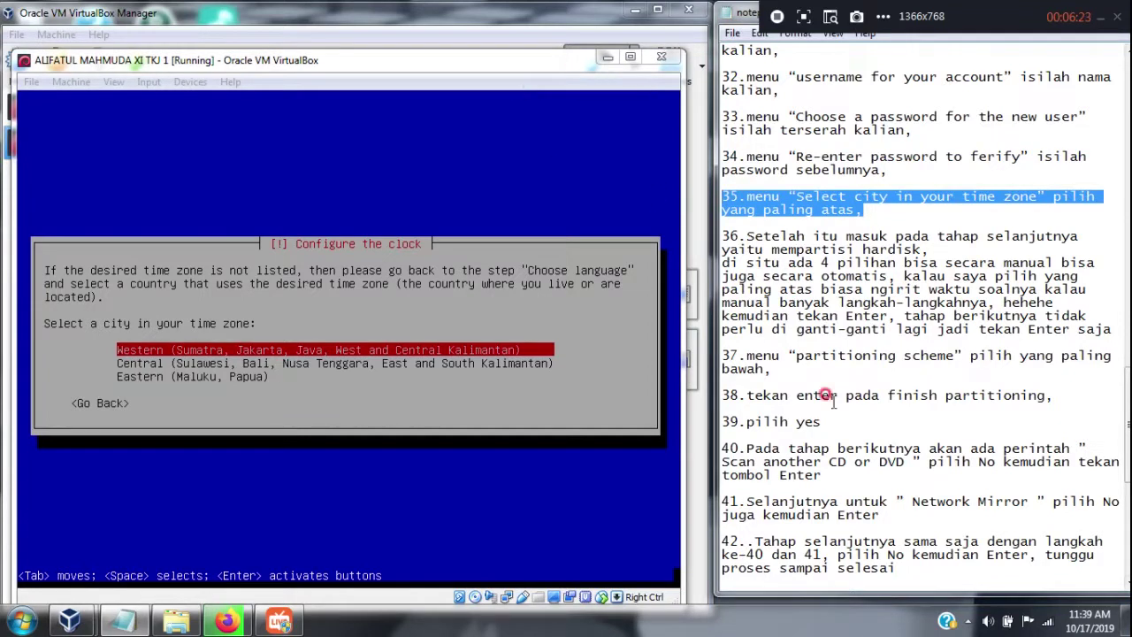
pyautogui.click(594, 80)
pyautogui.press('Return')
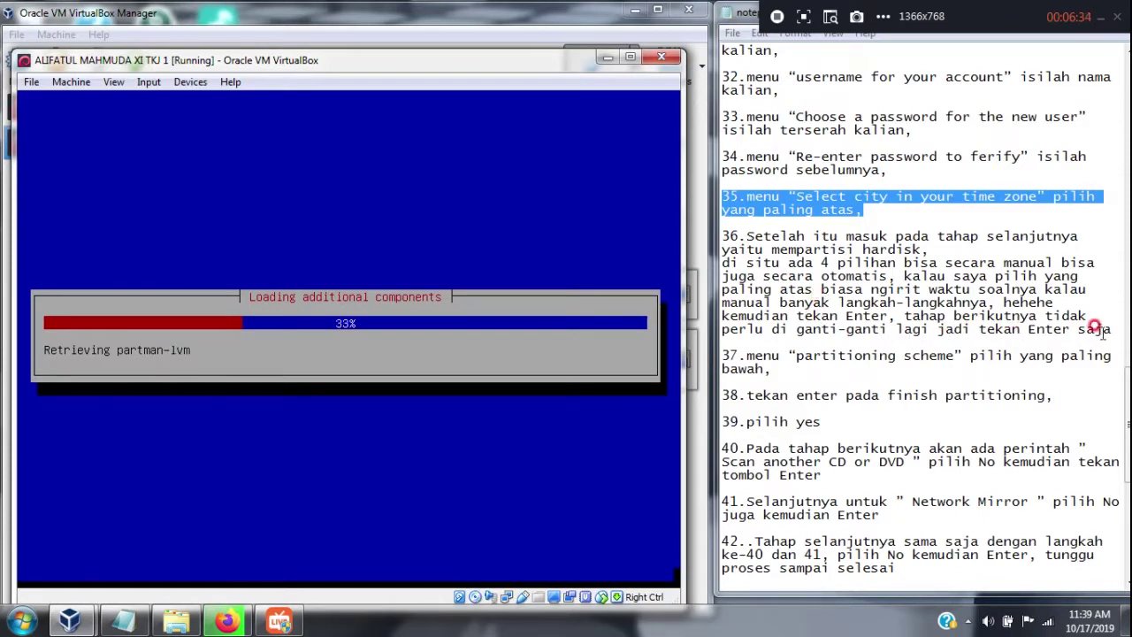
pyautogui.moveTo(1107, 329); pyautogui.dragTo(713, 227)
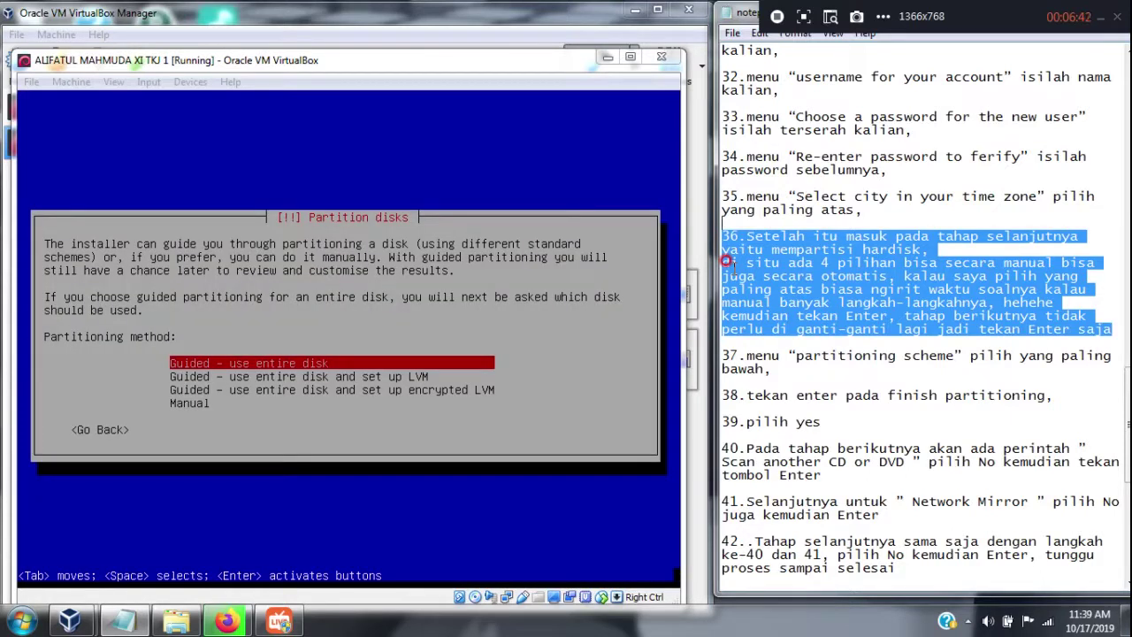
# Choose guided partitioning of the entire disk after restoring the step 36 note paragraph
pyautogui.press('BackSpace')
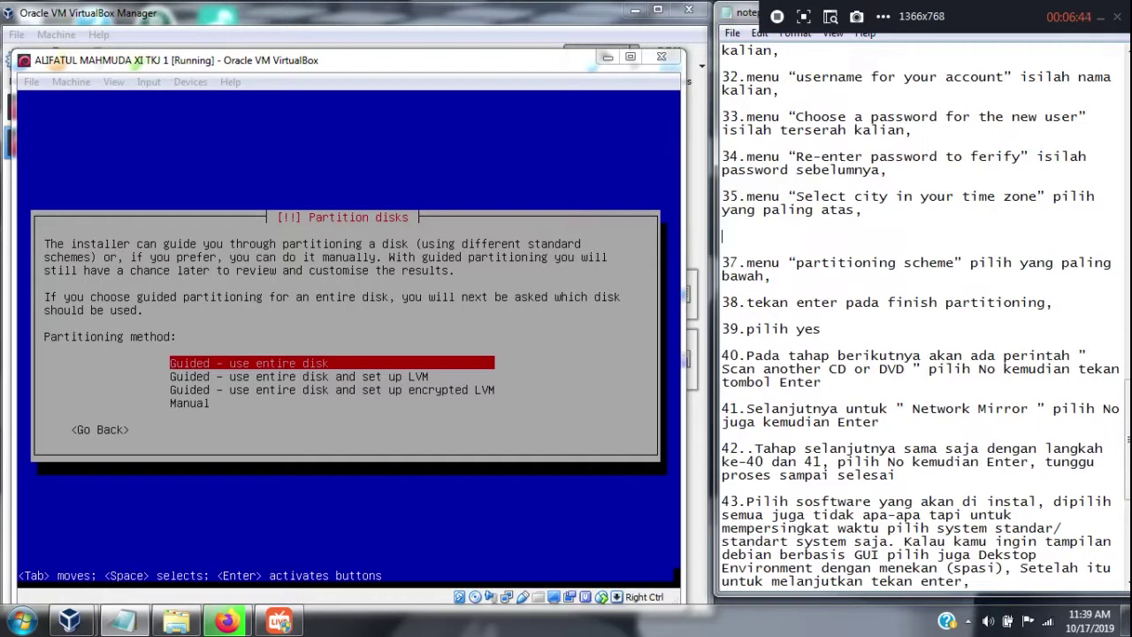
pyautogui.hotkey('ctrl', 'z')
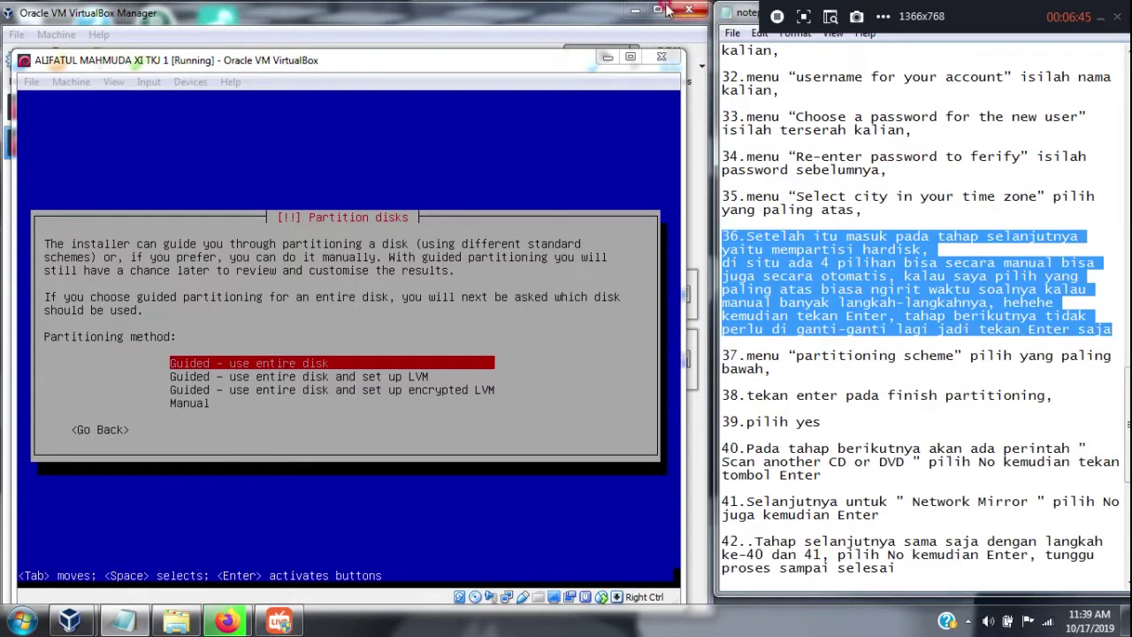
pyautogui.click(584, 81)
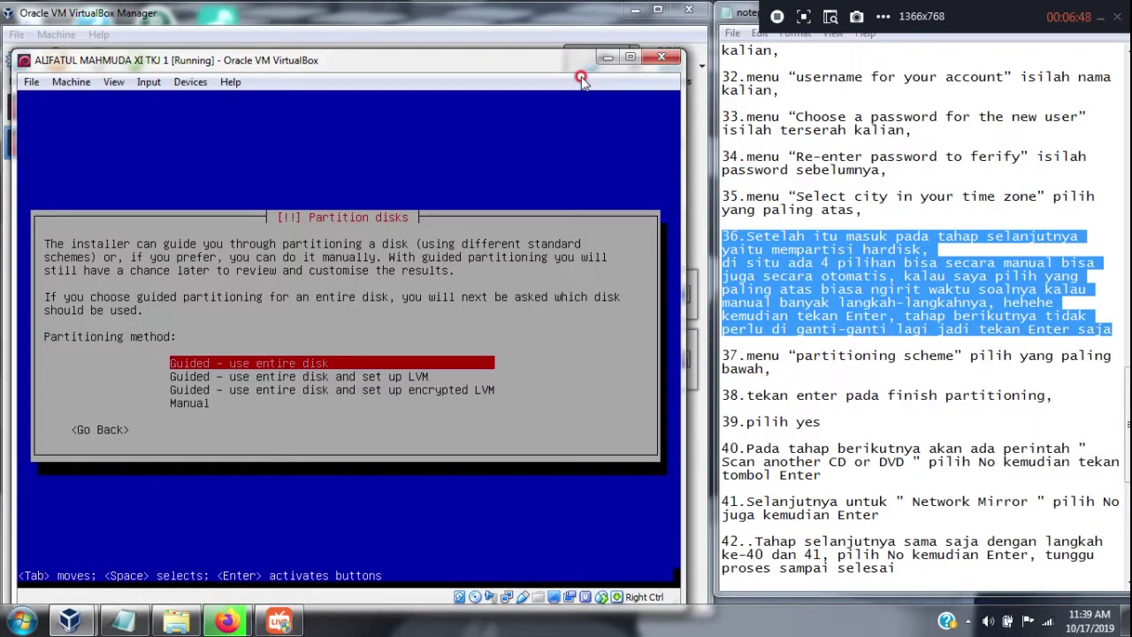
pyautogui.press('Return')
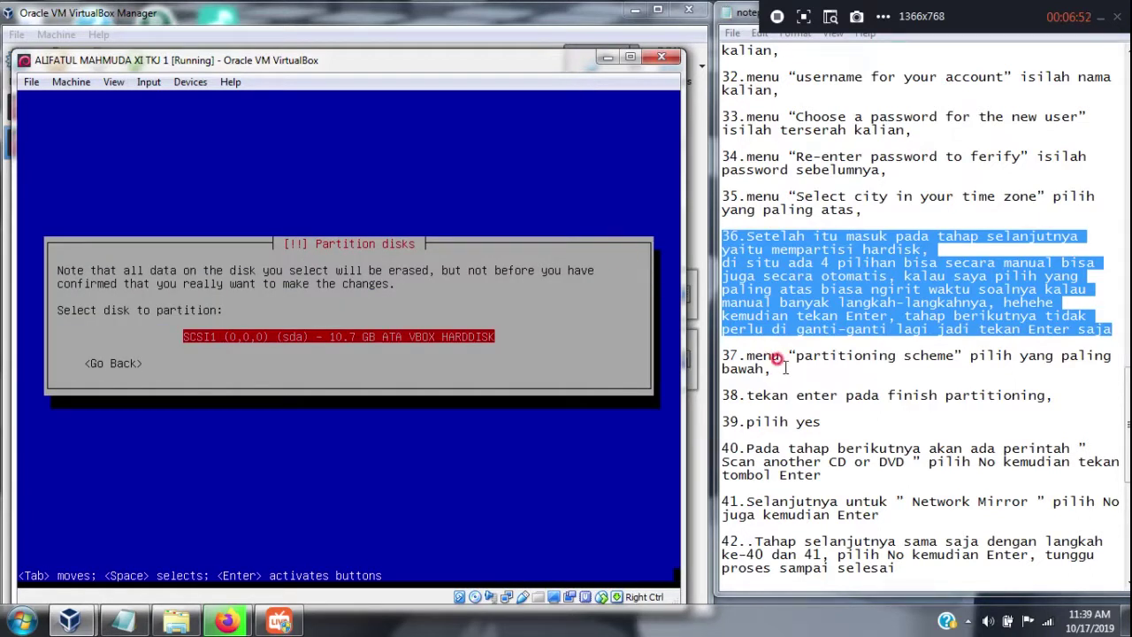
# Pick the VBOX hard disk and the separate /home, /var and /tmp partitioning scheme
pyautogui.moveTo(776, 368); pyautogui.dragTo(707, 354)
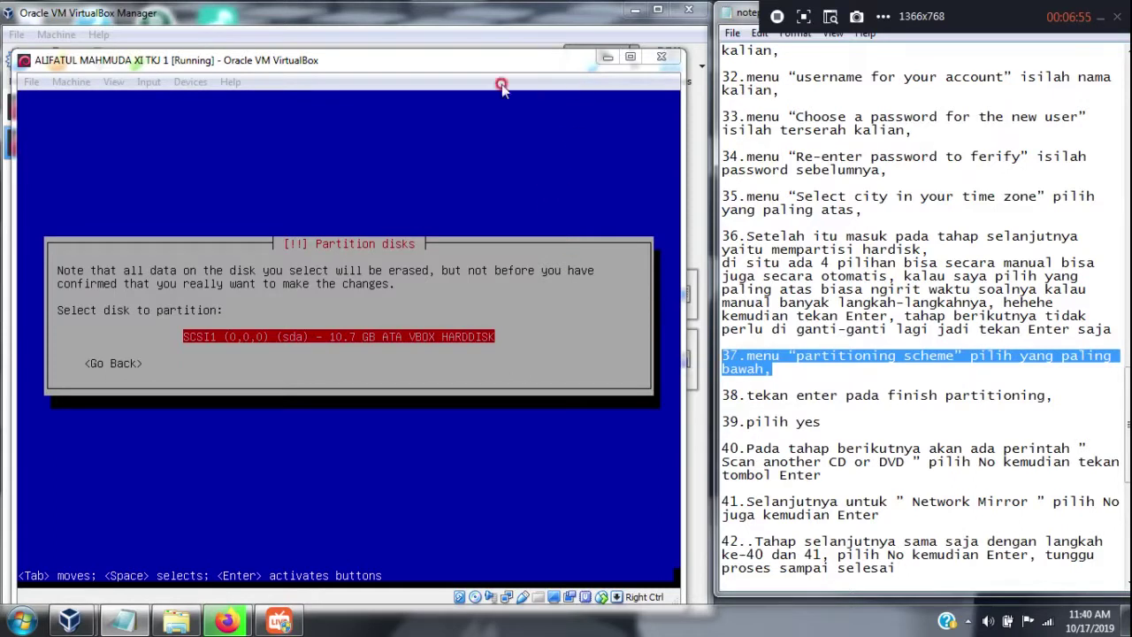
pyautogui.click(436, 82)
pyautogui.click(422, 83)
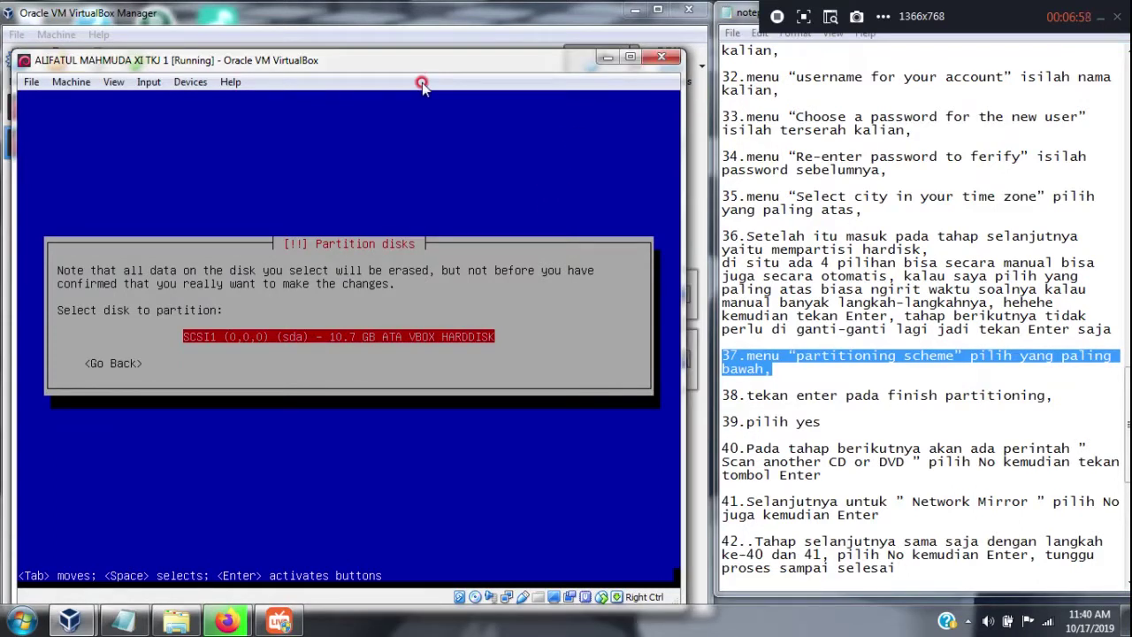
pyautogui.press('Return')
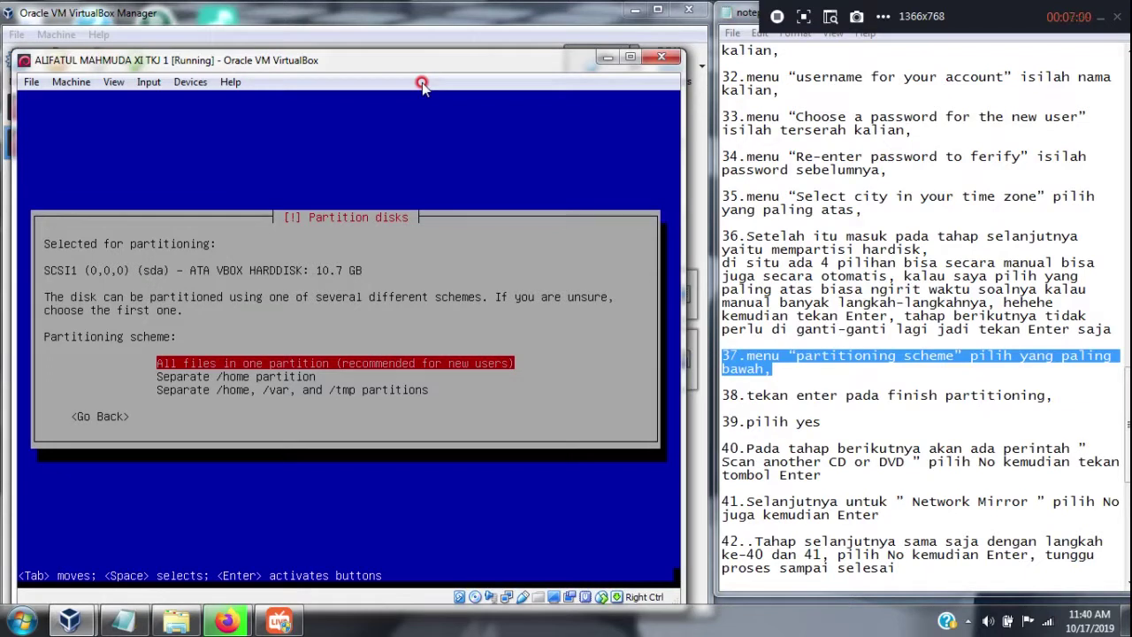
pyautogui.press('Down')
pyautogui.press('Down')
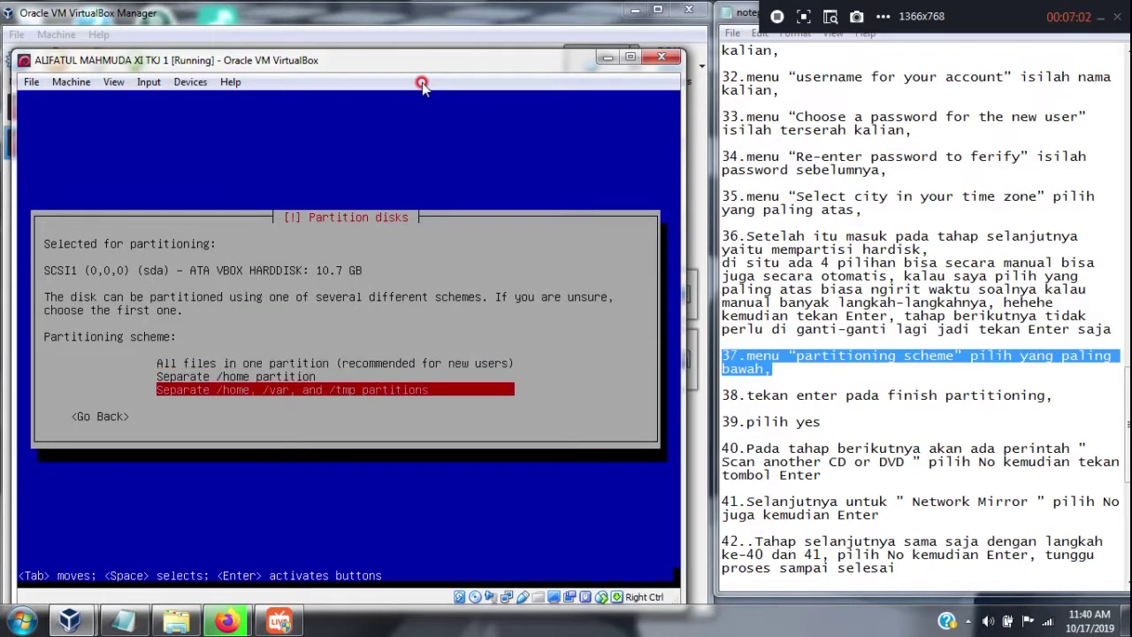
pyautogui.press('Return')
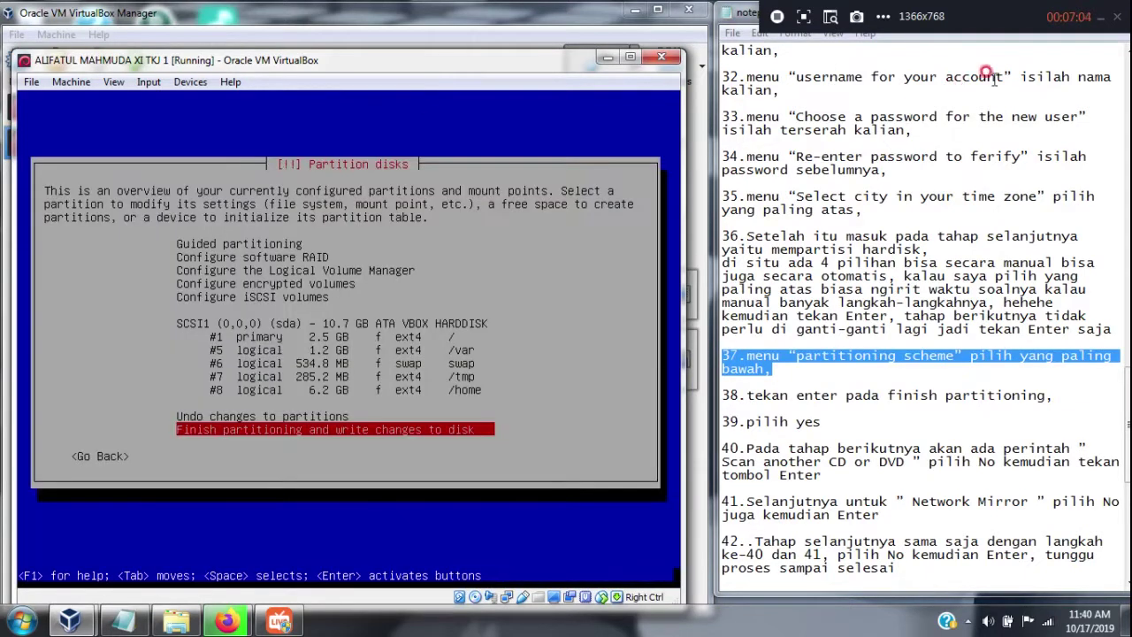
# Finish partitioning and switch the confirmation answer to writing the changes to disk
pyautogui.moveTo(1127, 395); pyautogui.dragTo(1127, 428)
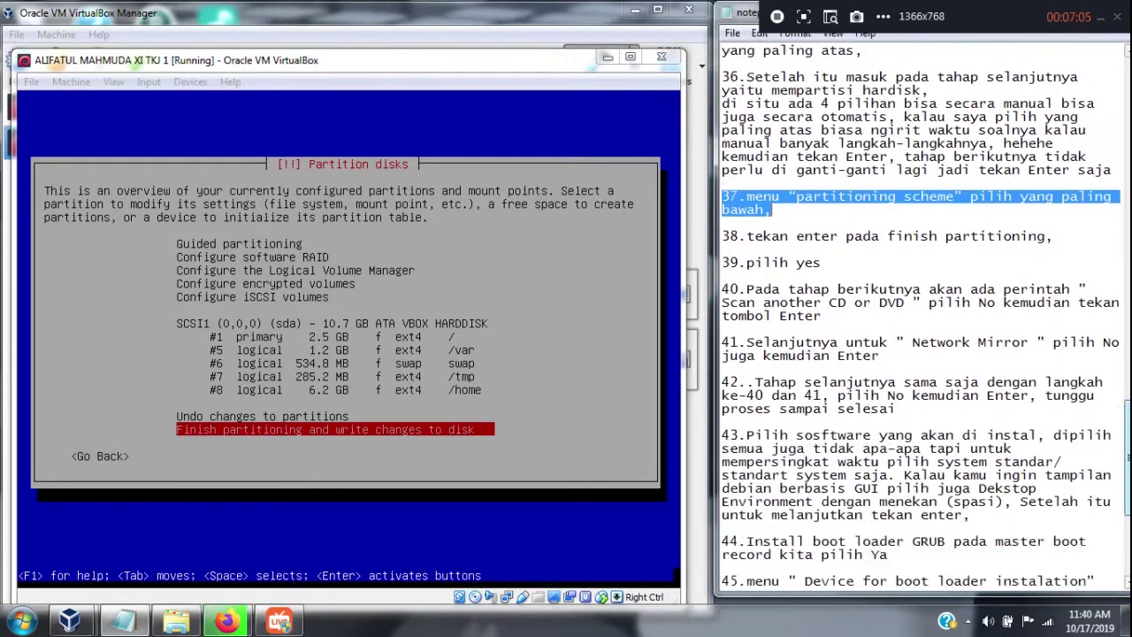
pyautogui.scroll(-4, 1127, 429)
pyautogui.moveTo(1055, 88); pyautogui.dragTo(724, 89)
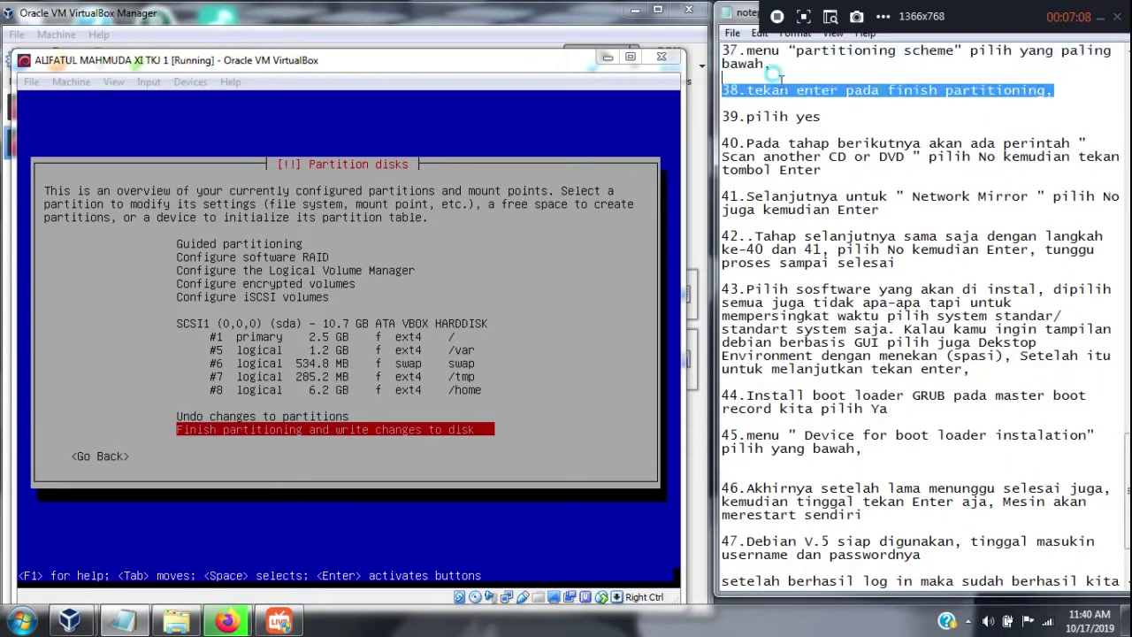
pyautogui.click(584, 79)
pyautogui.press('Return')
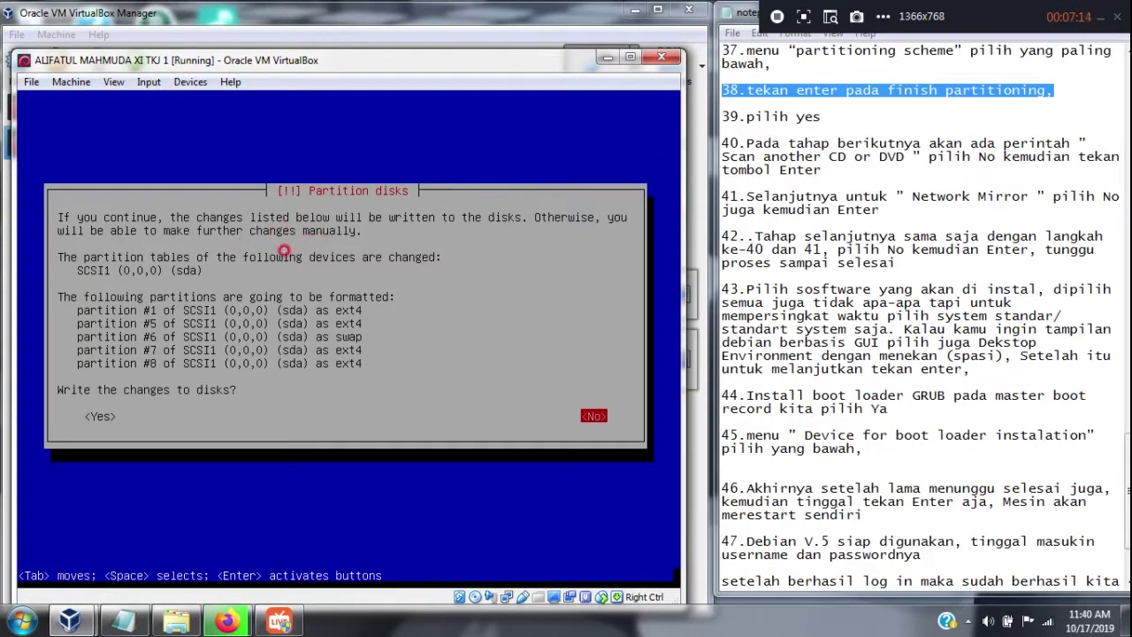
pyautogui.moveTo(821, 116); pyautogui.dragTo(721, 116)
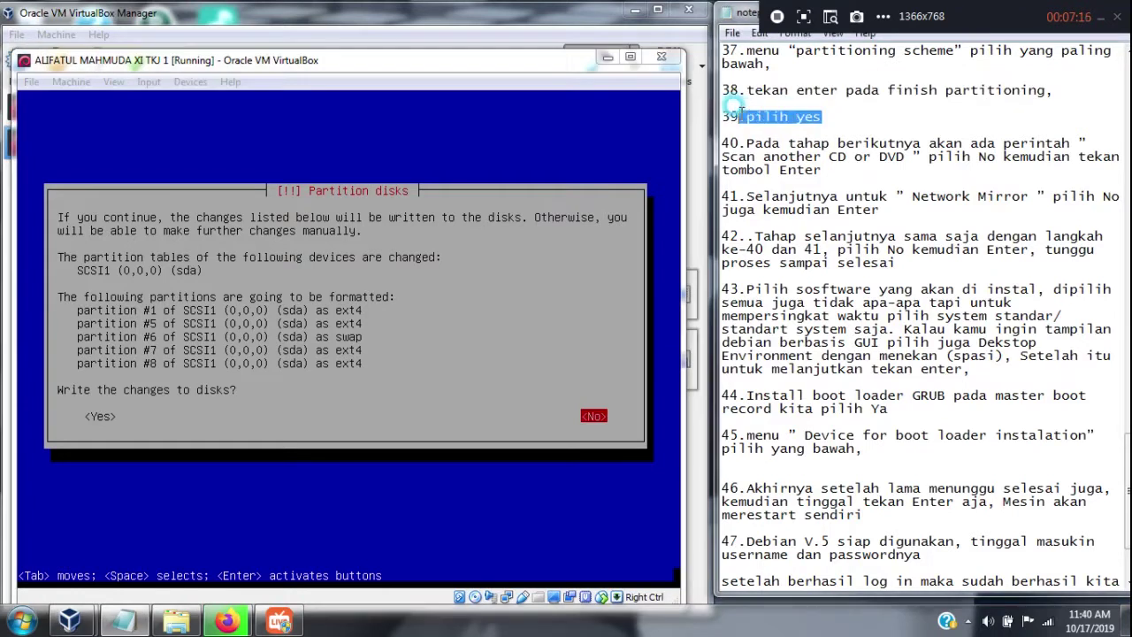
pyautogui.click(579, 75)
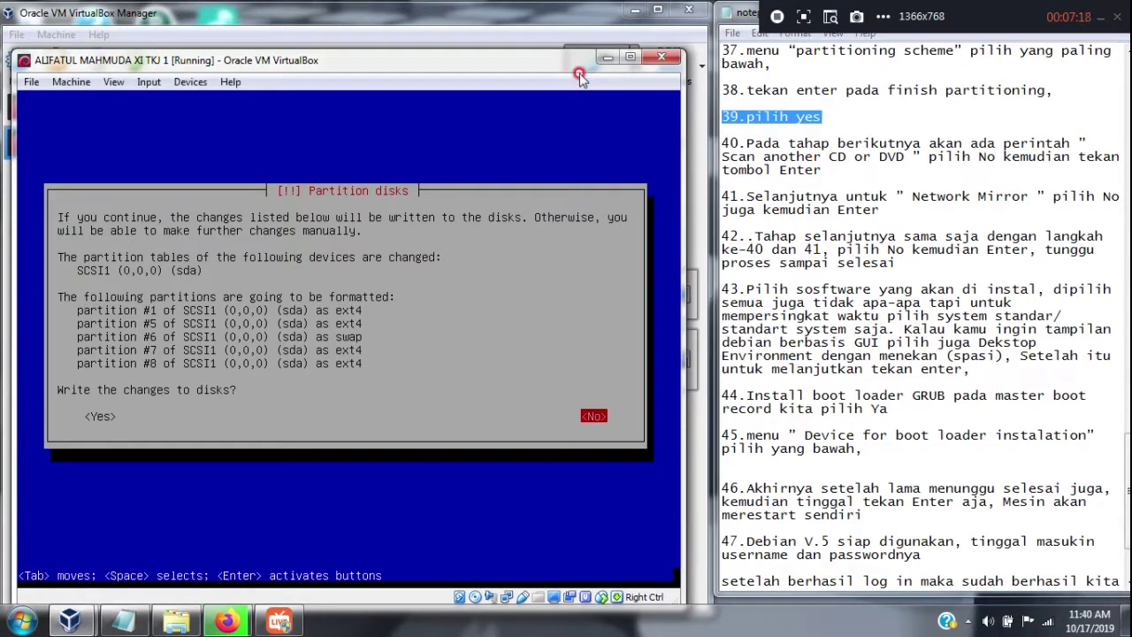
pyautogui.press('Tab')
# Confirm writing the changes so partitions format and the base system installs, highlighting step 40 in the notes
pyautogui.press('Return')
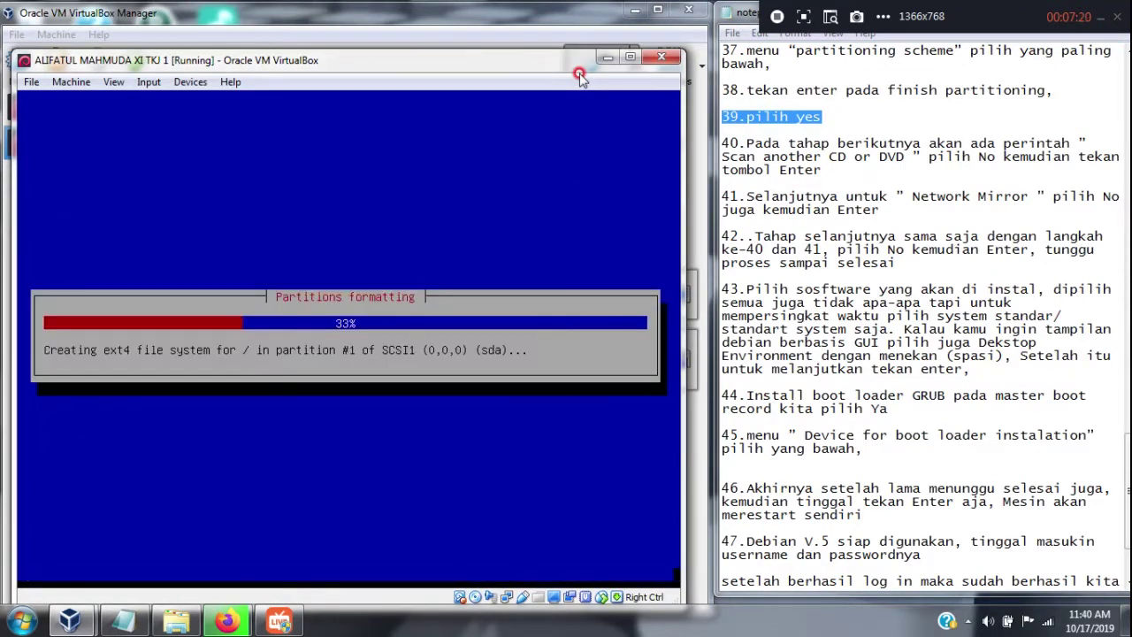
pyautogui.moveTo(821, 169); pyautogui.dragTo(721, 144)
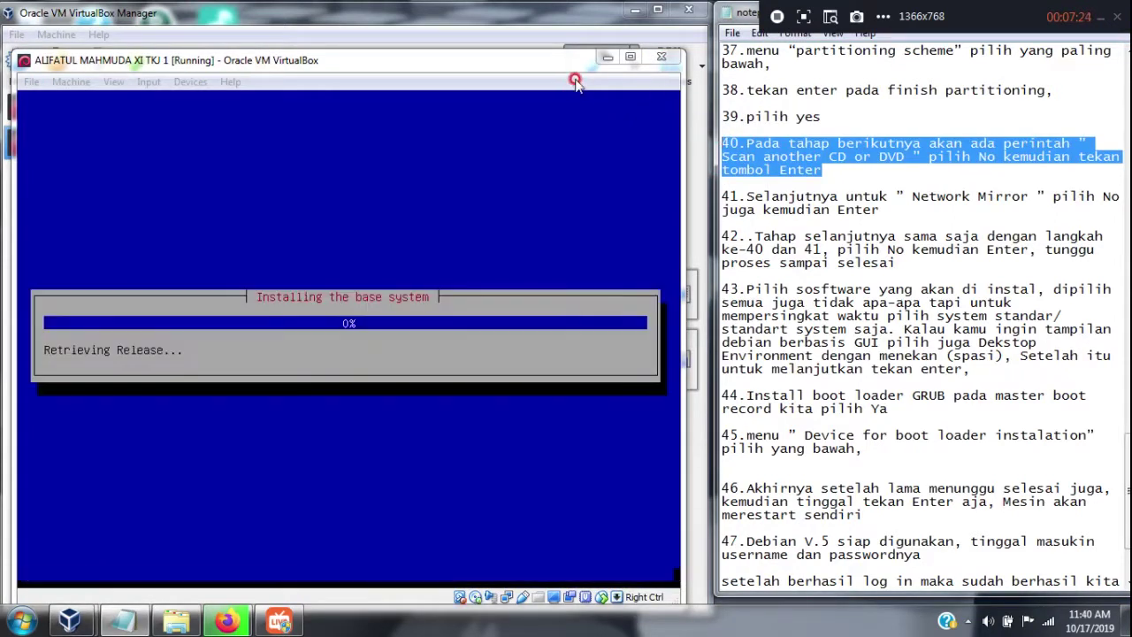
pyautogui.click(576, 82)
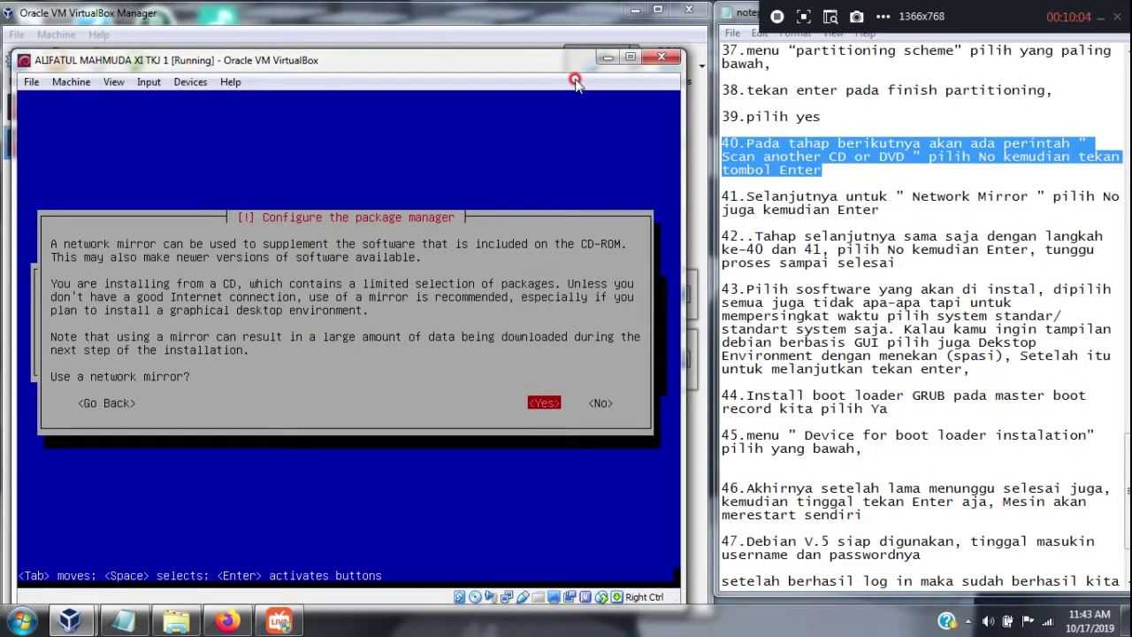
# Decline both the network mirror and the popularity-contest package survey
pyautogui.press('Right')
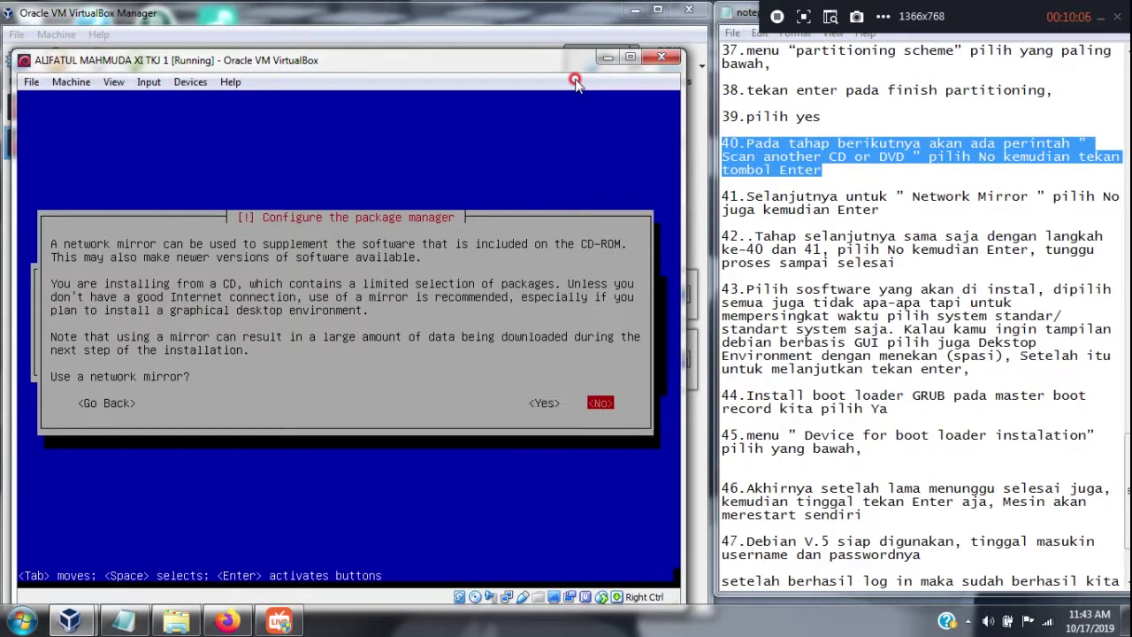
pyautogui.press('Return')
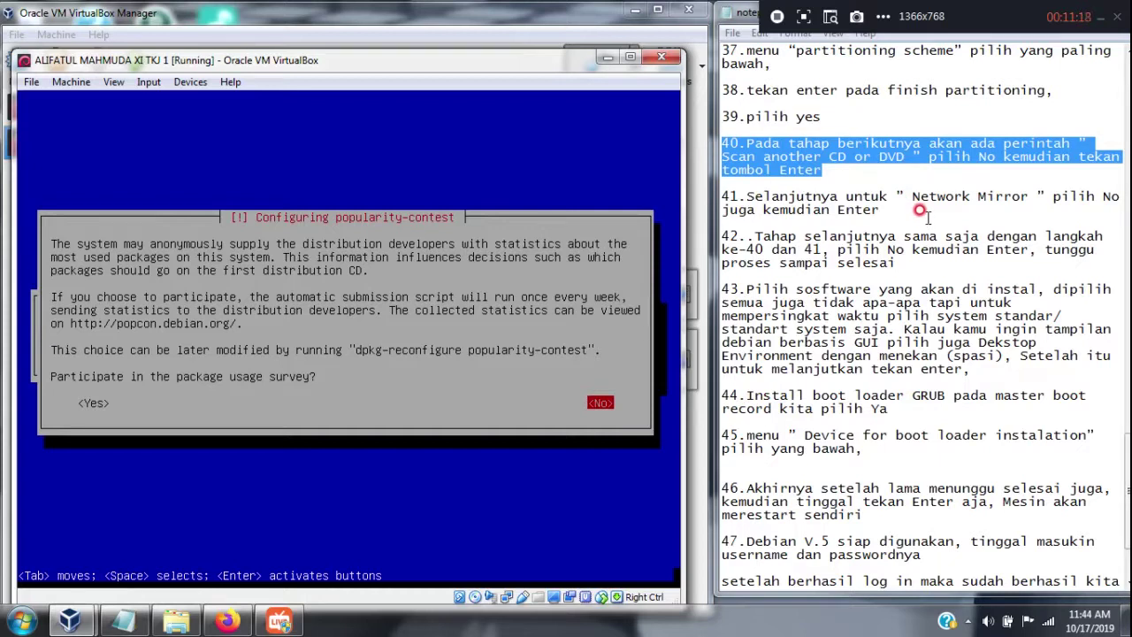
pyautogui.press('Return')
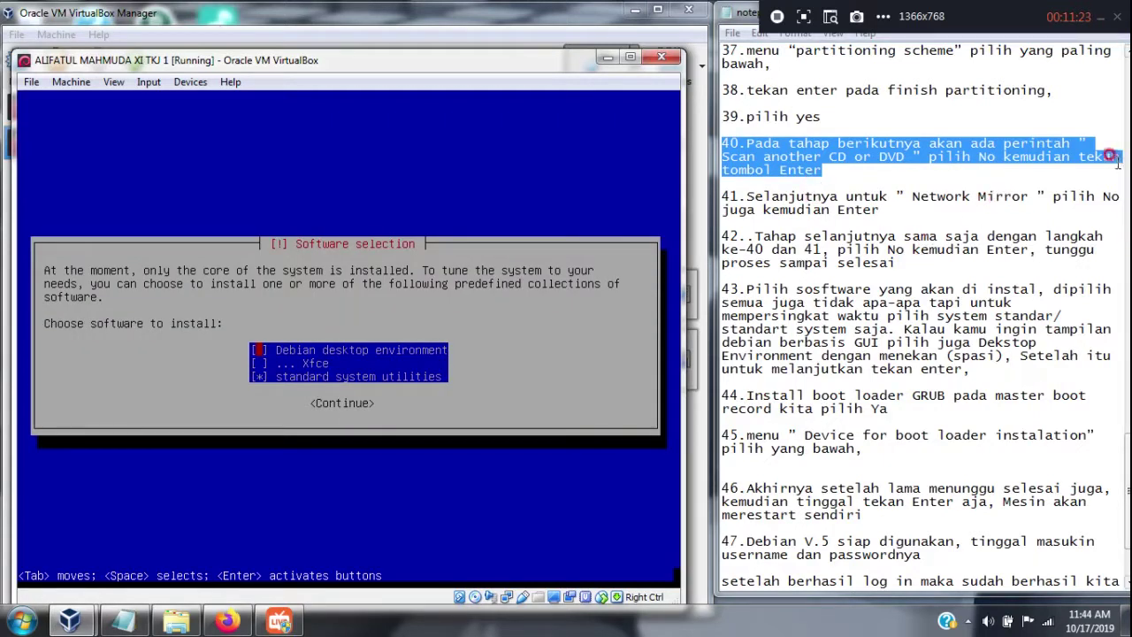
# Keep standard system utilities checked in Software selection and start installing the software
pyautogui.moveTo(1124, 497); pyautogui.dragTo(1124, 510)
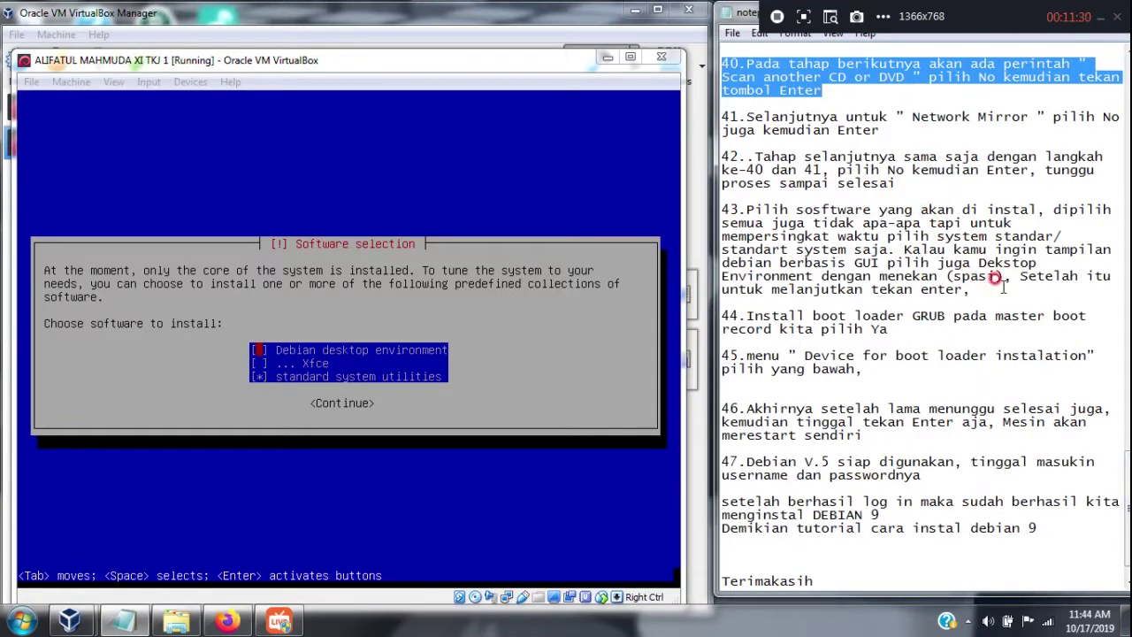
pyautogui.moveTo(1001, 285); pyautogui.dragTo(713, 209)
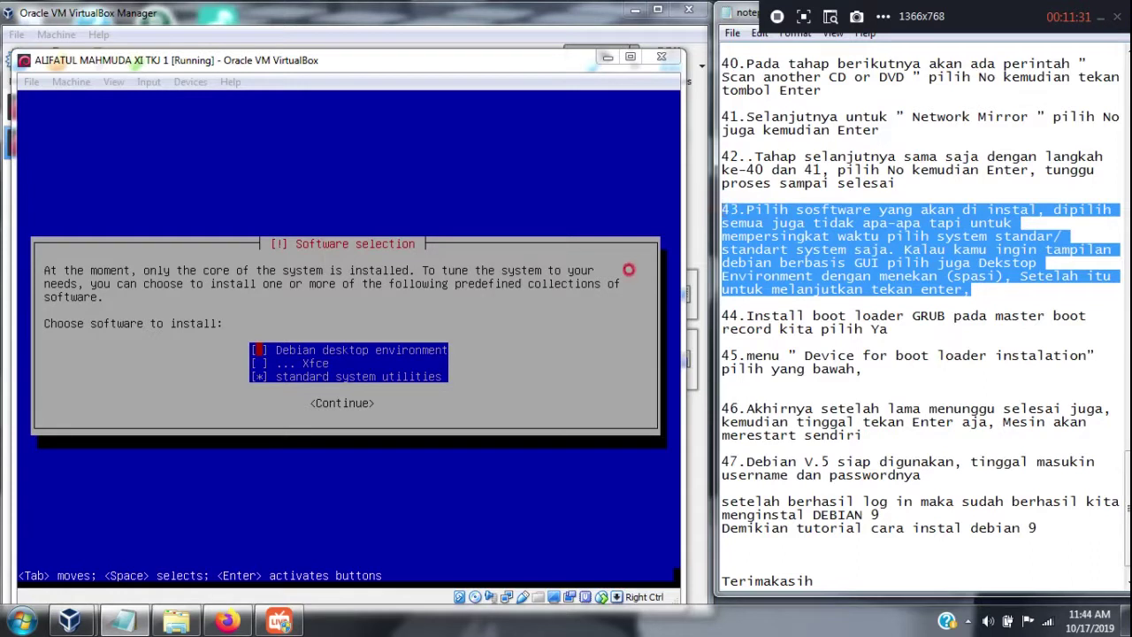
pyautogui.click(365, 77)
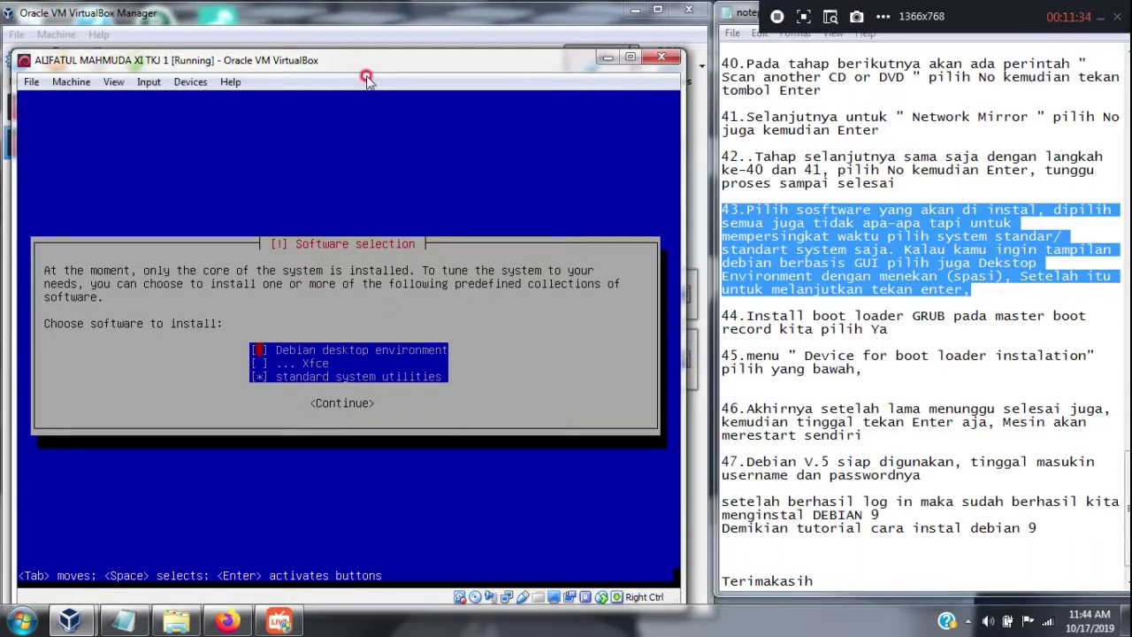
pyautogui.press('Down')
pyautogui.press('Down')
pyautogui.press('Return')
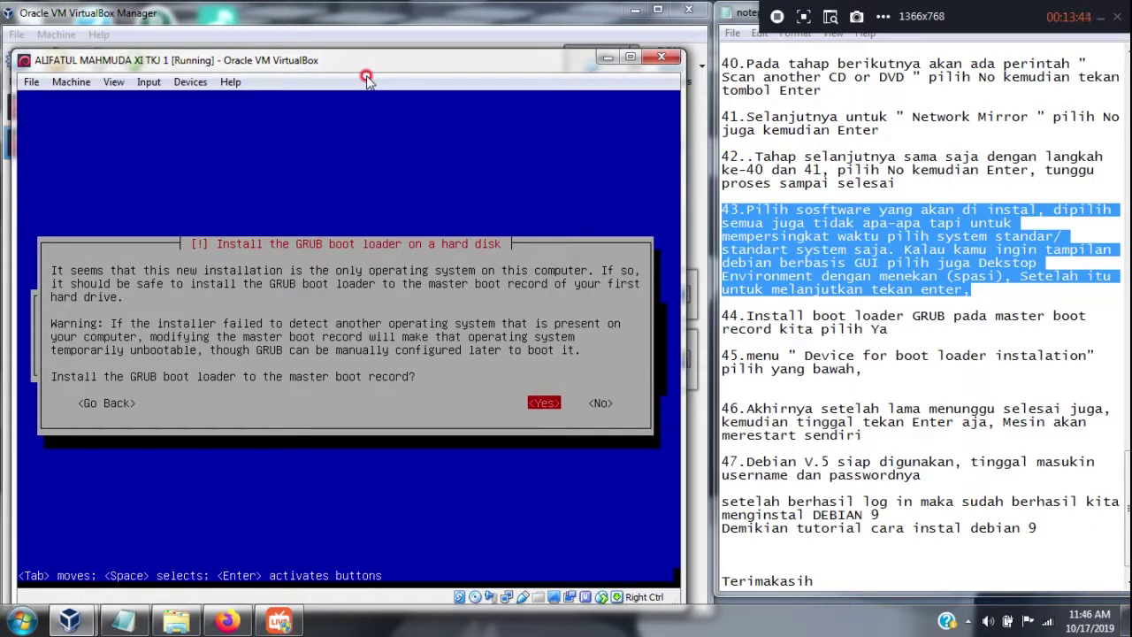
# Install the GRUB boot loader to the master boot record on /dev/sda
pyautogui.press('Return')
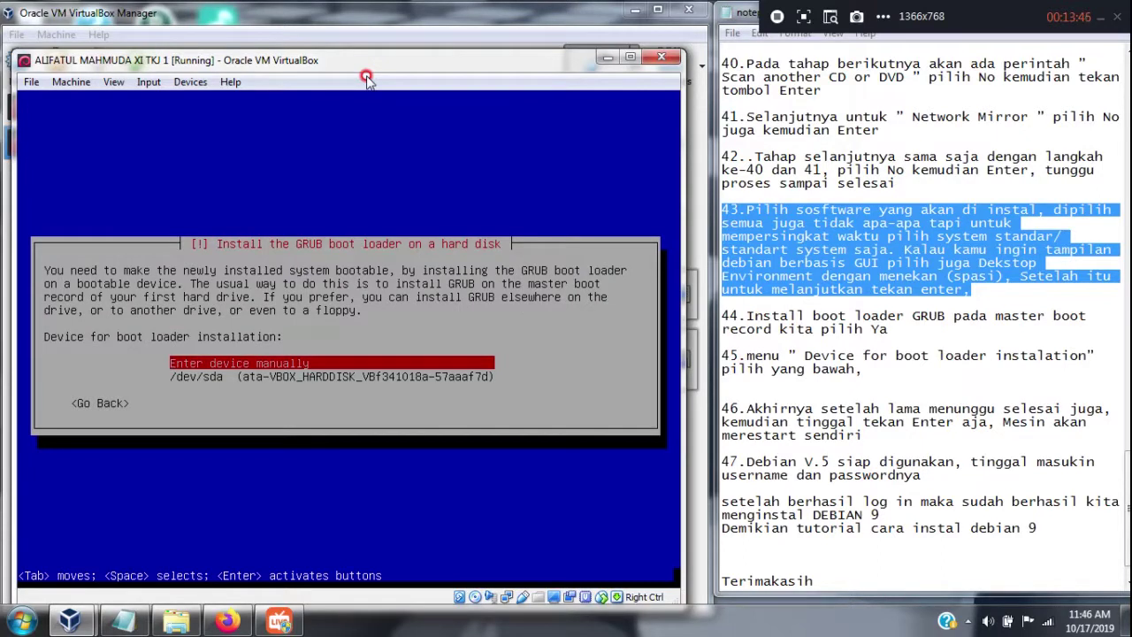
pyautogui.moveTo(863, 369); pyautogui.dragTo(730, 355)
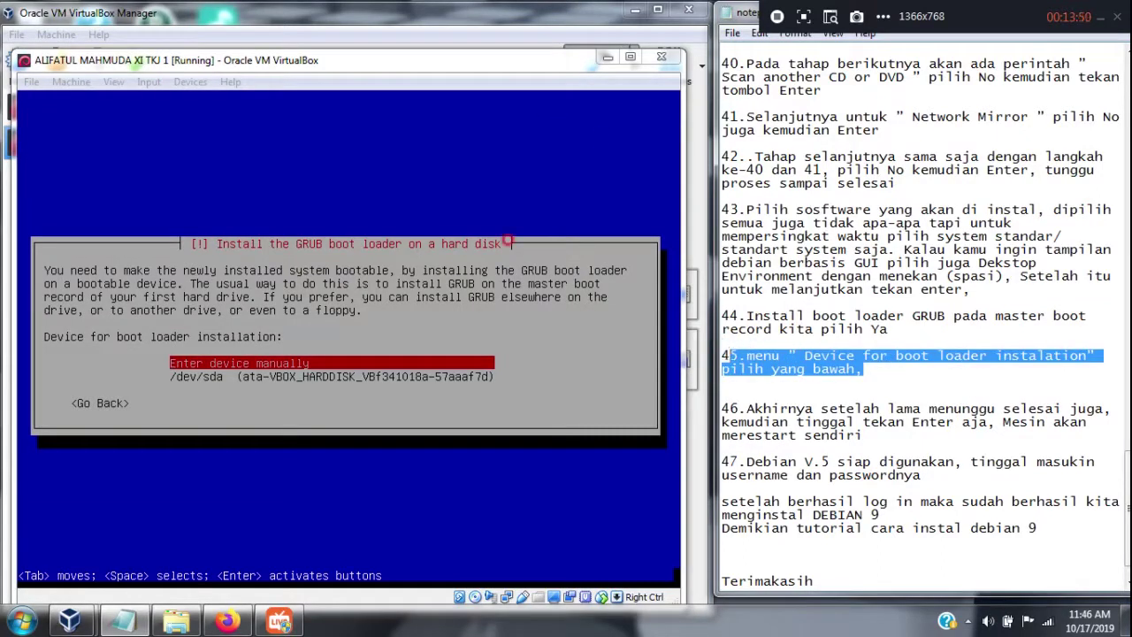
pyautogui.click(473, 78)
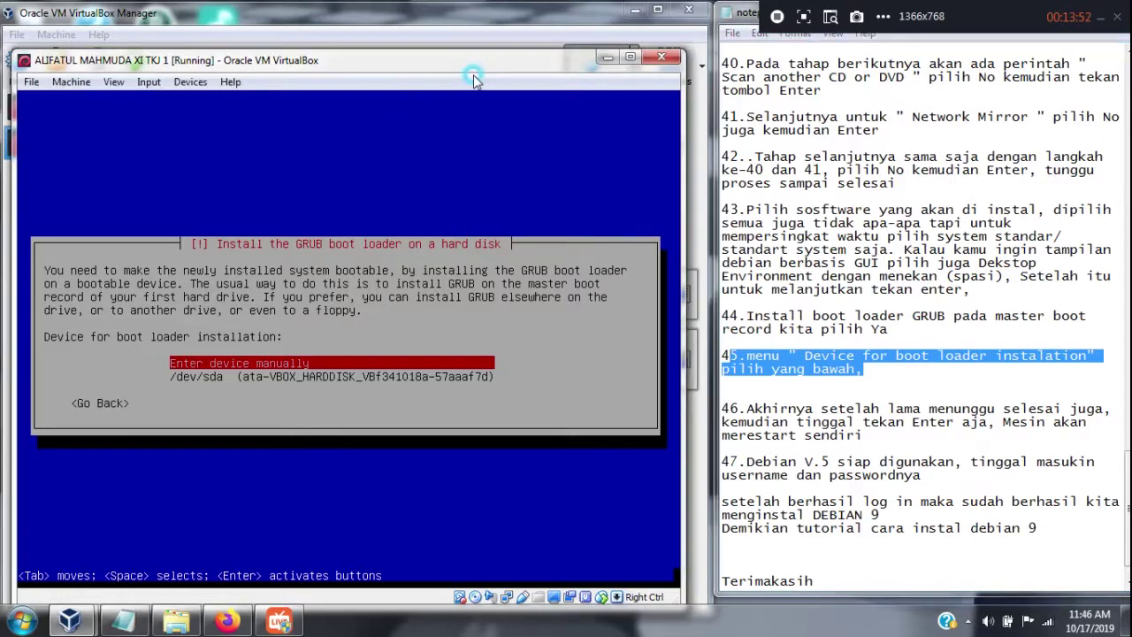
pyautogui.press('Down')
pyautogui.press('Return')
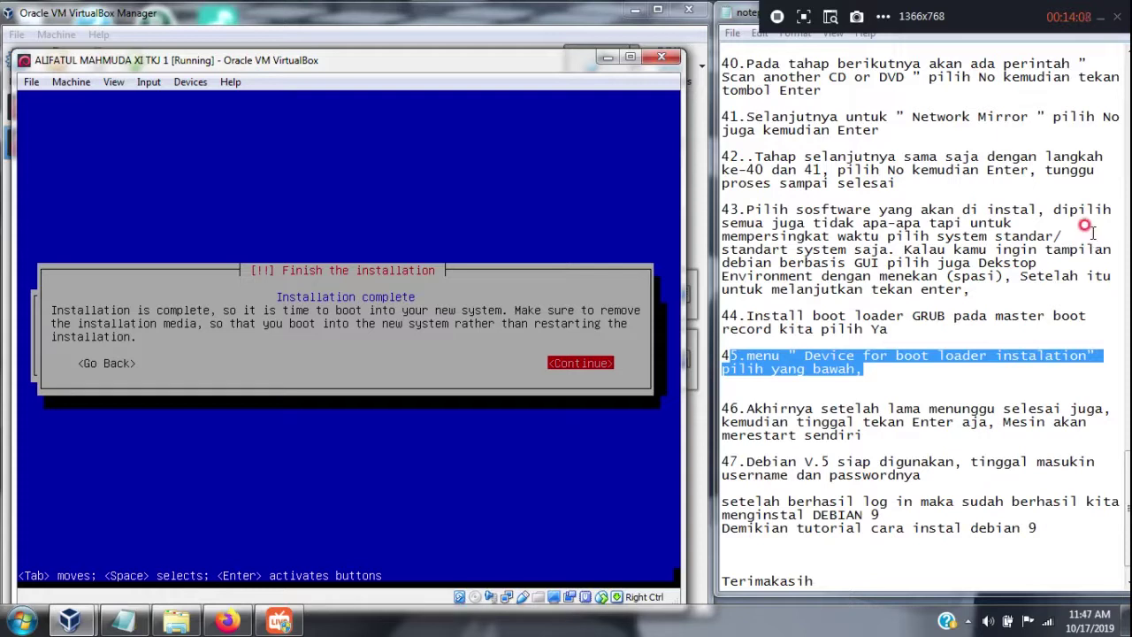
# Continue to reboot the VM into Debian 9 and log in as root at the console
pyautogui.click(1125, 504)
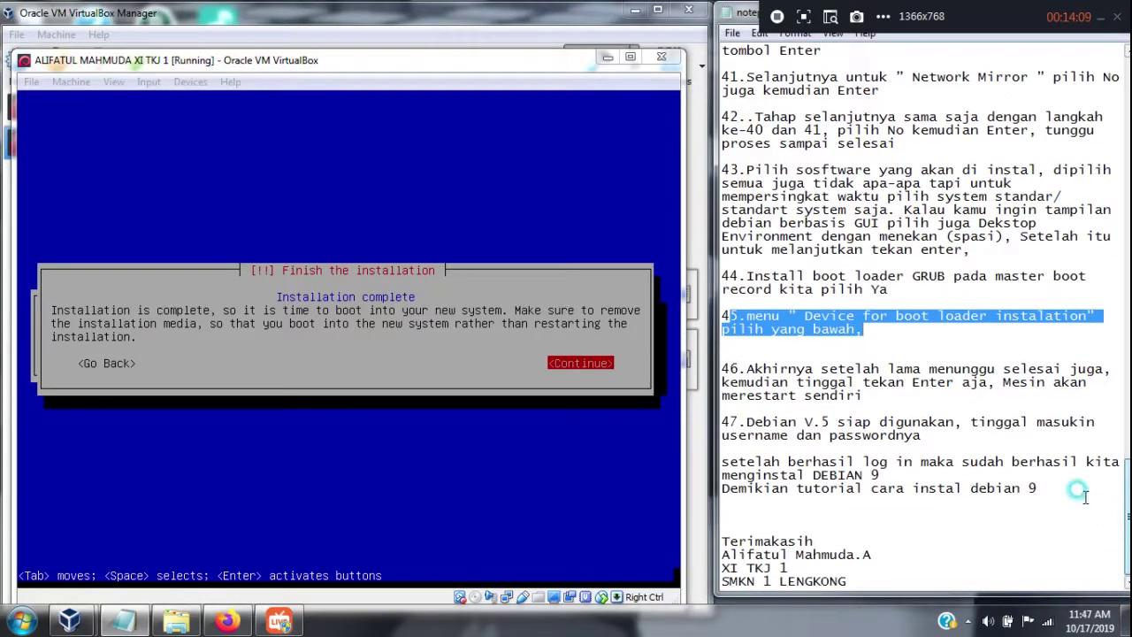
pyautogui.moveTo(864, 395); pyautogui.dragTo(699, 356)
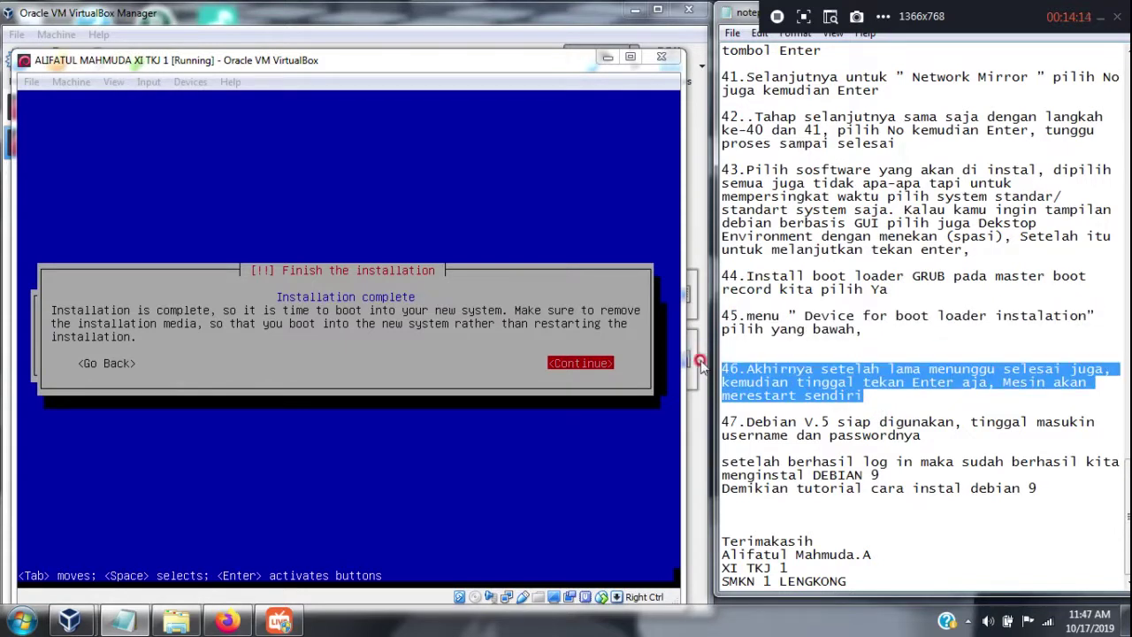
pyautogui.click(531, 62)
pyautogui.click(520, 80)
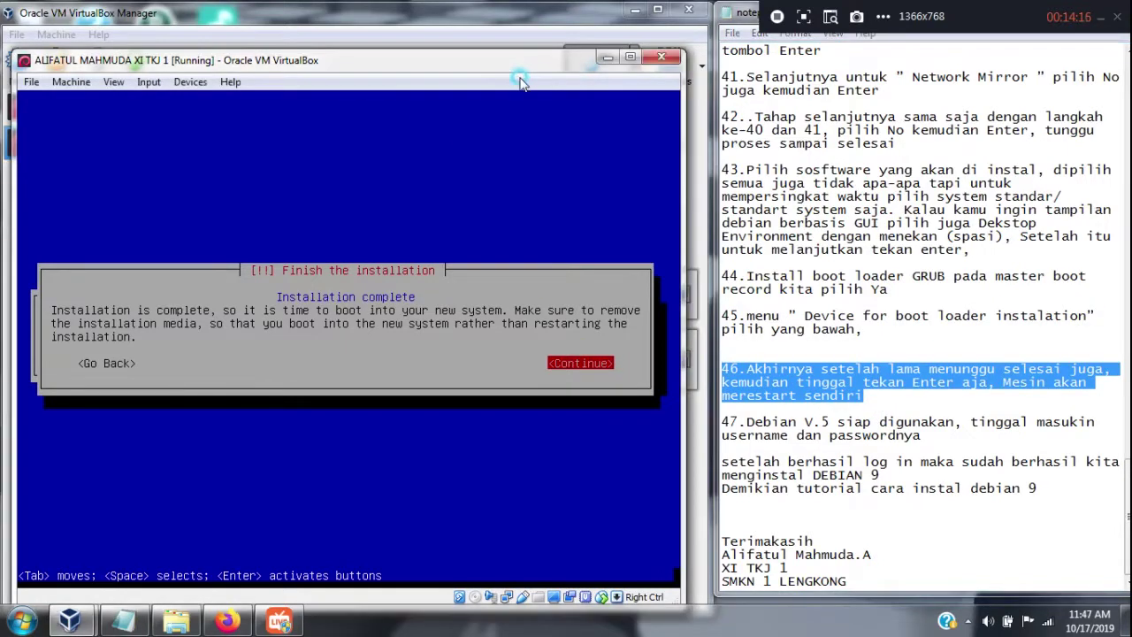
pyautogui.press('Return')
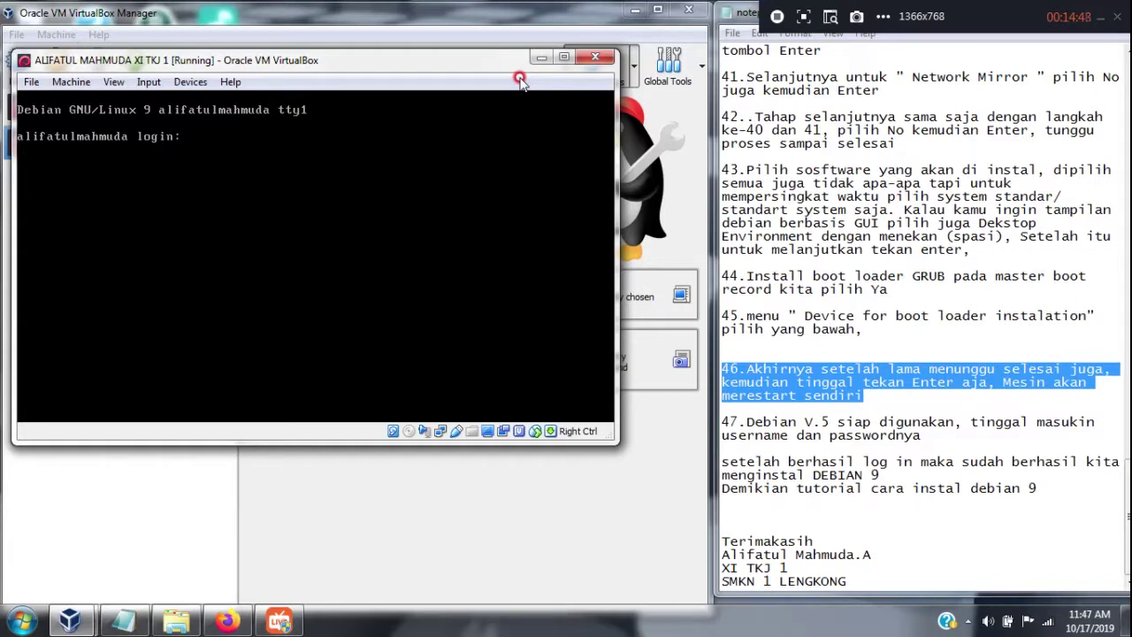
pyautogui.write('root')
pyautogui.press('Return')
pyautogui.press('Return')
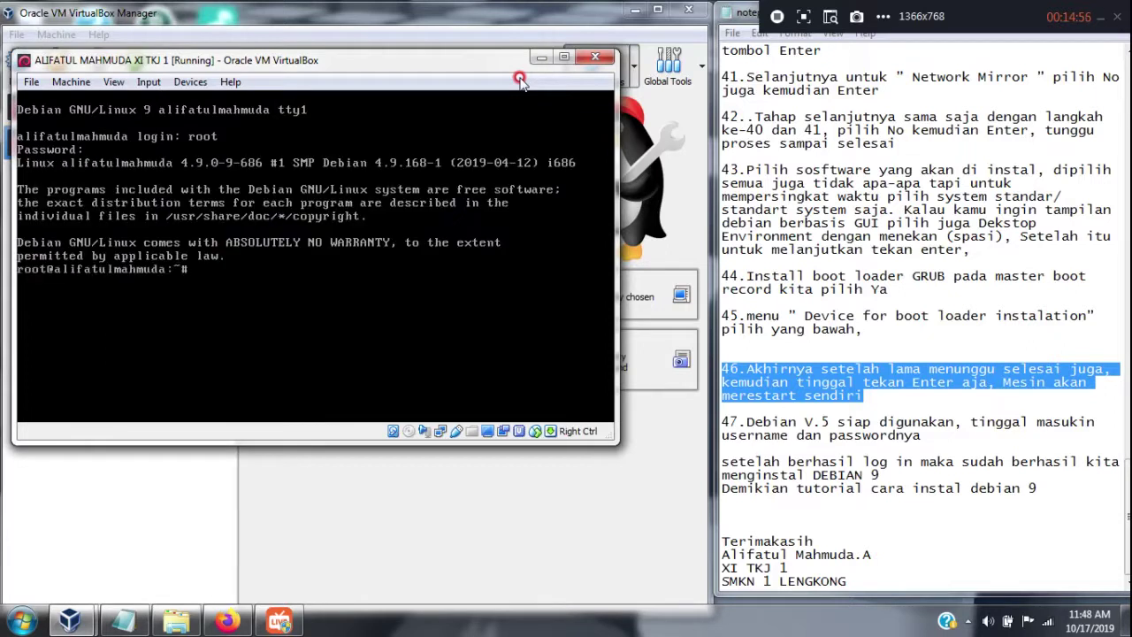